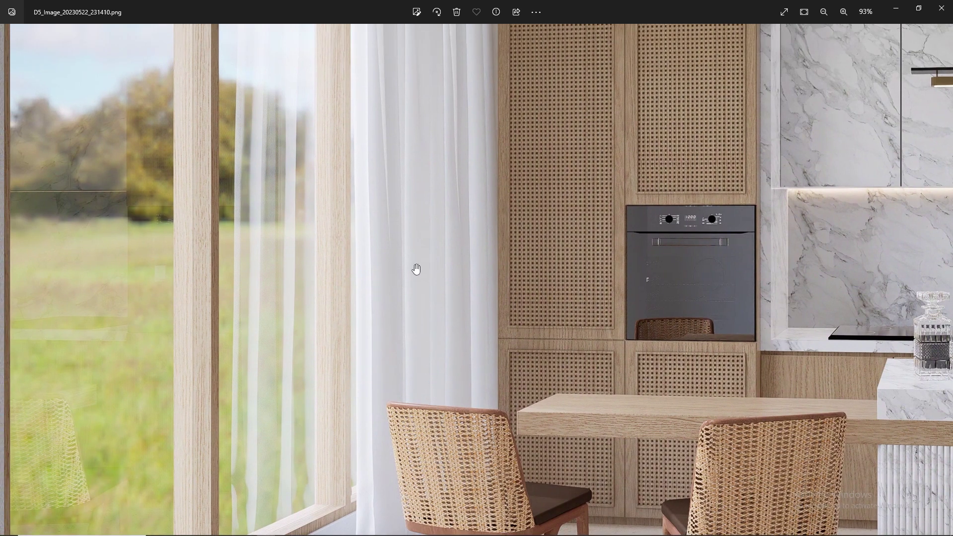
View the finished kitchen render as reference, check the SketchUp pantry model, and restore its Scene 1 view
scroll(416, 269, "down", 3)
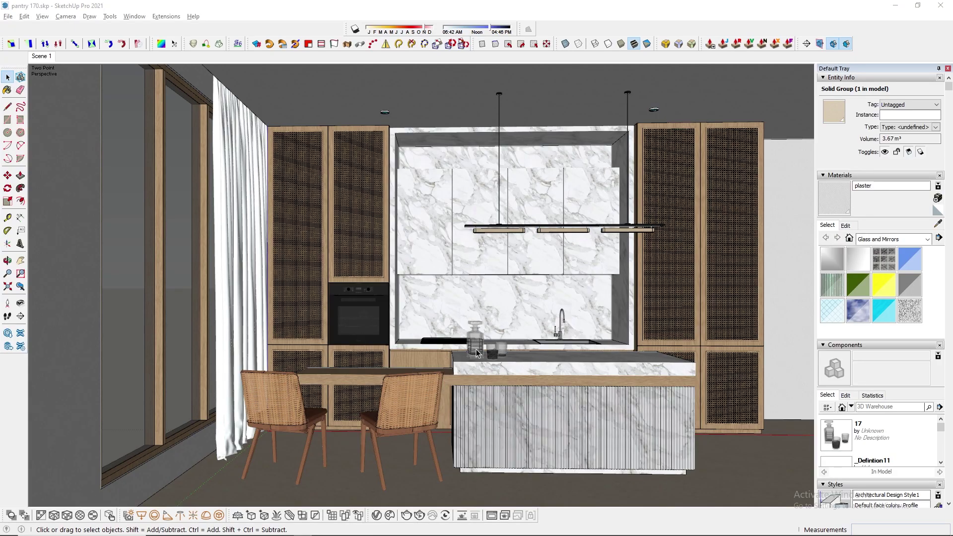
middle_click_drag(476, 352, 530, 349)
left_click(41, 56)
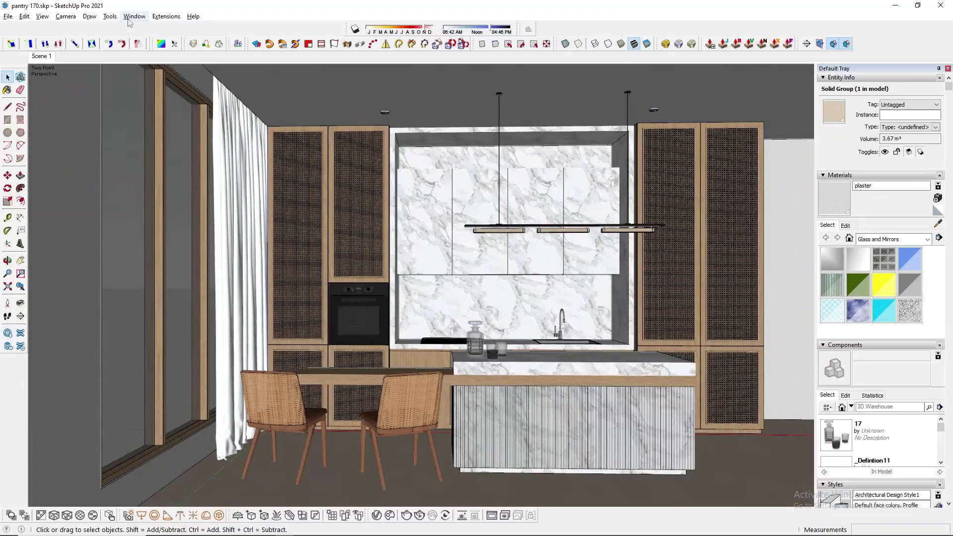
Purge the unused items from the pantry model using the model statistics
left_click(134, 17)
left_click(152, 67)
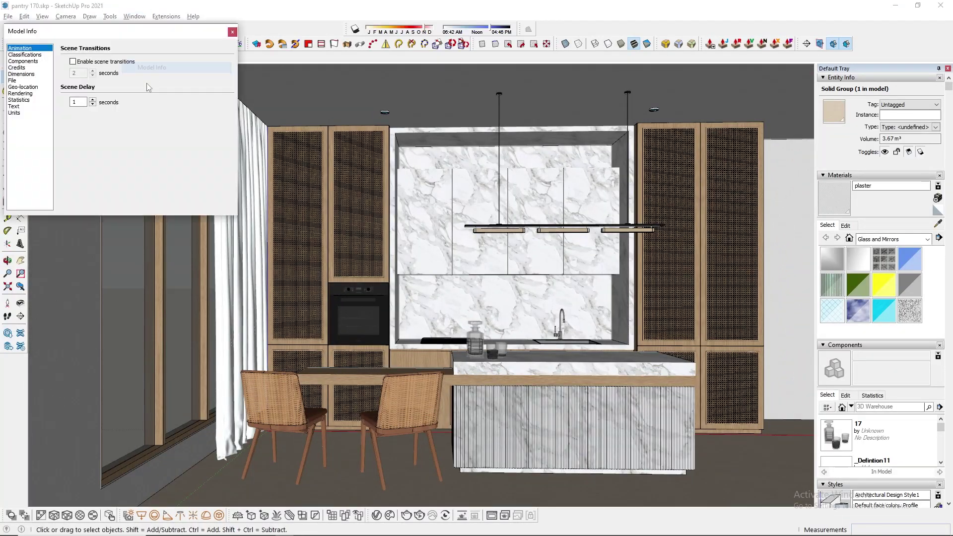
left_click(29, 99)
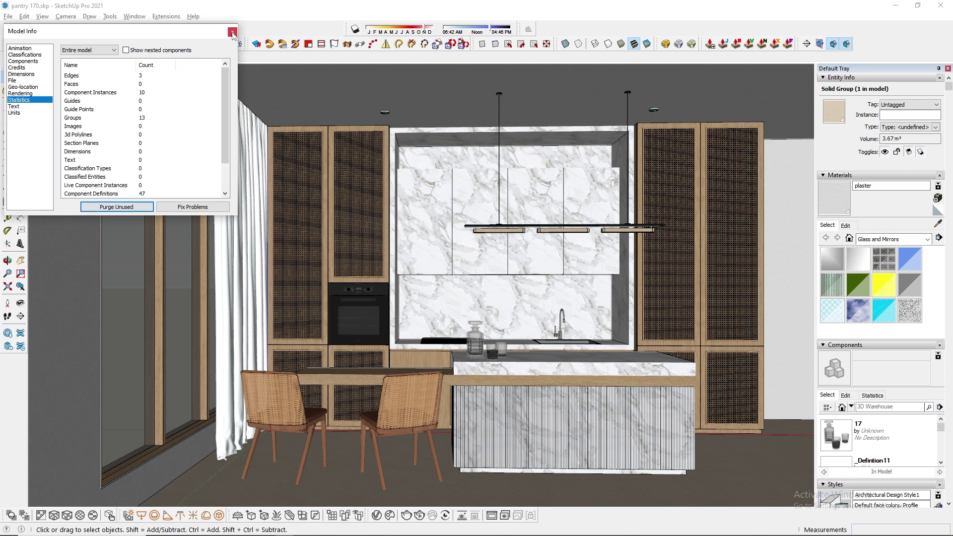
left_click(231, 32)
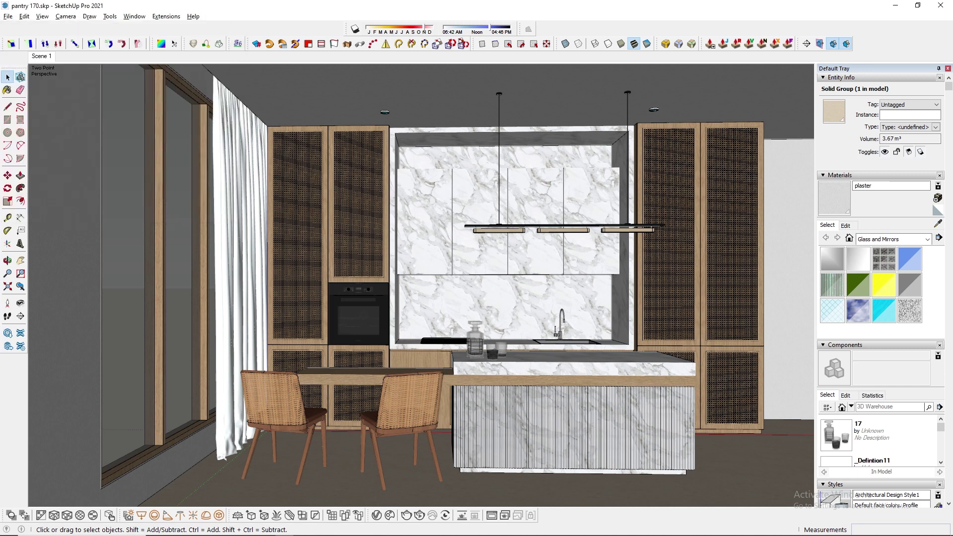
Clear the selection, unhide all hidden objects in the model, and save the file
left_click(149, 187)
left_click(23, 15)
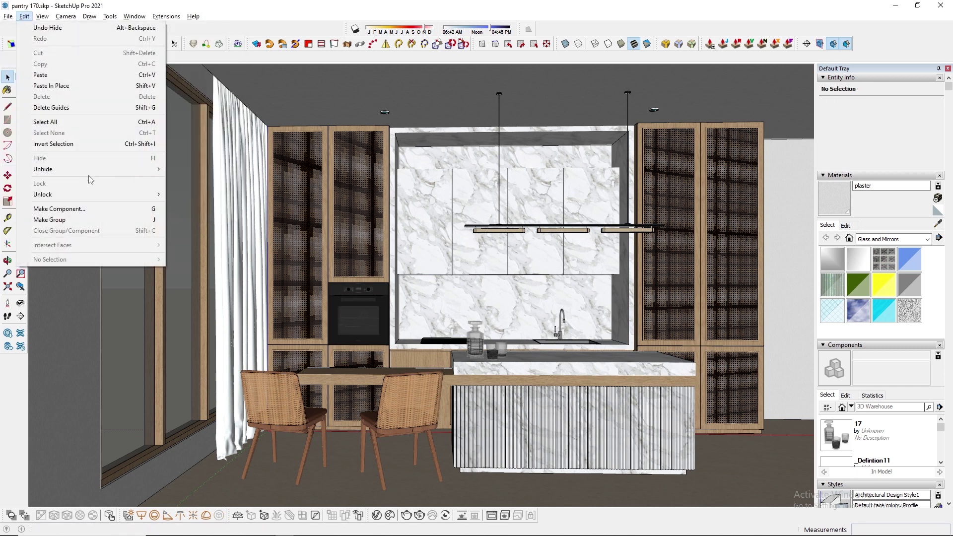
mouse_move(91, 170)
left_click(184, 193)
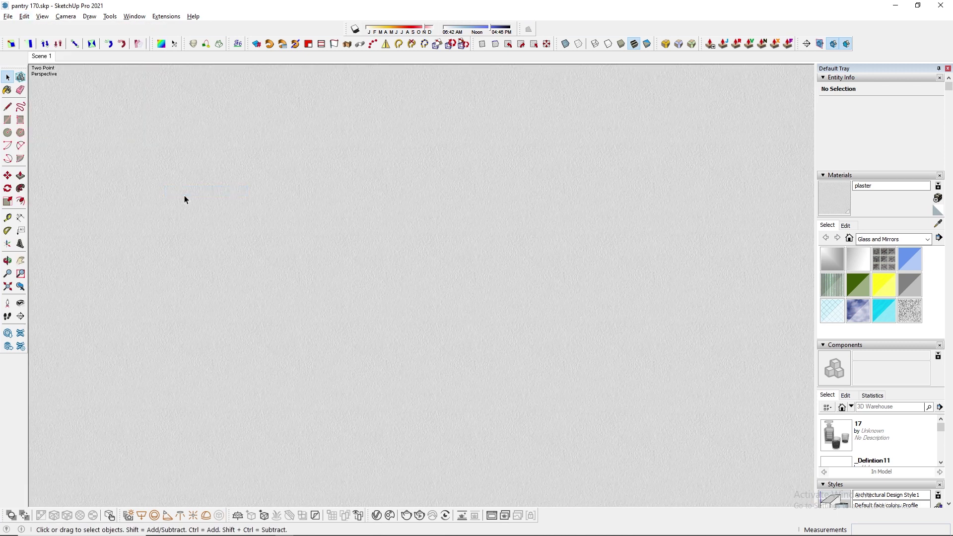
left_click(14, 19)
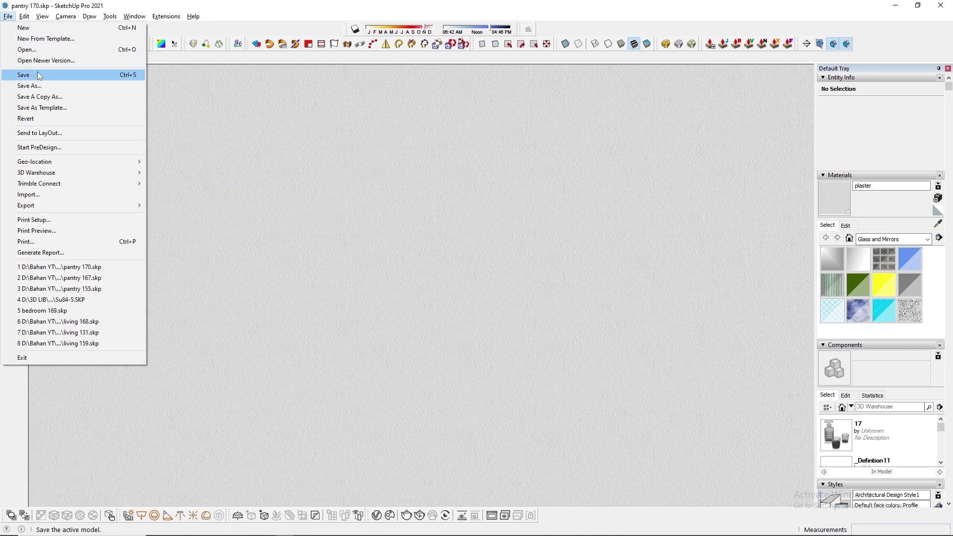
left_click(20, 74)
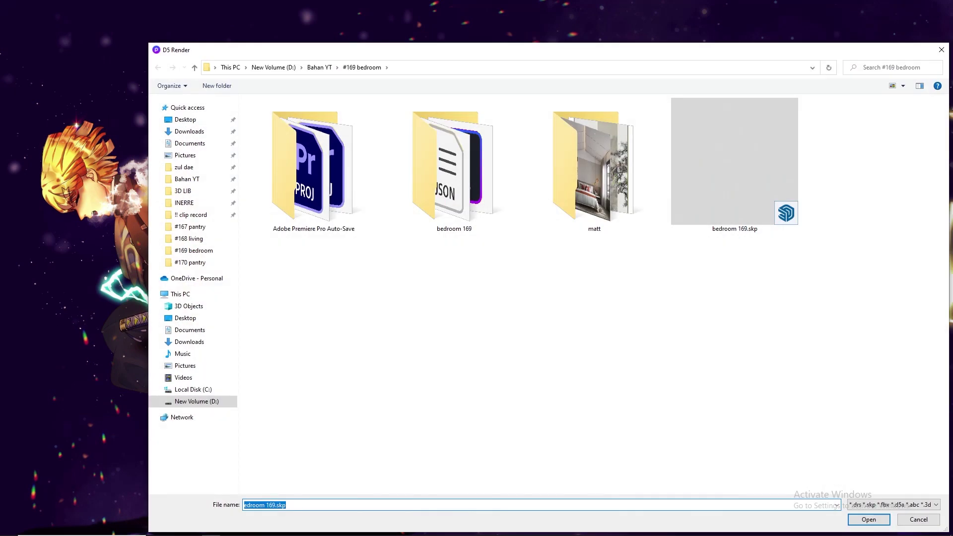
Switch to D5 Render and open pantry 170.skp from the #170 pantry folder
left_click(200, 263)
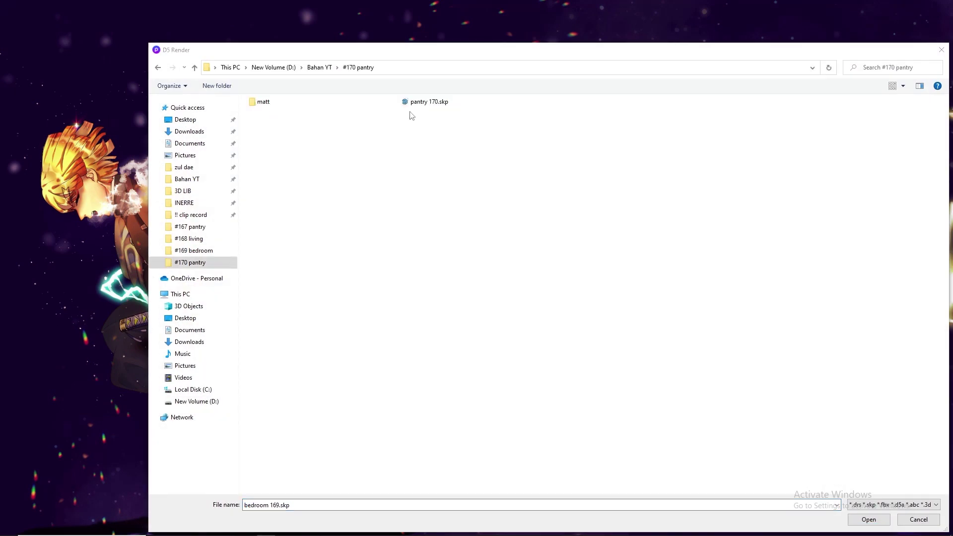
left_click(416, 107)
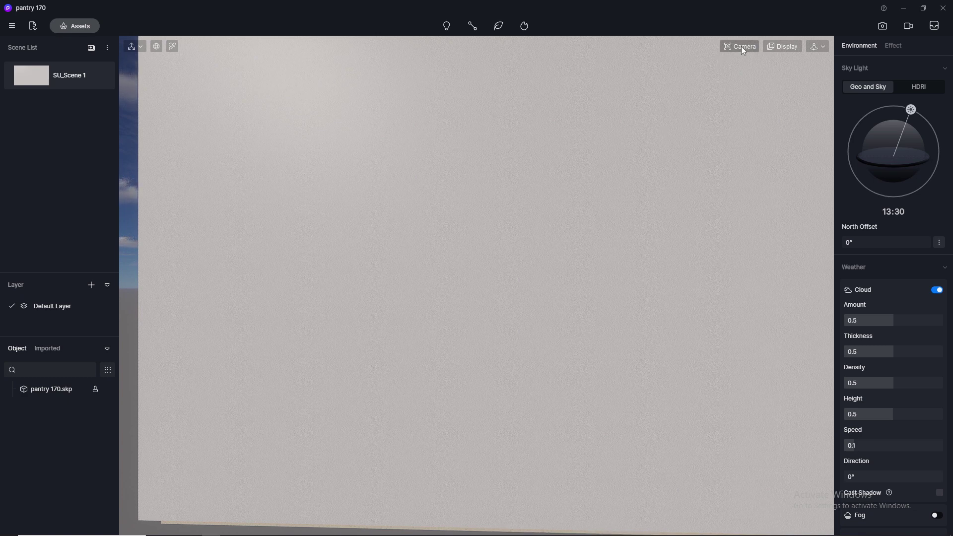
Set the camera's clipping plane to 243.3 to see into the room and switch navigation to Fly
left_click(743, 48)
left_click_drag(726, 152, 726, 149)
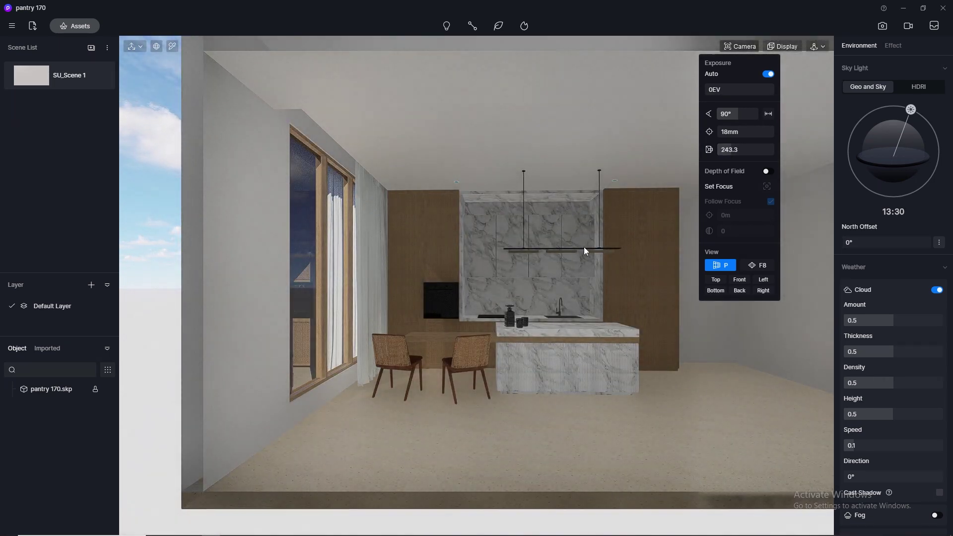
left_click(823, 44)
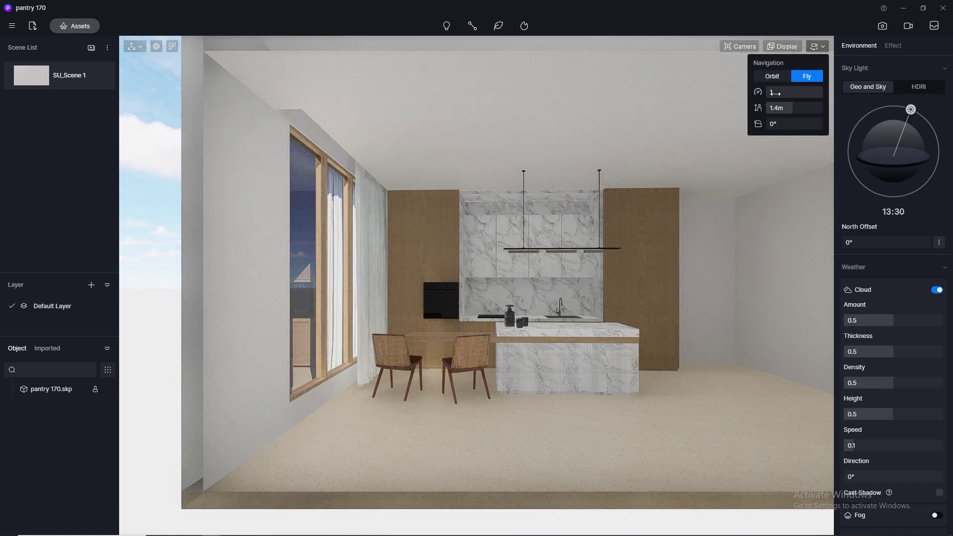
key("w")
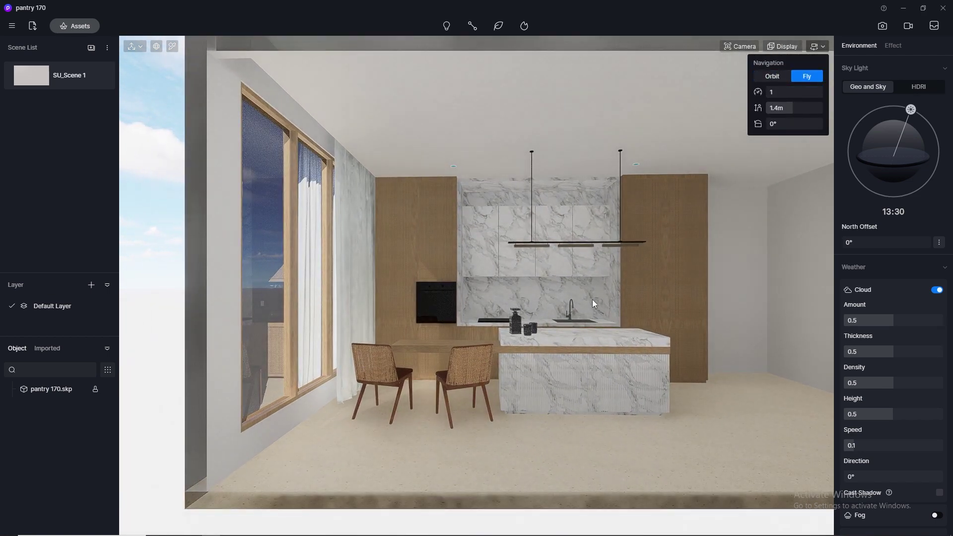
key("w")
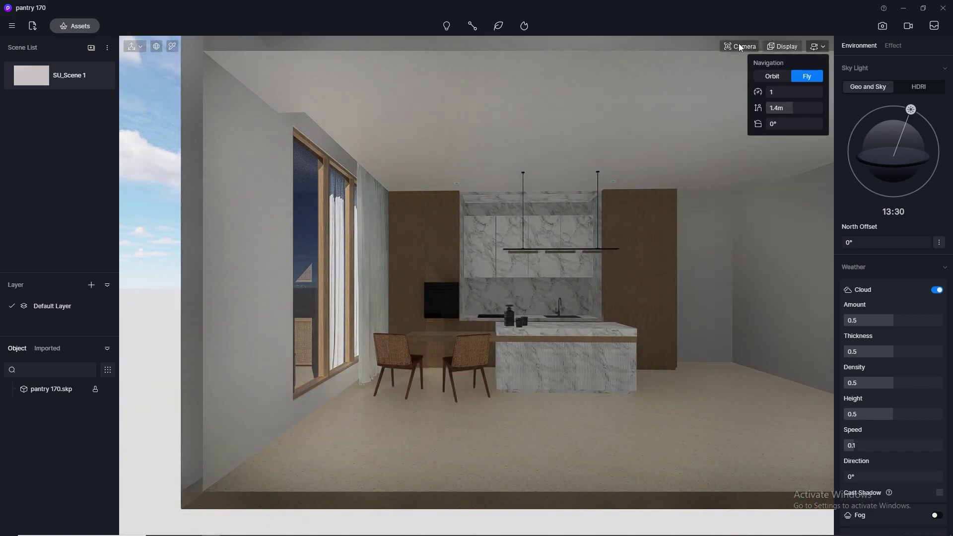
Set the camera's field of view to 80°
left_click(740, 46)
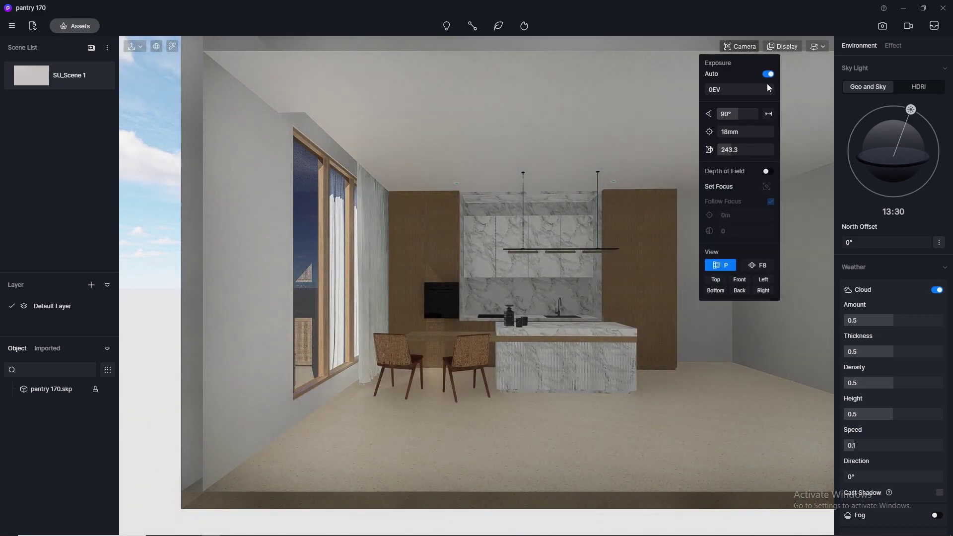
left_click(744, 114)
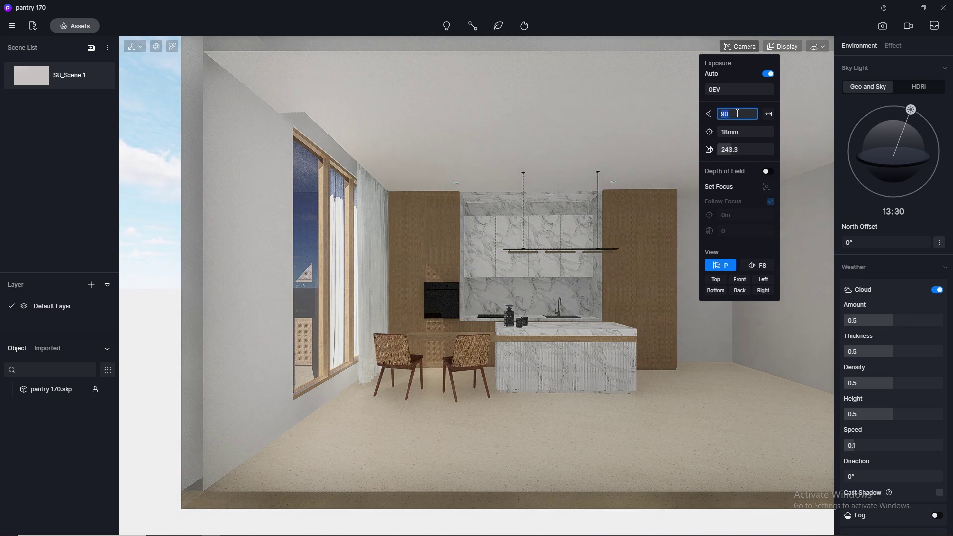
type("80")
key("Return")
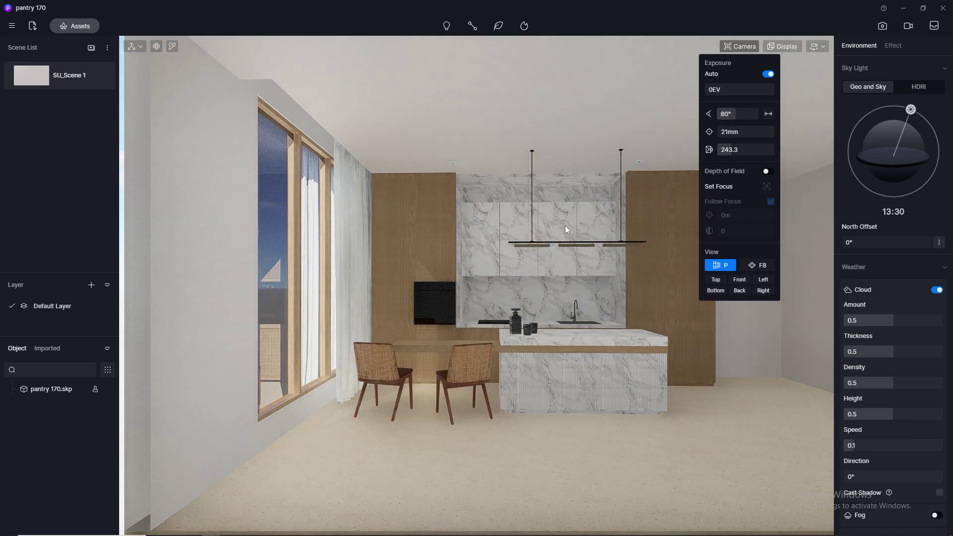
Set up an image render with the 2K preset size and move the camera closer to the kitchen
left_click(883, 26)
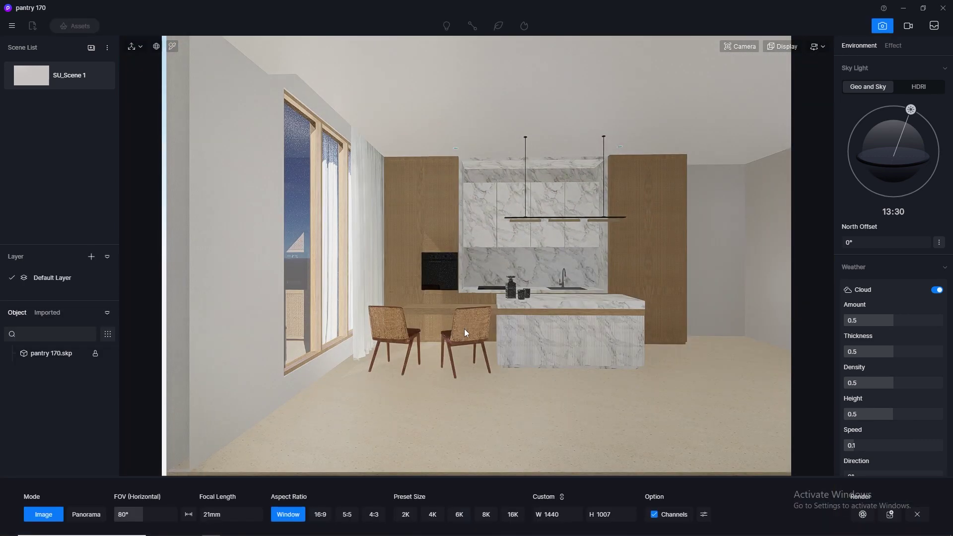
left_click(411, 518)
scroll(560, 276, "up", 5)
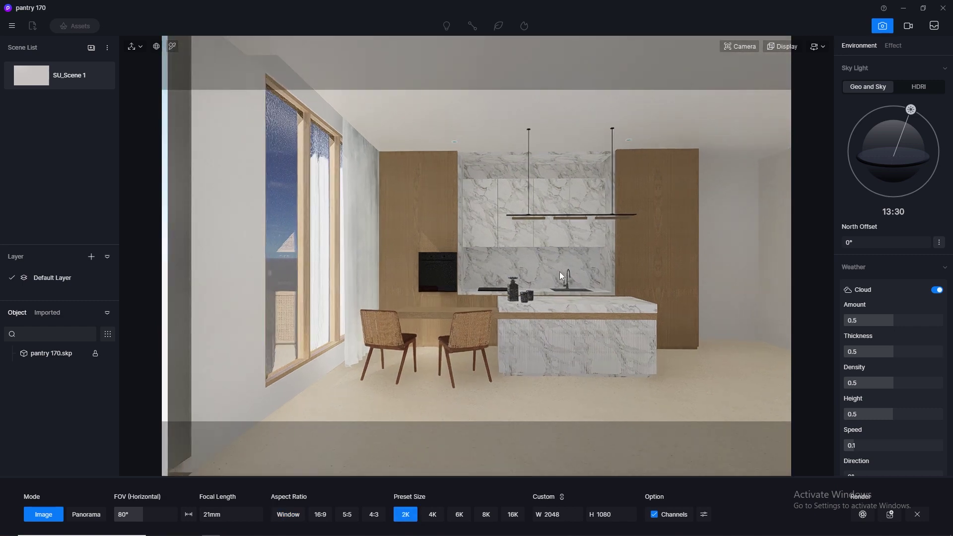
scroll(560, 276, "down", 2)
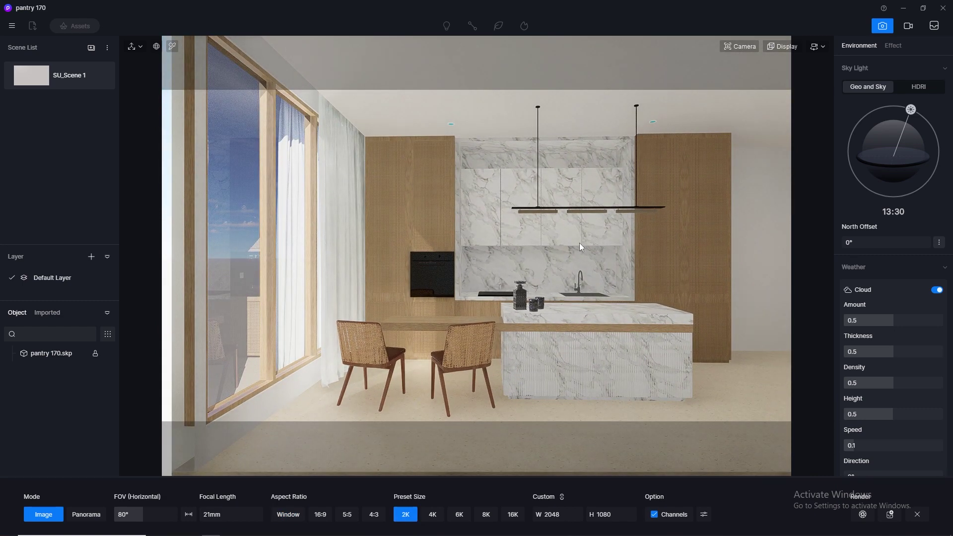
key("s")
key("a")
key("d")
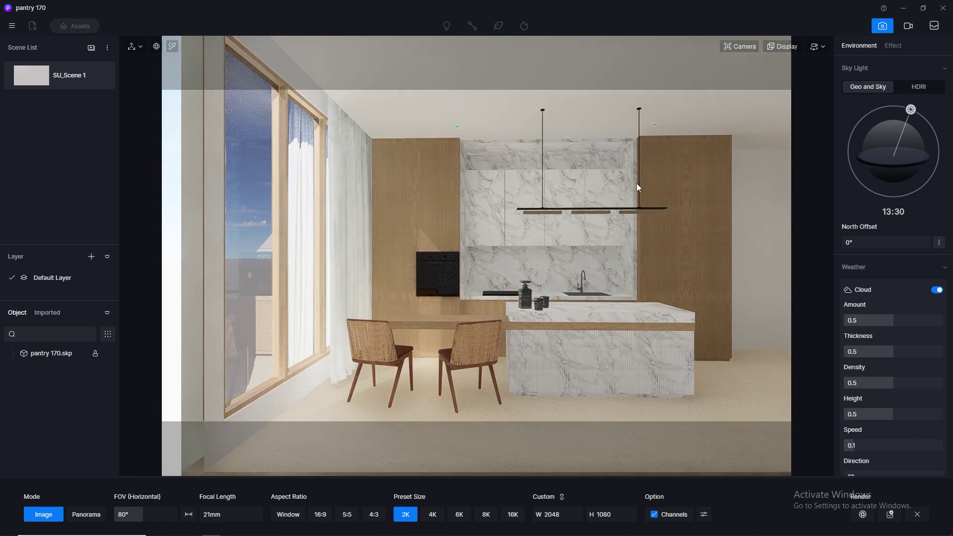
Set the camera's clipping plane to 182.4 and nudge the camera slightly closer to the kitchen
left_click(754, 46)
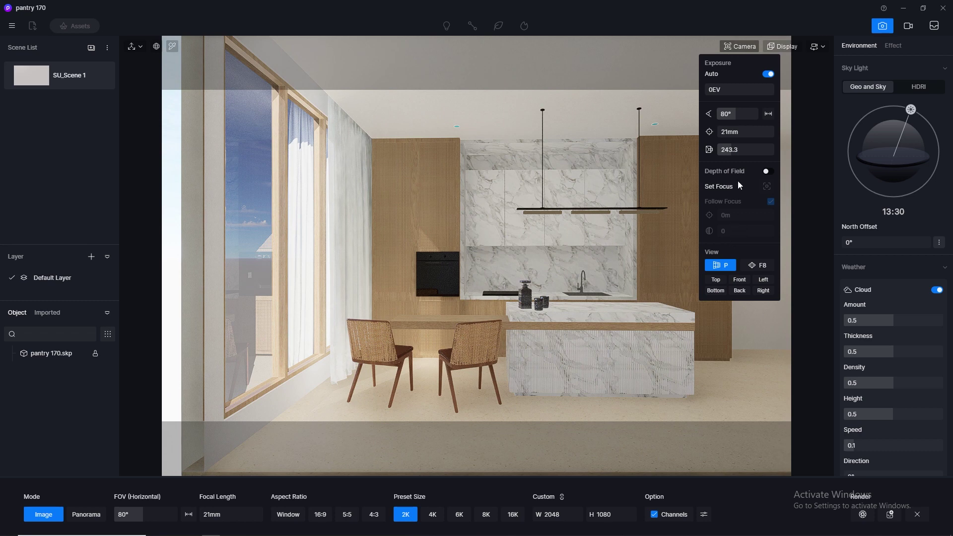
left_click_drag(727, 151, 724, 151)
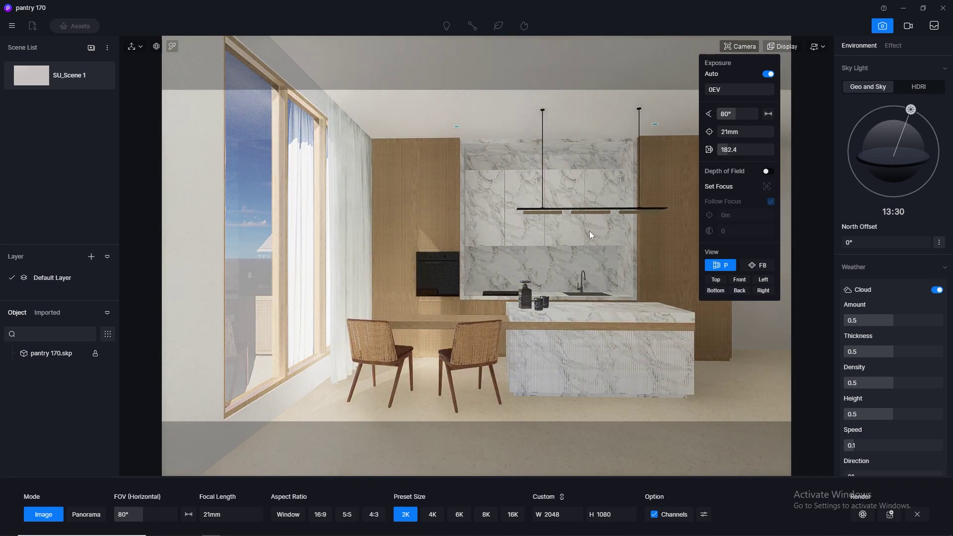
key("w")
key("e")
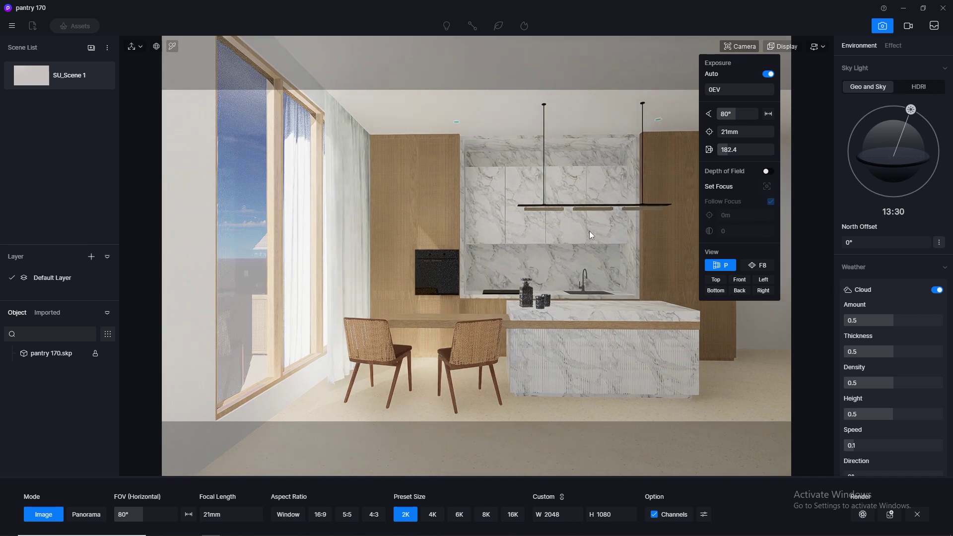
key("a")
key("d")
key("d")
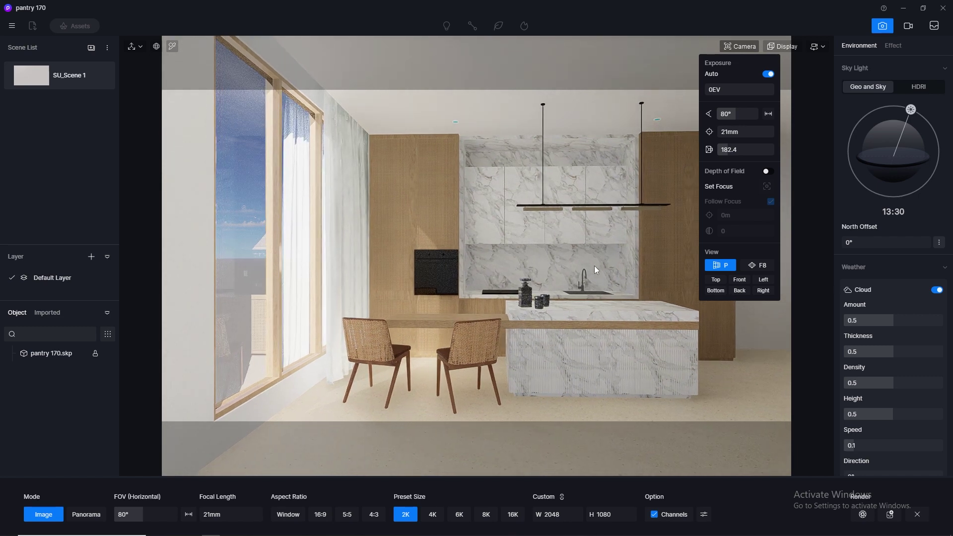
left_click(571, 264)
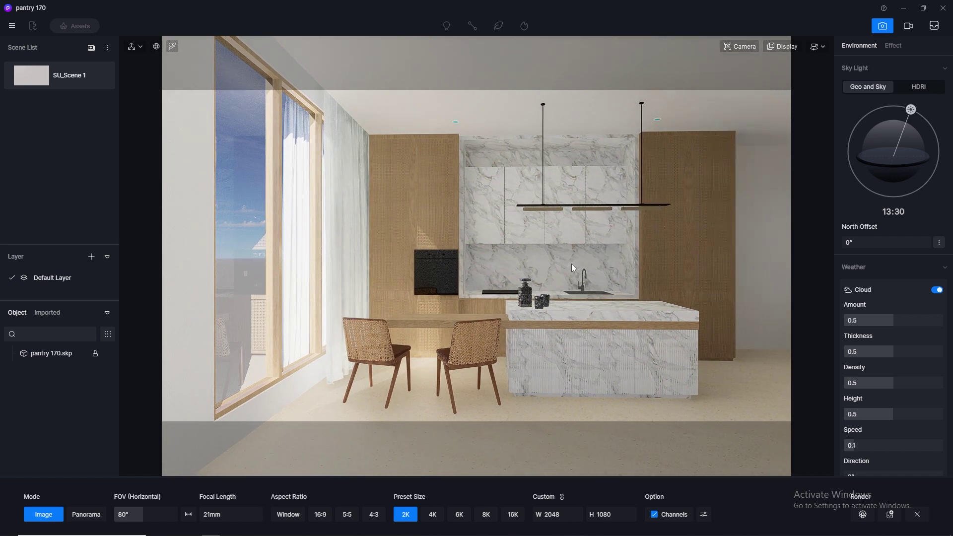
Turn and shift the camera to frame the window, chairs and island, and update SU_Scene 1 with this view
right_click_drag(571, 264, 525, 261)
key("d")
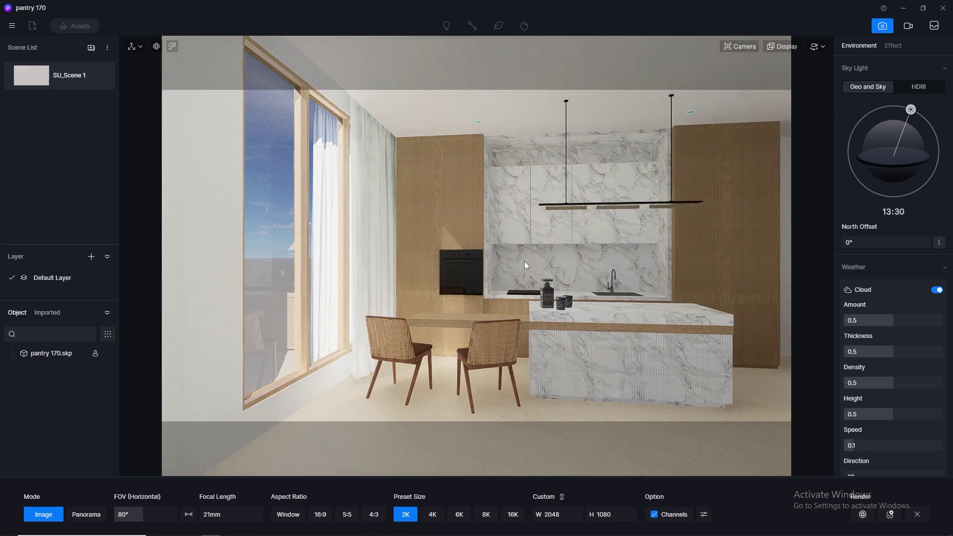
key("d")
key("d")
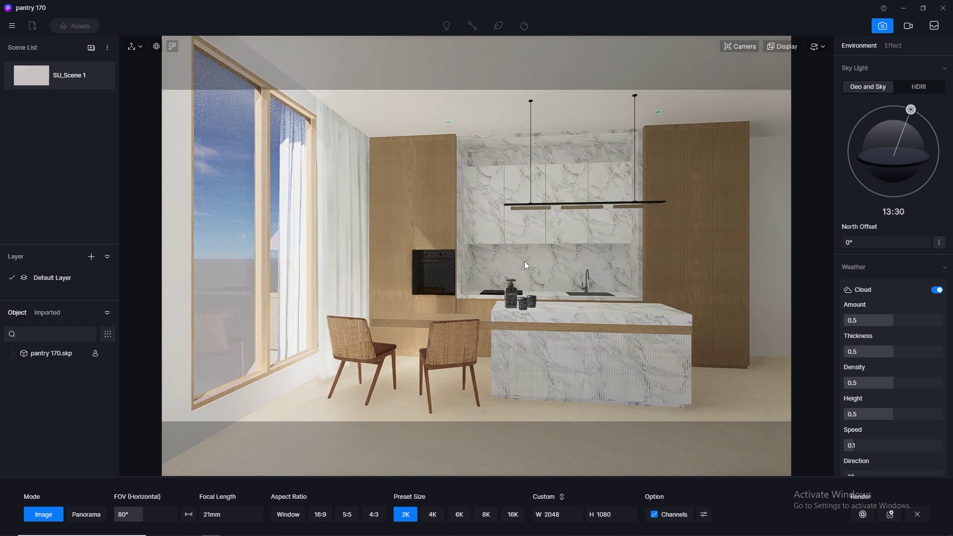
key("a")
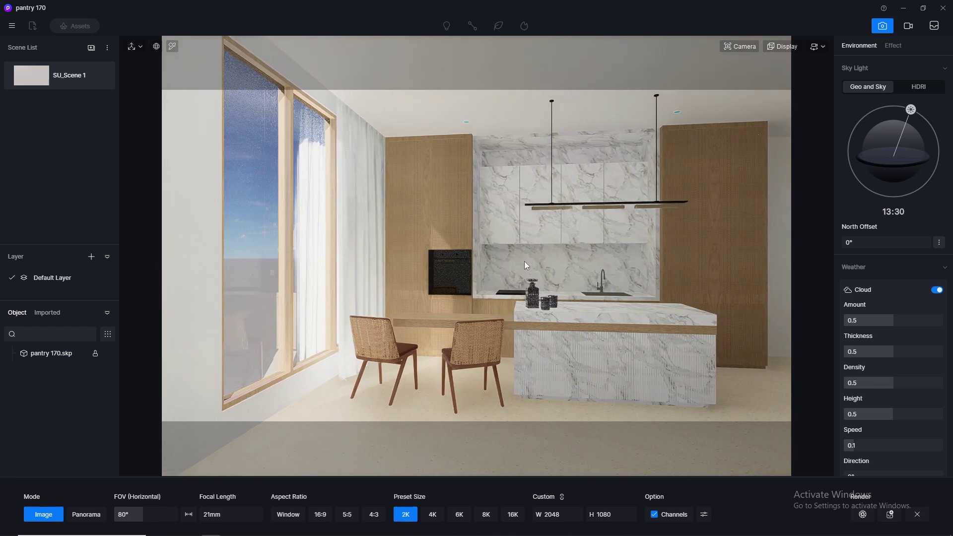
key("d")
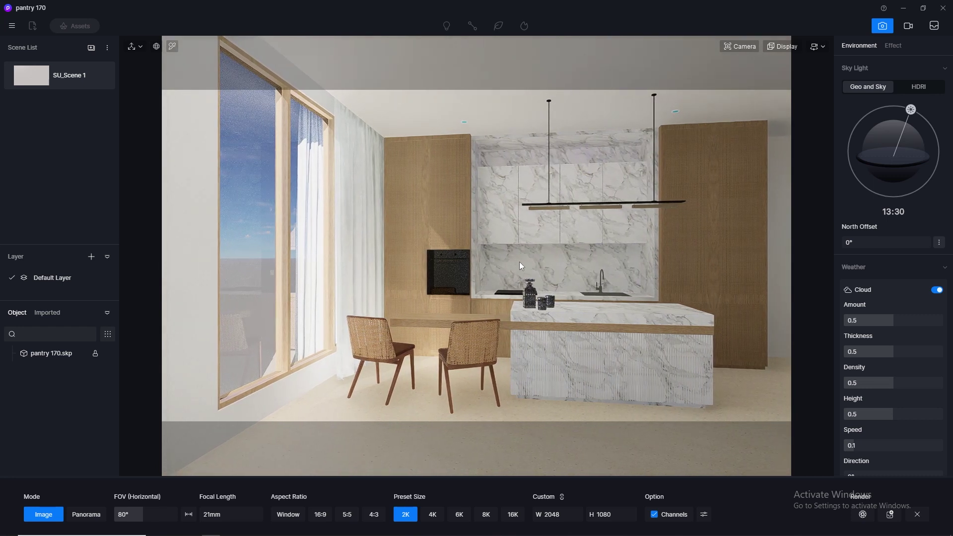
key("d")
key("s")
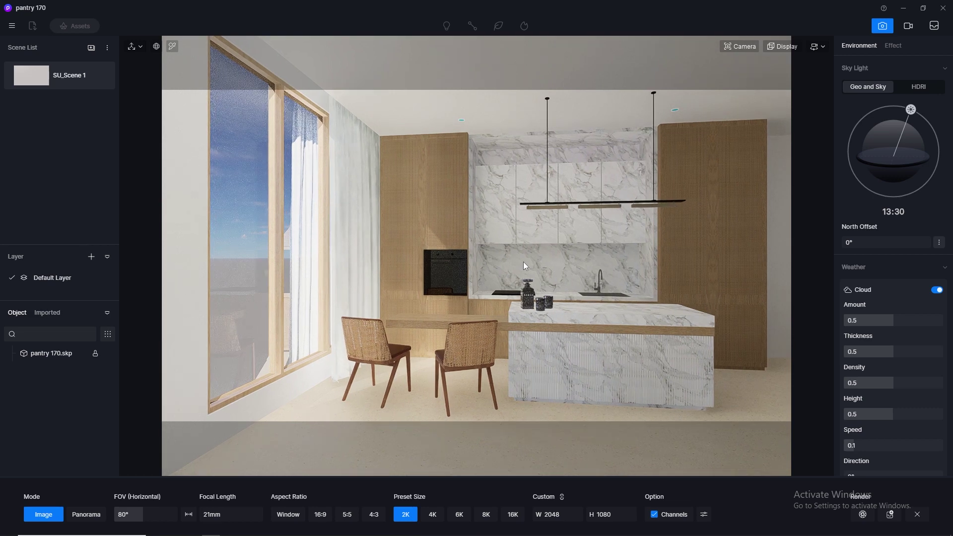
key("q")
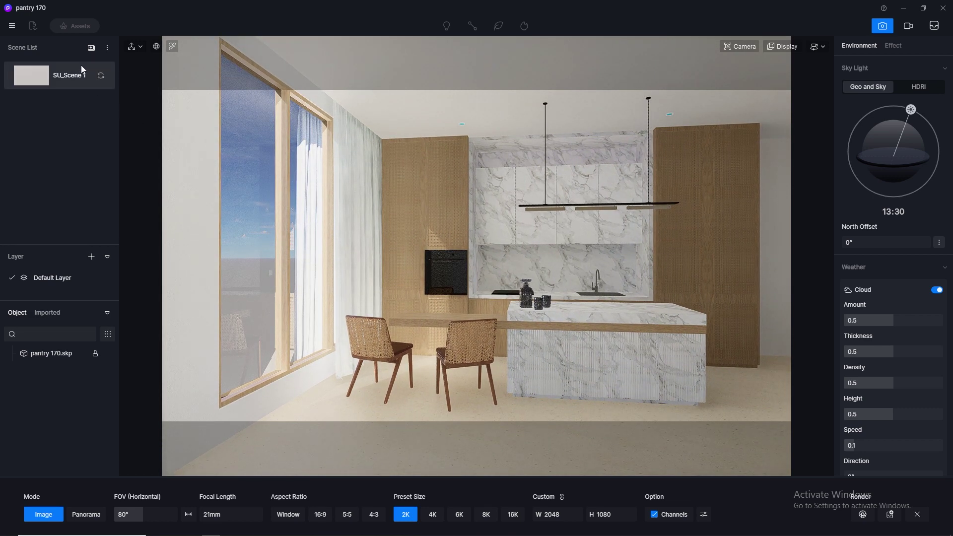
left_click(100, 75)
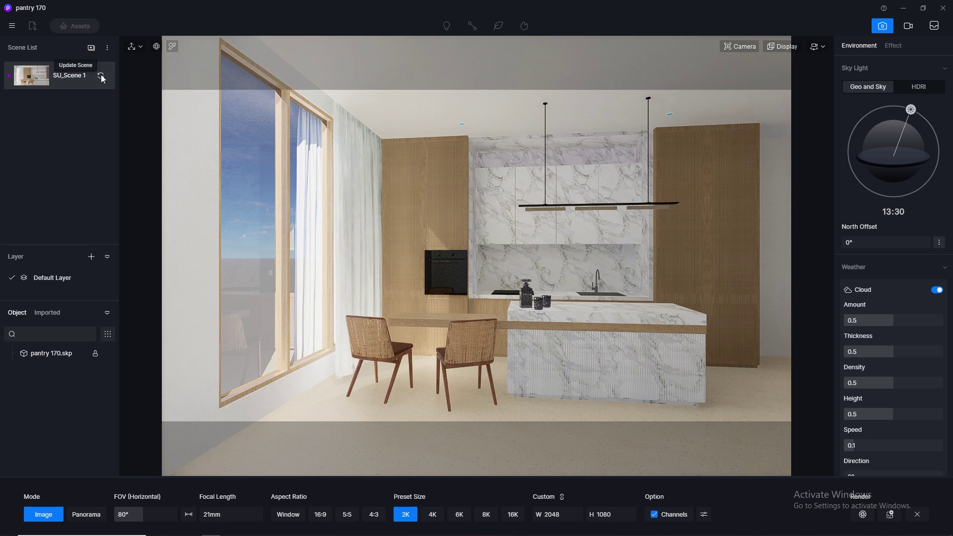
Switch the camera view to two-point perspective
left_click(755, 51)
left_click(771, 266)
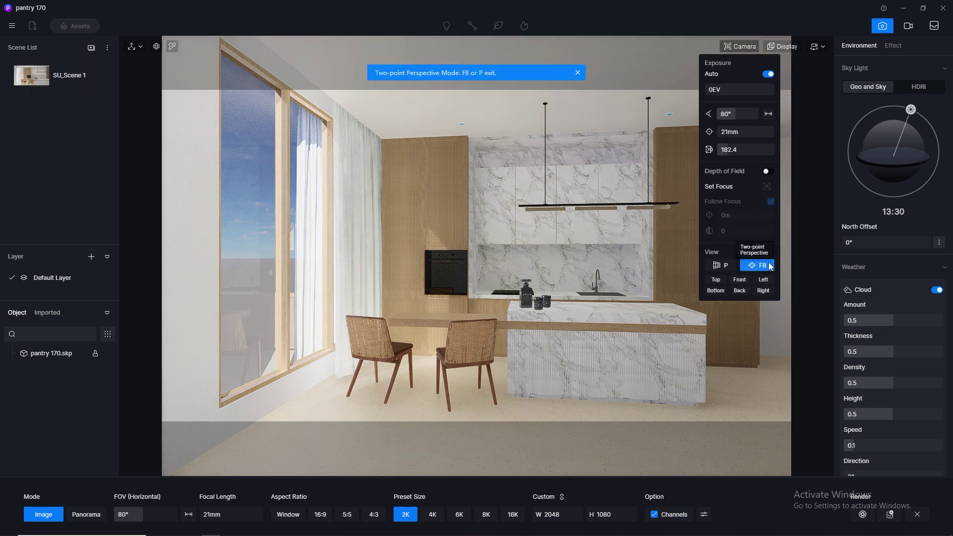
Return the camera from two-point perspective to the regular perspective view and update SU_Scene 1 with it
left_click(720, 265)
left_click(102, 76)
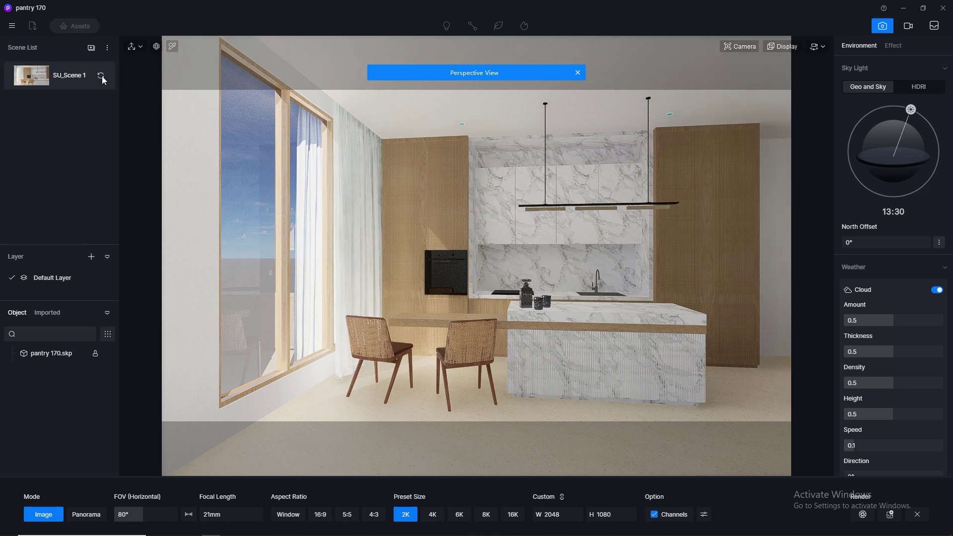
left_click(823, 47)
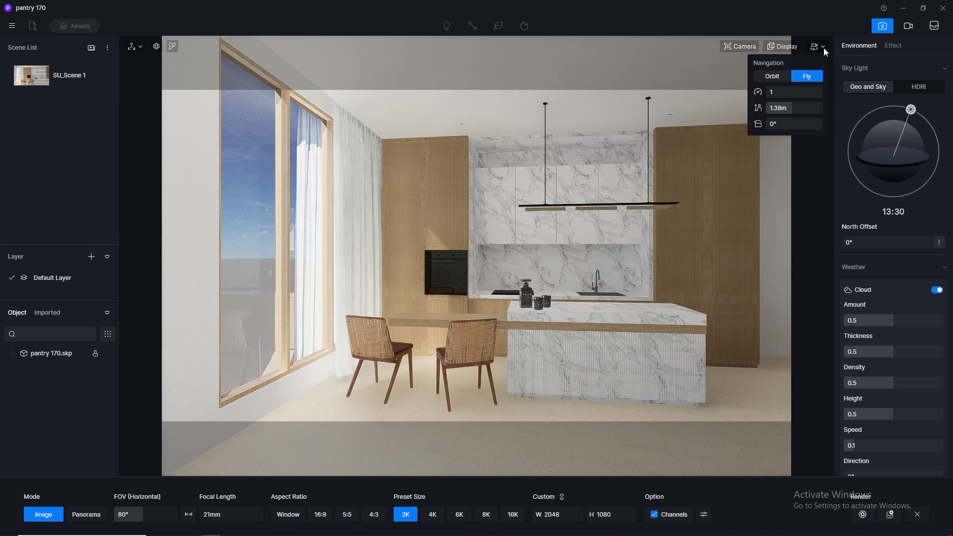
Save the project and exit the image render mode
left_click(11, 27)
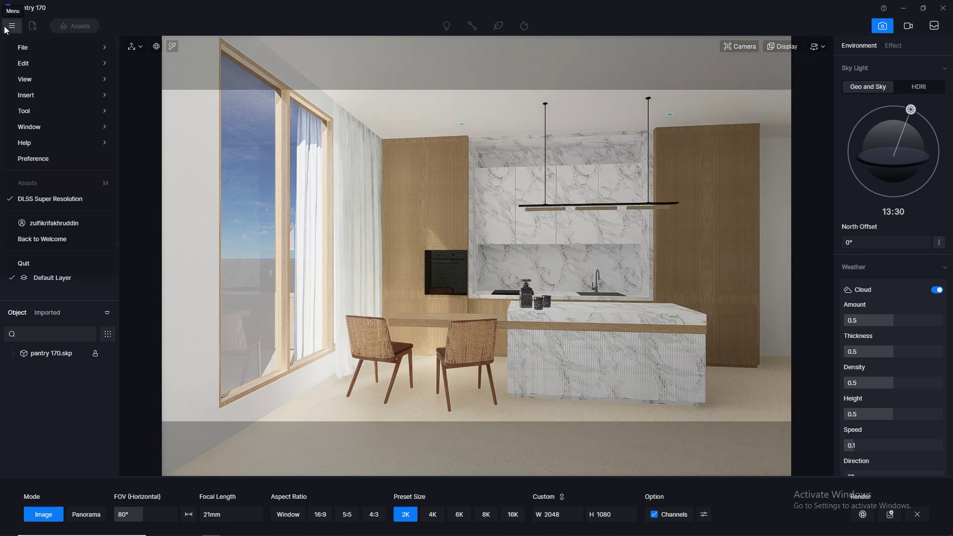
mouse_move(68, 50)
left_click(165, 109)
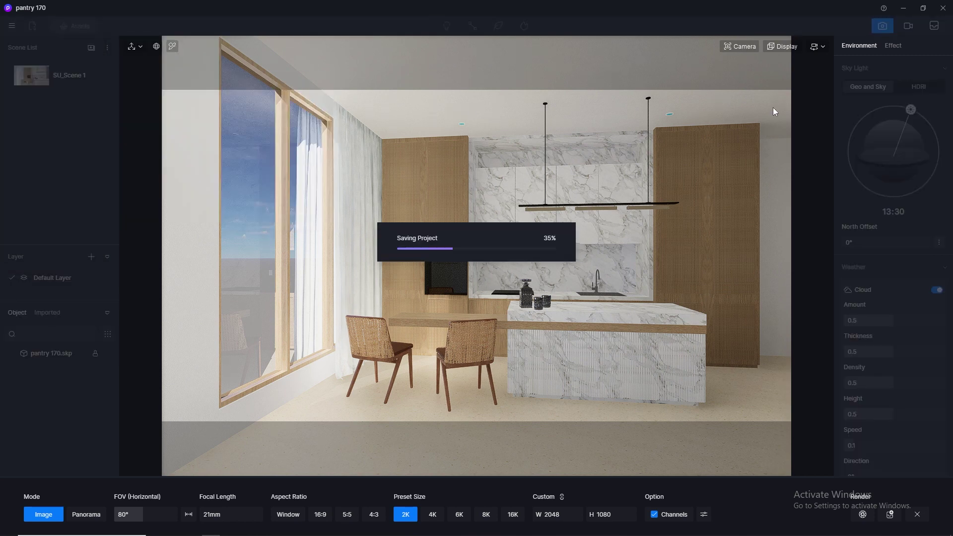
left_click(882, 26)
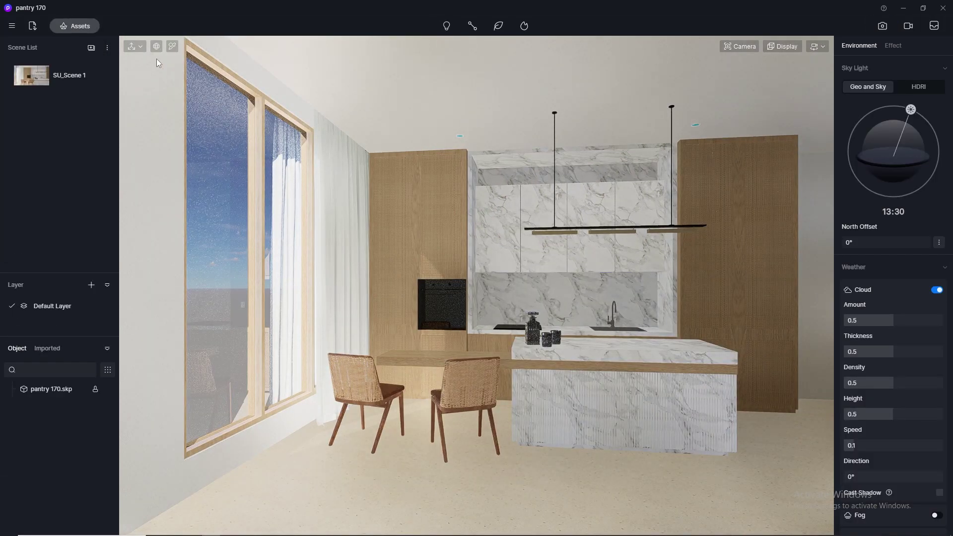
Pick the marble floor material, switch it to its base color map and set Normal to 0
left_click(173, 47)
left_click(338, 481)
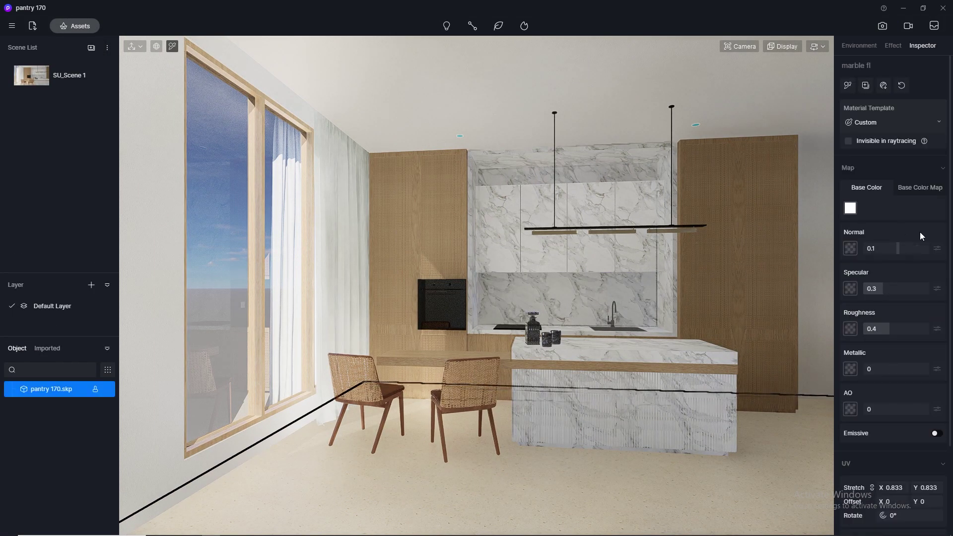
left_click(919, 187)
left_click(893, 249)
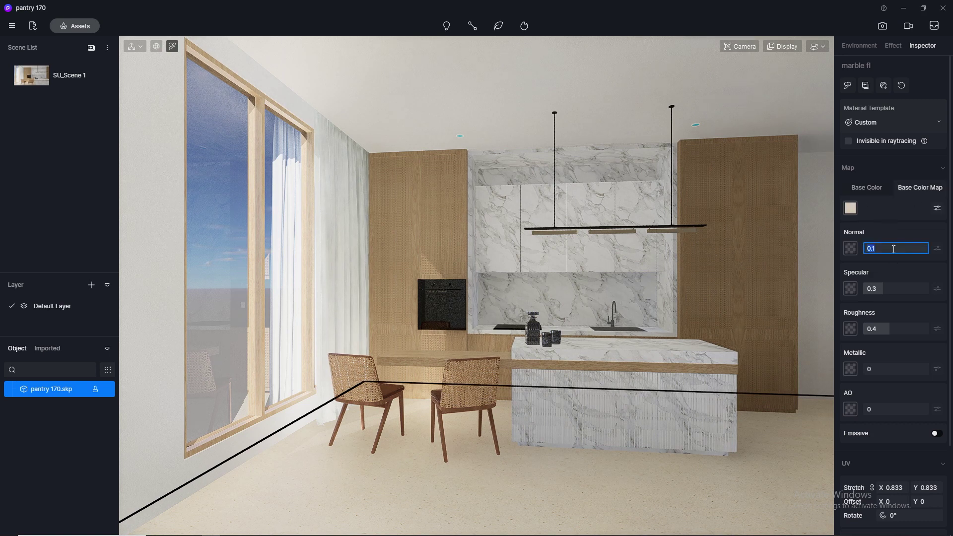
type("0")
key("Return")
Set the marble floor material's Specular to 0.5 and Roughness to 0.1
left_click(892, 287)
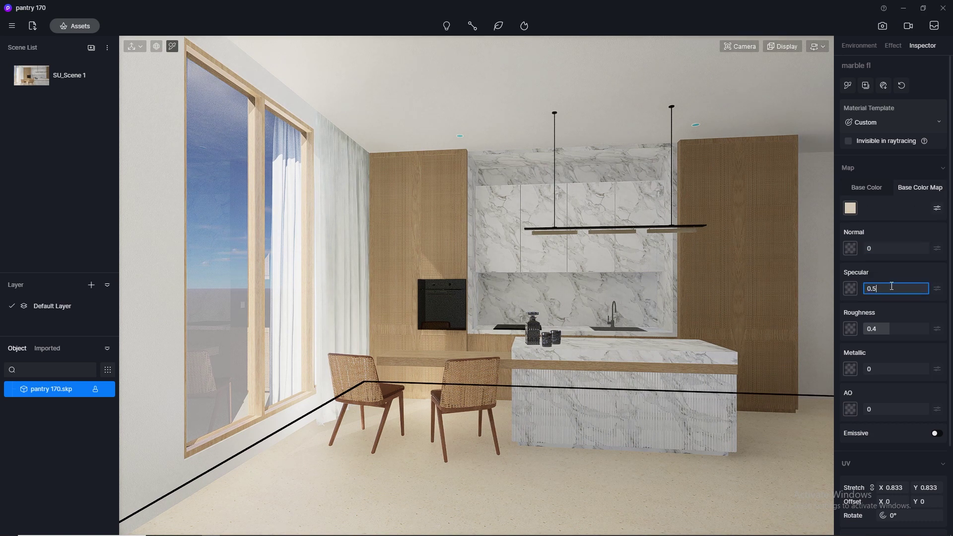
type("0.5")
key("Return")
left_click(899, 328)
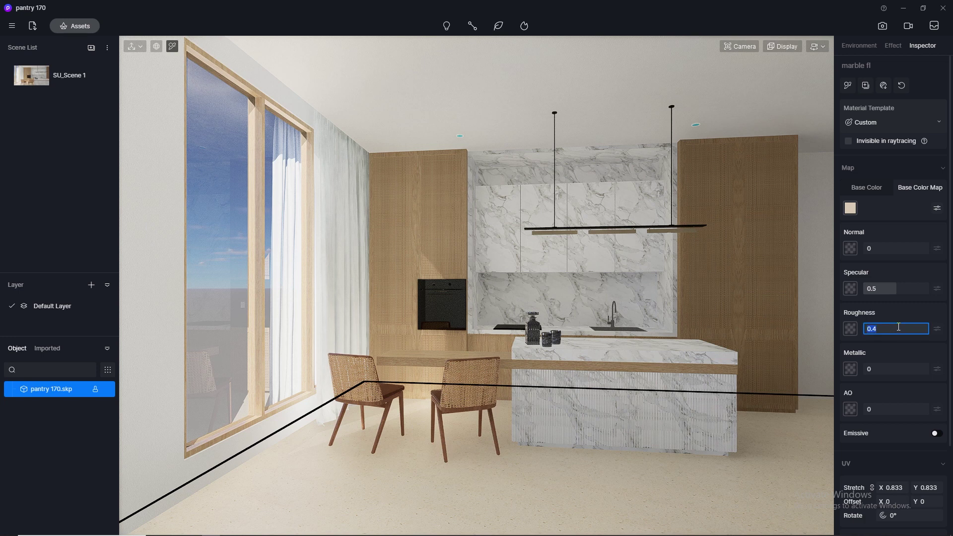
key("Return")
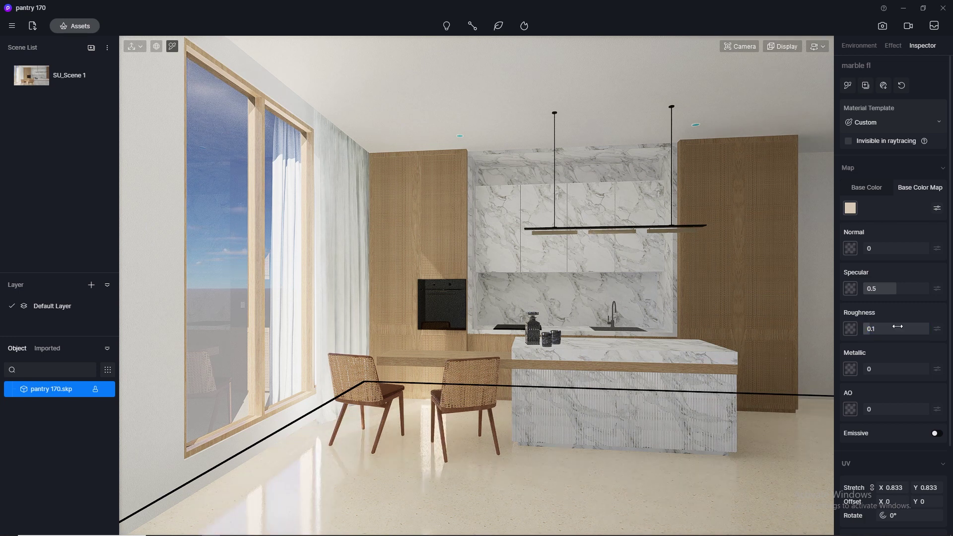
Pick the white marble on the backsplash and island, and set its Normal to 0, Specular to 0.5 and Roughness to 0.1
left_click(625, 293)
left_click(881, 247)
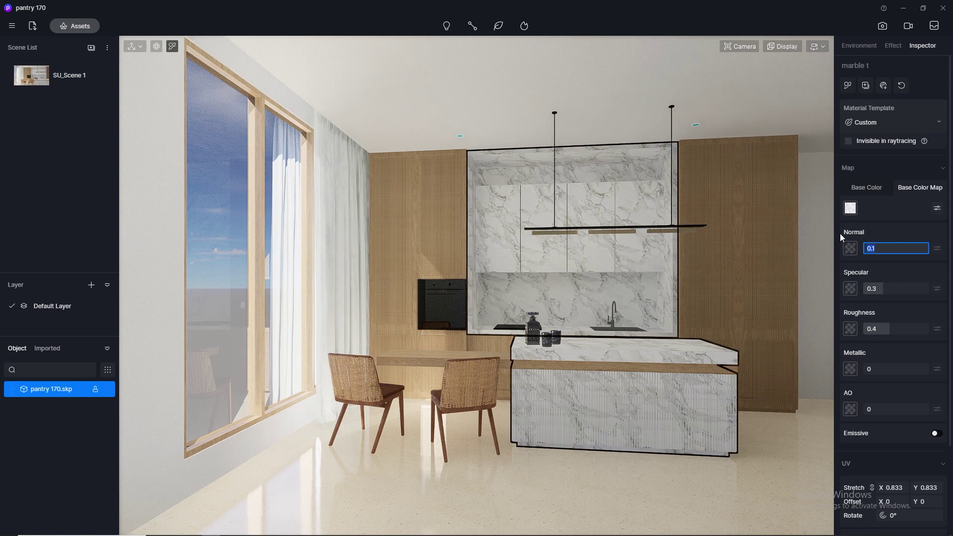
type("0")
key("Return")
left_click(869, 287)
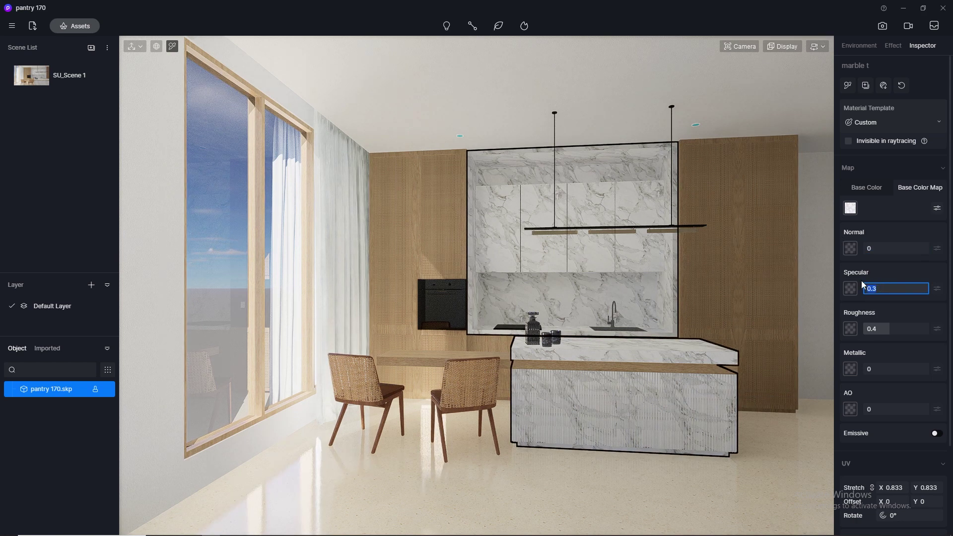
key("Return")
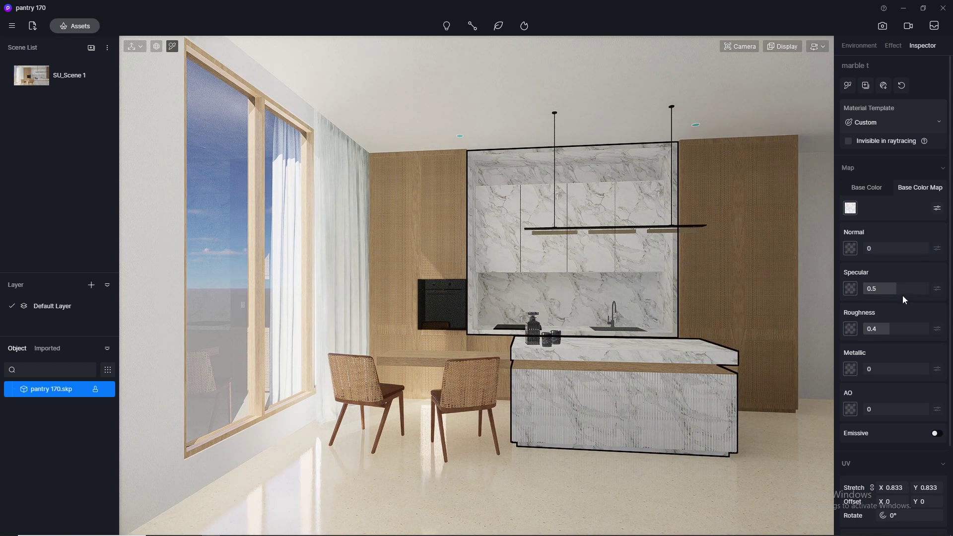
left_click(884, 329)
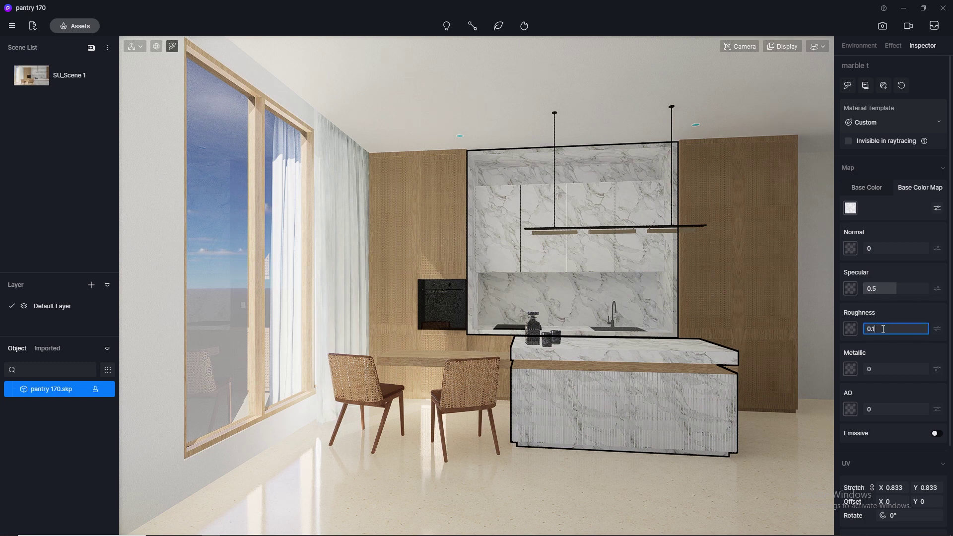
key("Return")
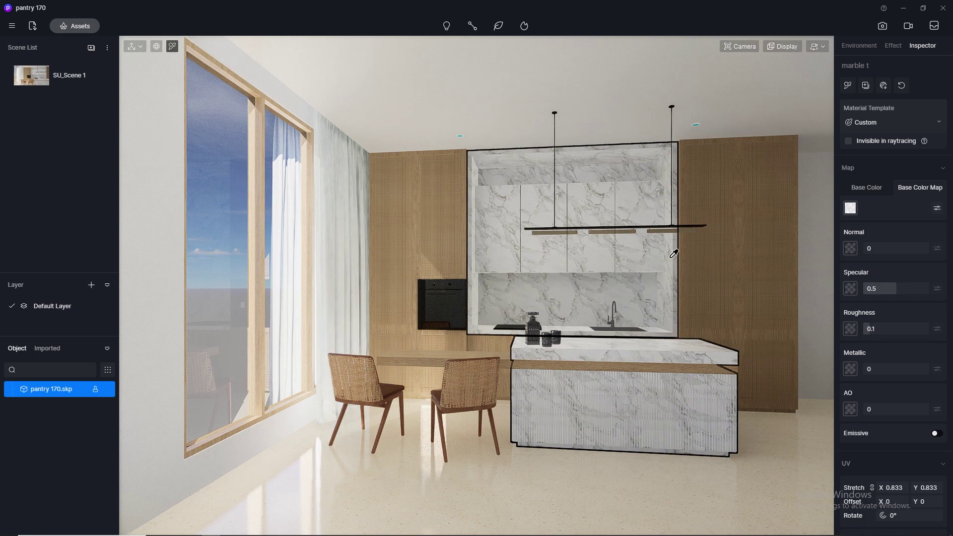
Pick the wood veneer material of the tall cabinets and copy its base color map into the Normal map
left_click(746, 236)
right_click(851, 209)
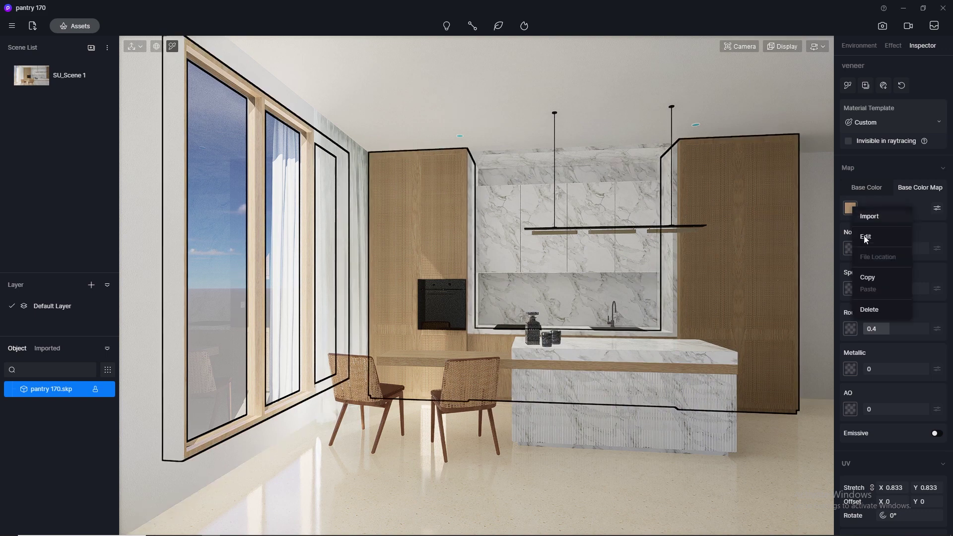
left_click(875, 281)
right_click(853, 249)
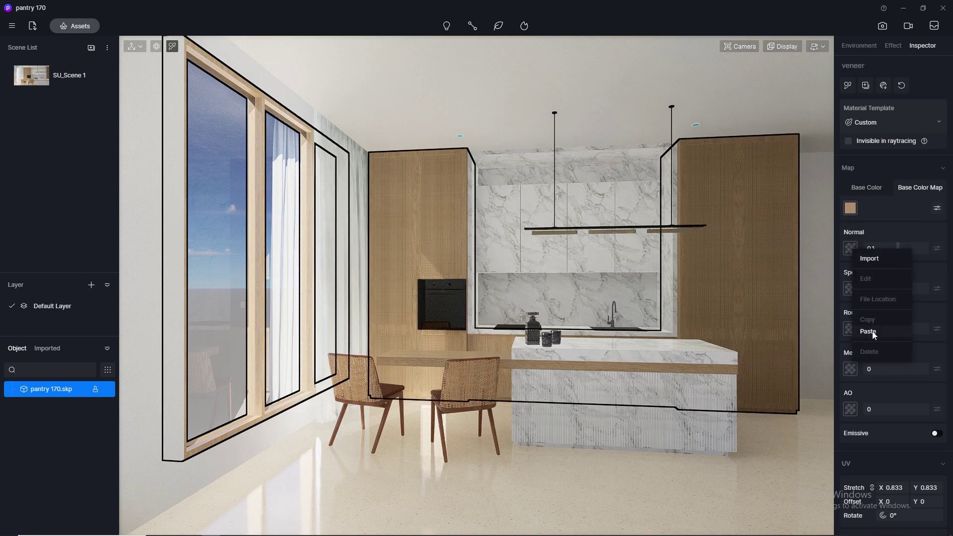
left_click(869, 330)
Set the wood veneer's Specular to 0.5 and Roughness to 0.3
left_click(883, 289)
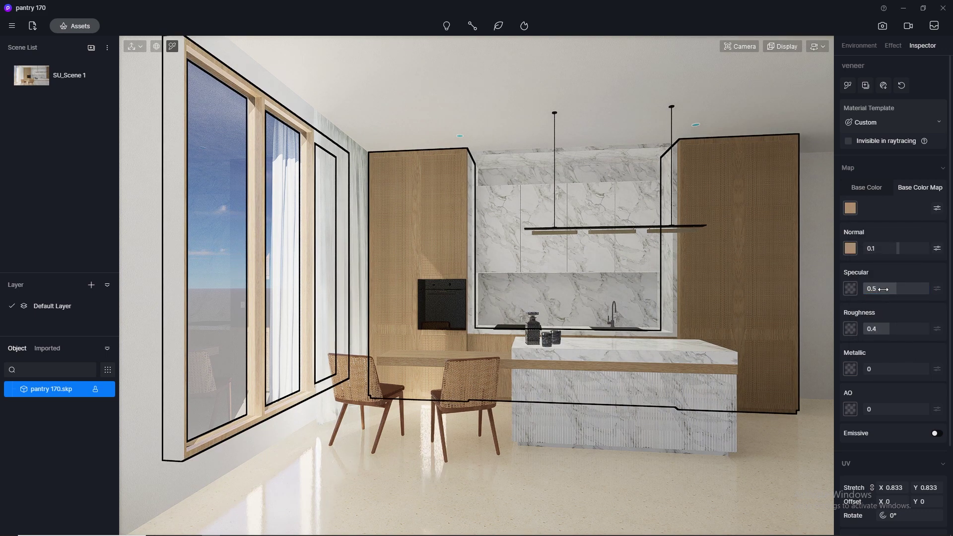
key("Tab")
type("0.3")
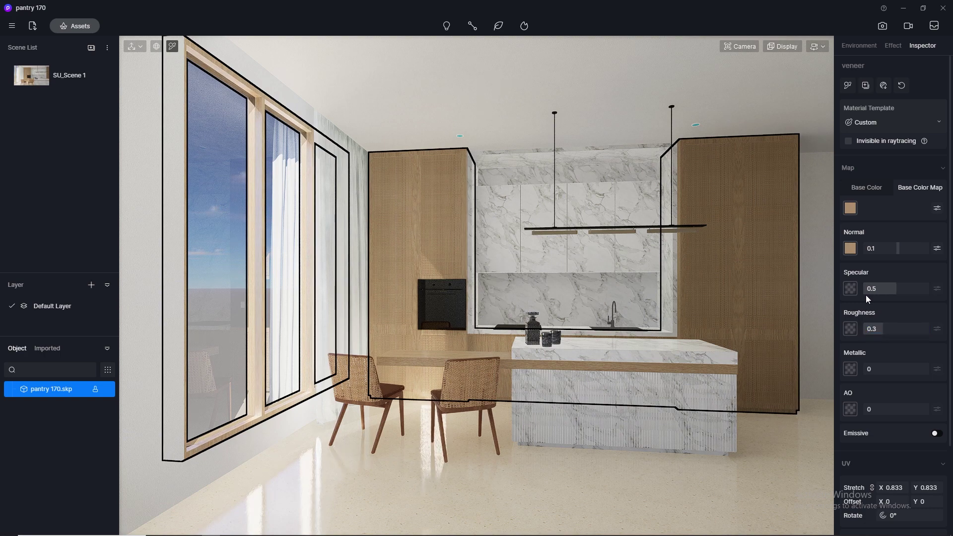
Pick the plaster material, copy its base color map into the Normal map and set Roughness to 0.8
left_click(358, 77)
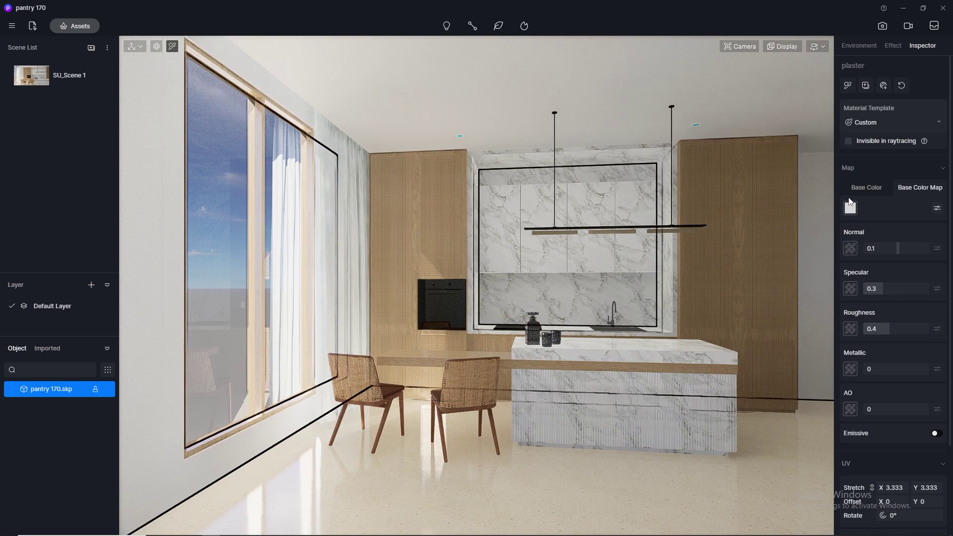
mouse_move(853, 248)
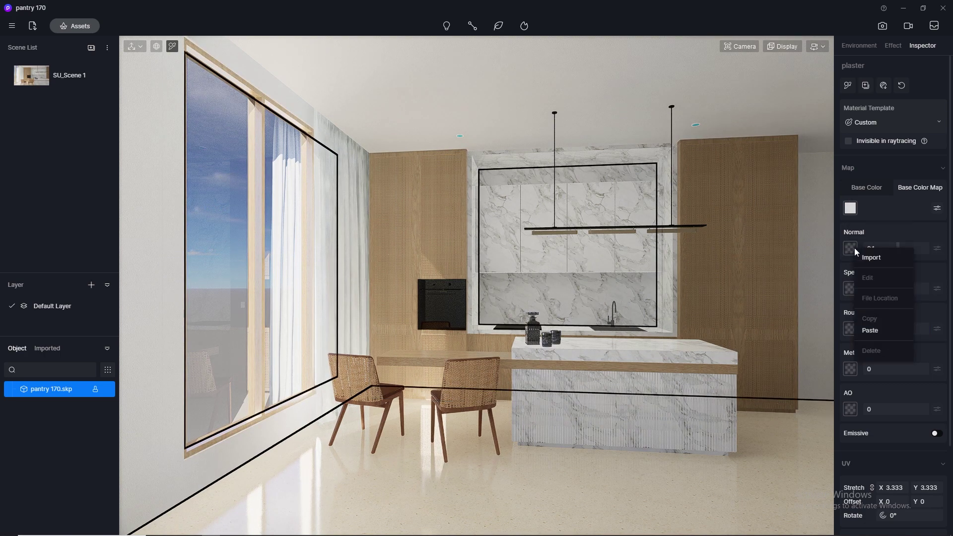
left_click(870, 331)
left_click(889, 329)
type("0.8")
key("Return")
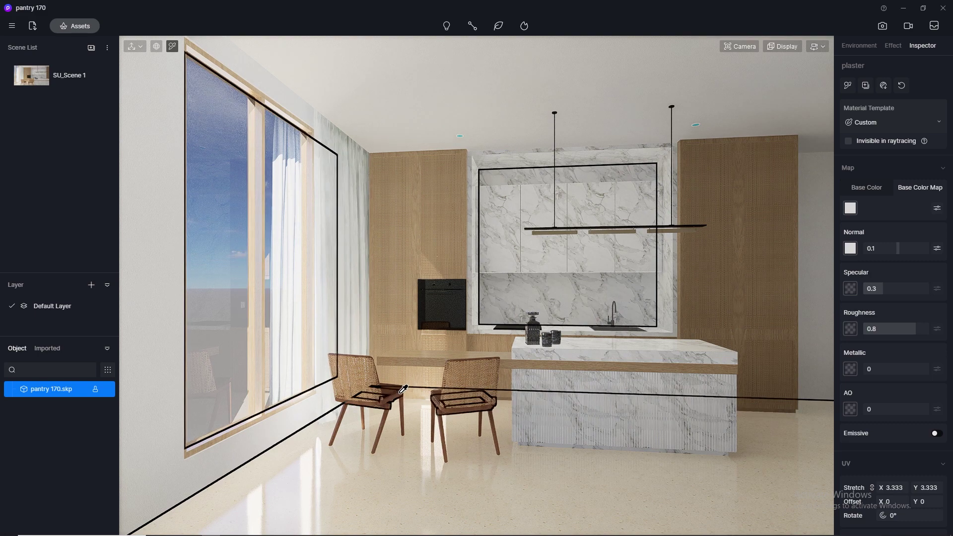
Copy the chair frame wood's base color map into its Normal map, and set Specular to 0.5 and Roughness to 0.3
left_click(387, 422)
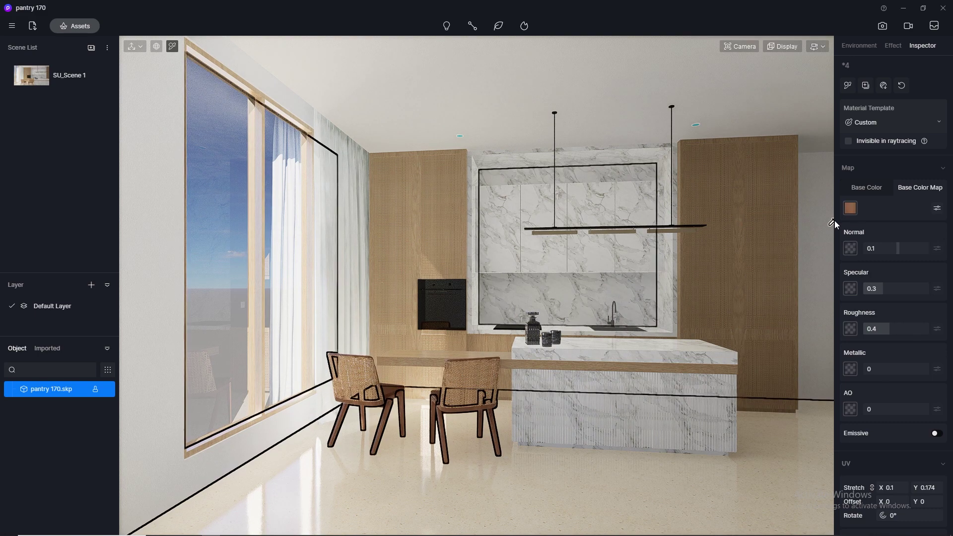
left_click(855, 213)
left_click(875, 278)
left_click(854, 247)
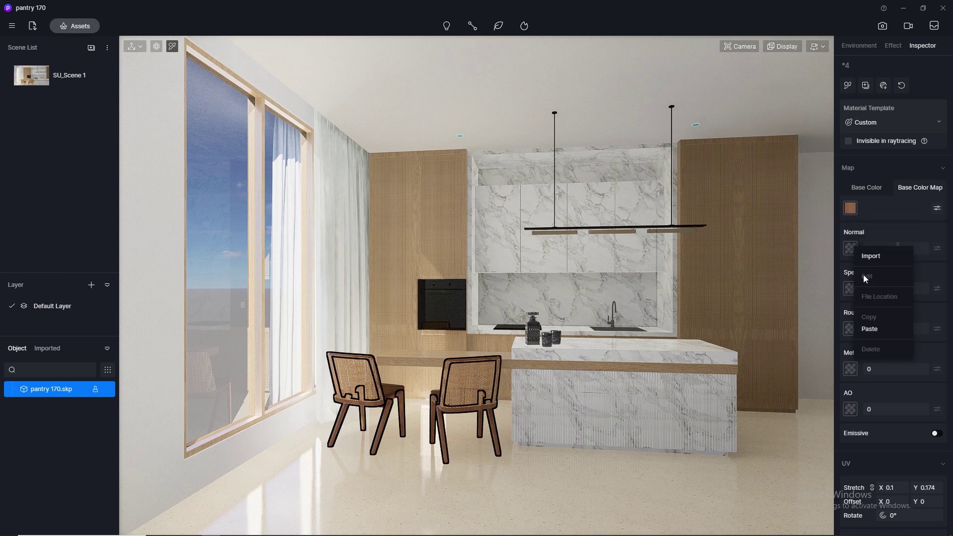
left_click(870, 326)
left_click_drag(877, 289, 897, 288)
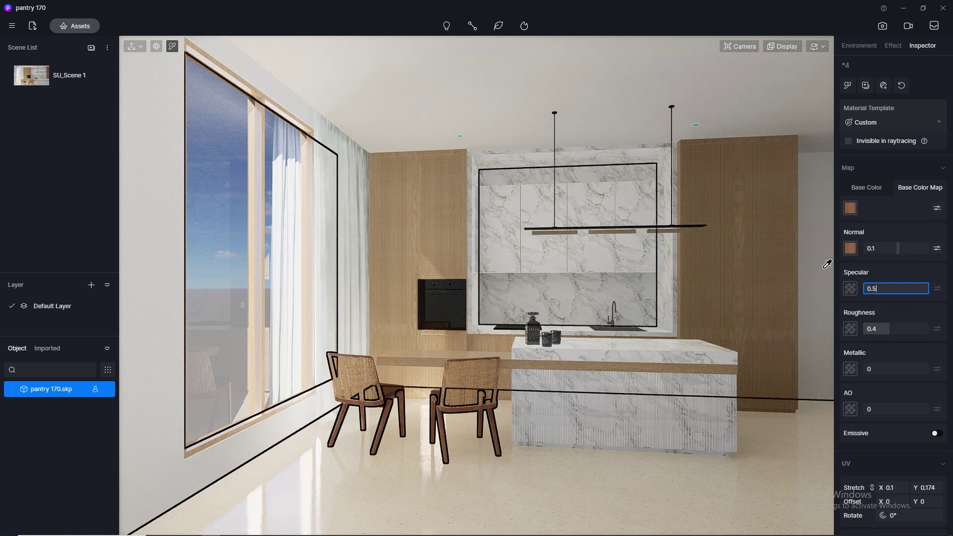
left_click_drag(870, 329, 863, 329)
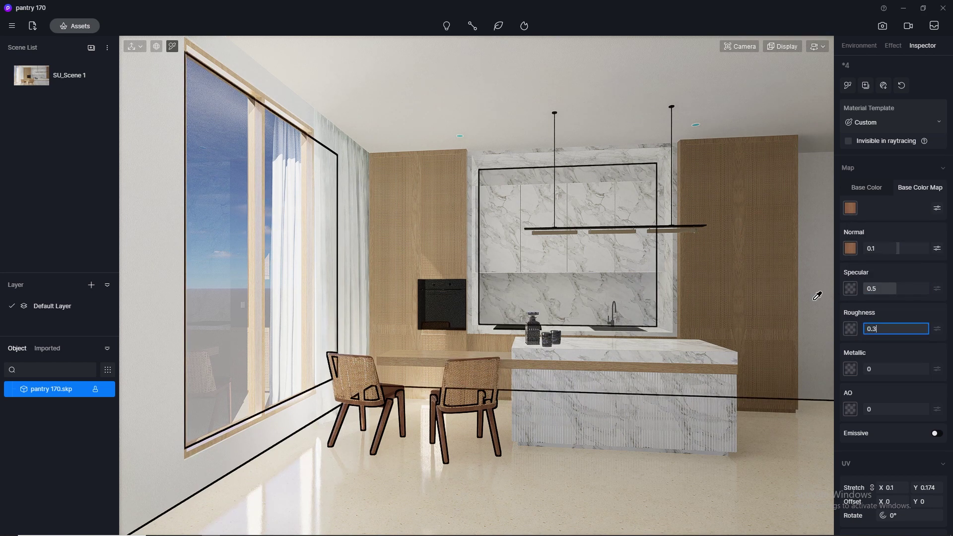
Switch navigation to Orbit, move in close to the chairs and set the camera's clipping plane to 0
left_click(818, 46)
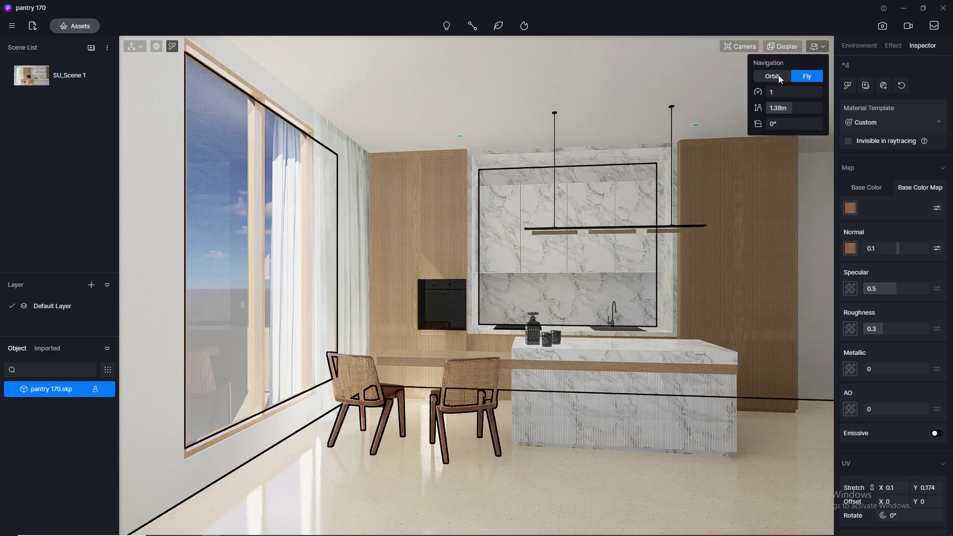
left_click(775, 76)
scroll(443, 406, "up", 5)
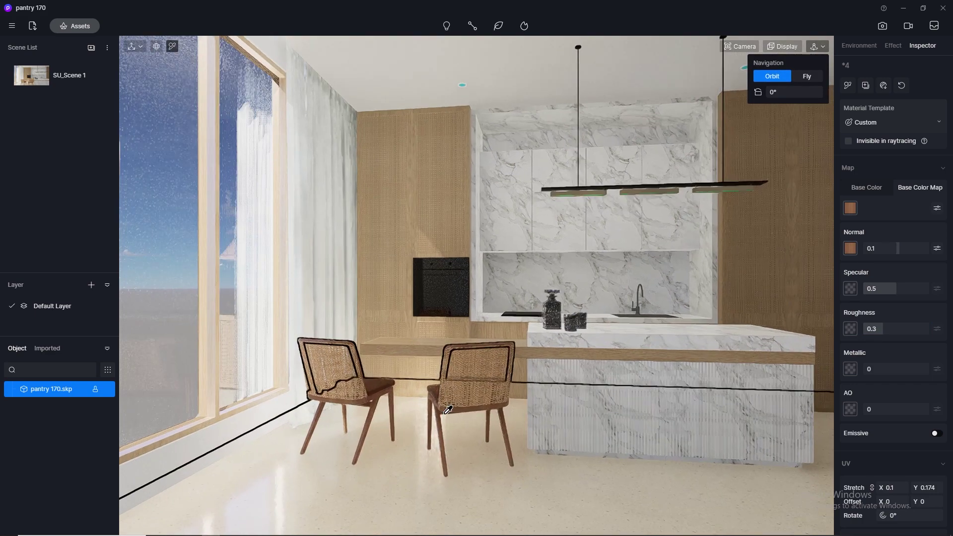
left_click(740, 46)
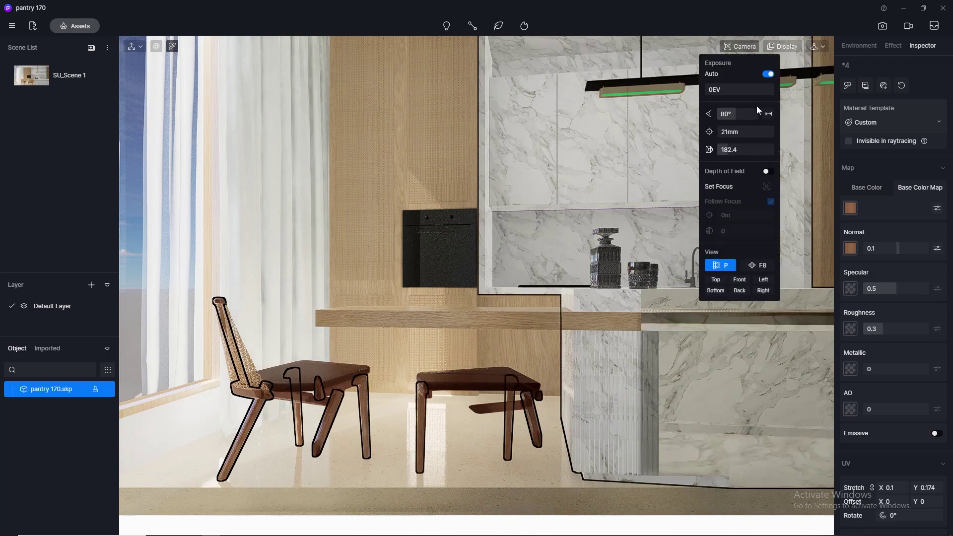
left_click_drag(736, 148, 709, 149)
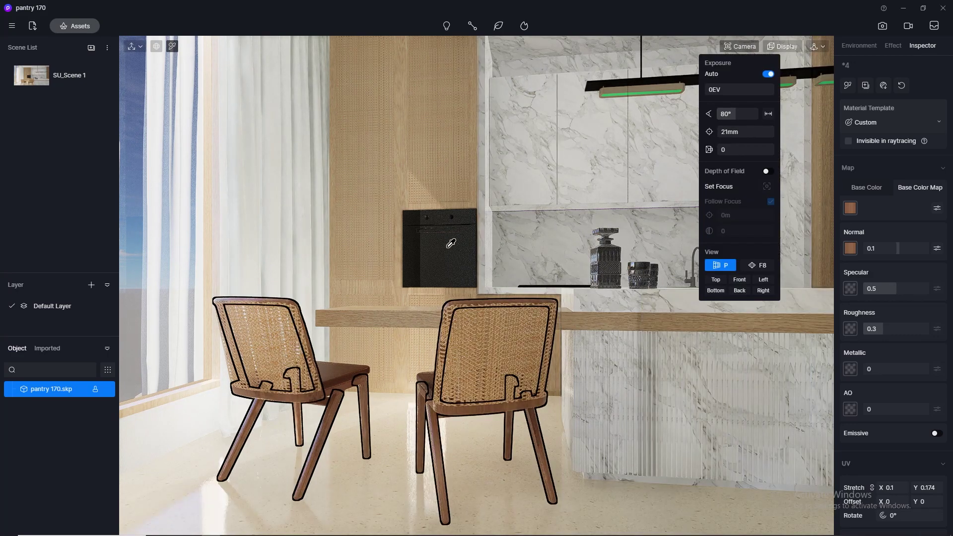
middle_click_drag(449, 242, 415, 317)
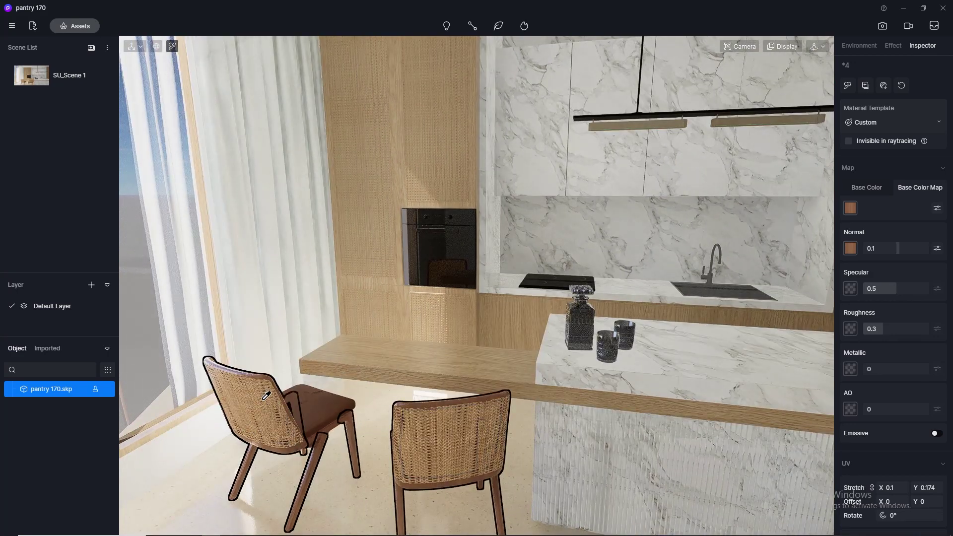
Pick the woven cane material of the chair backs and copy its base color map into the Normal map
left_click(264, 397)
left_click(858, 198)
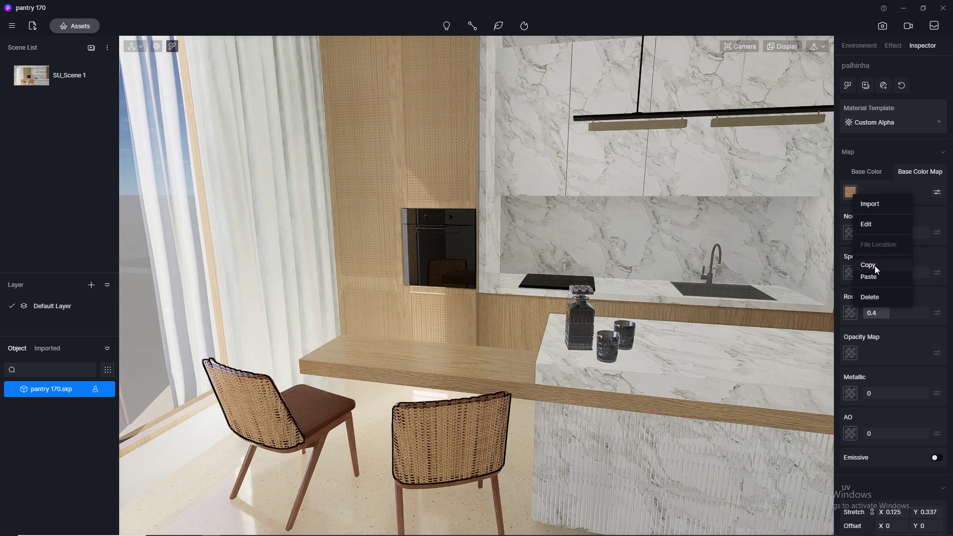
scroll(444, 439, "up", 3)
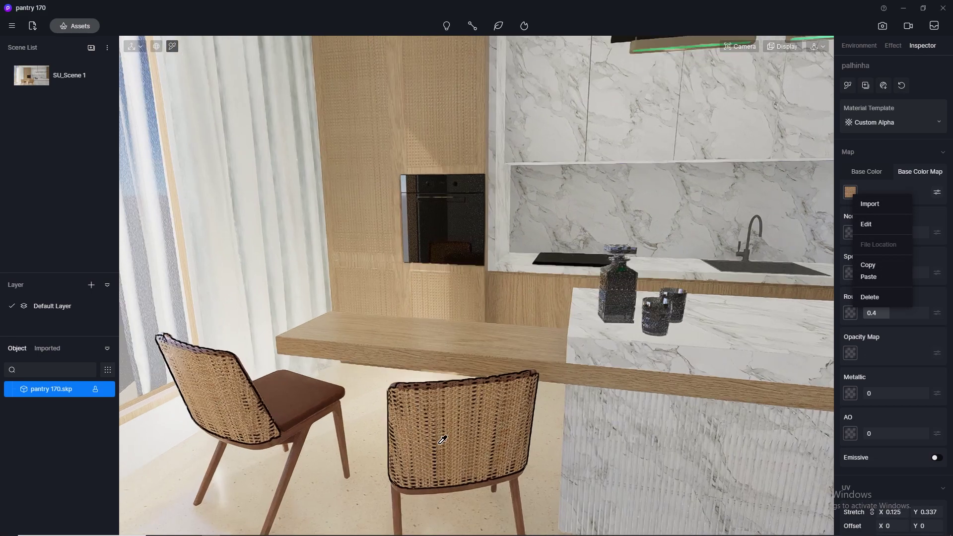
middle_click_drag(445, 439, 427, 266)
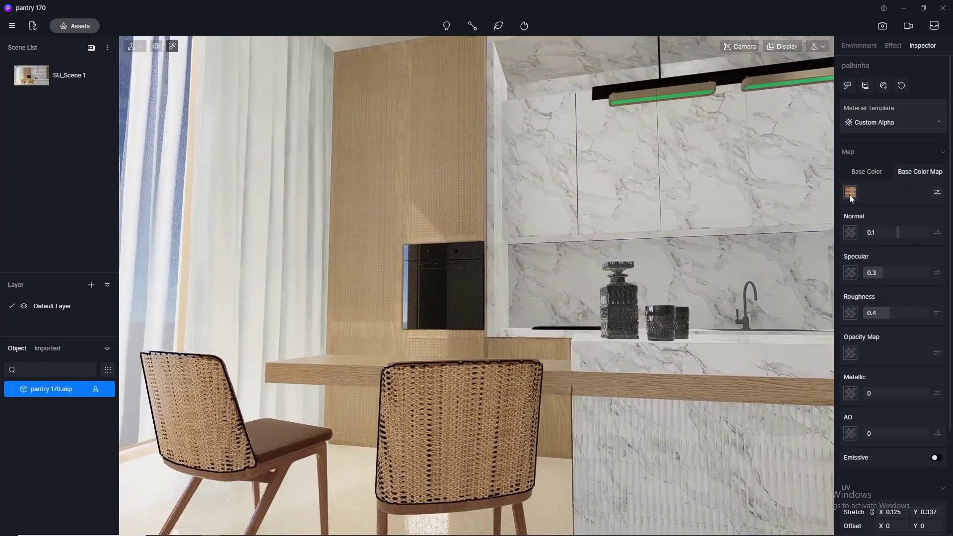
left_click(850, 193)
left_click(867, 268)
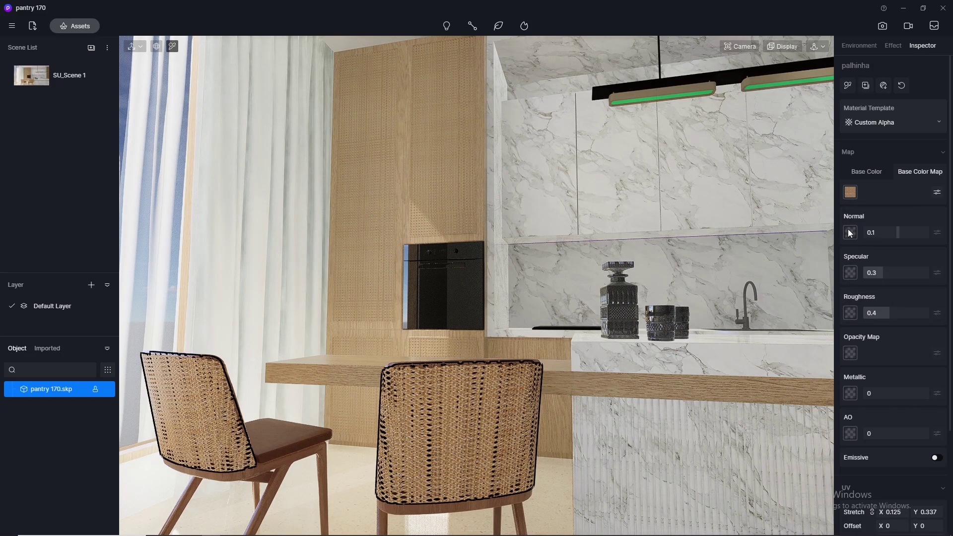
left_click(850, 233)
left_click(867, 314)
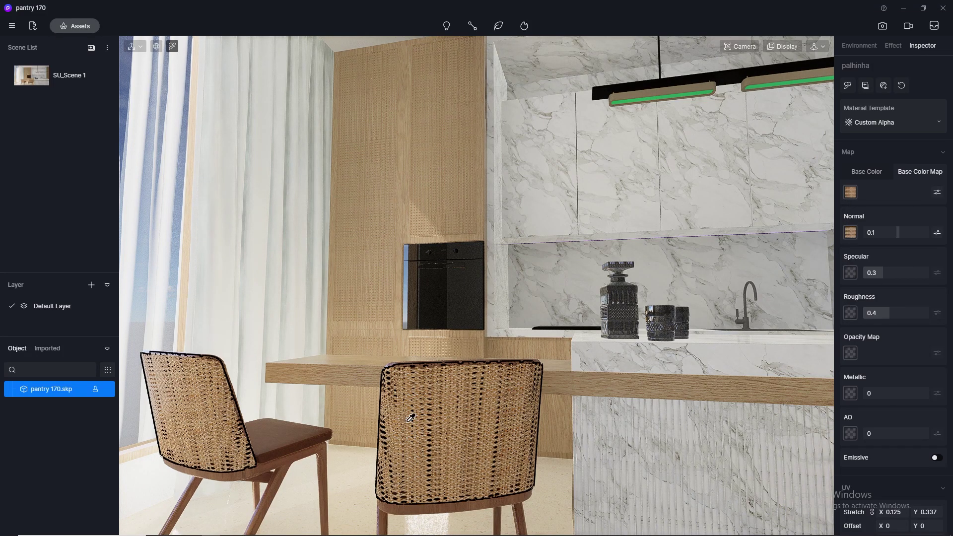
Set the chair cane material's Specular to 0.5 and Roughness to 0.3
scroll(340, 359, "up", 5)
scroll(340, 359, "down", 5)
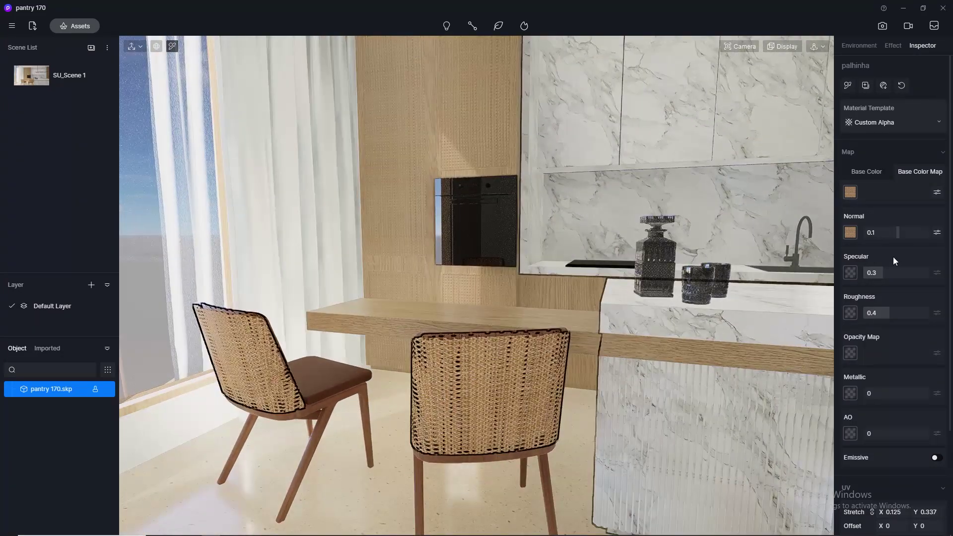
left_click(889, 271)
type("0.5")
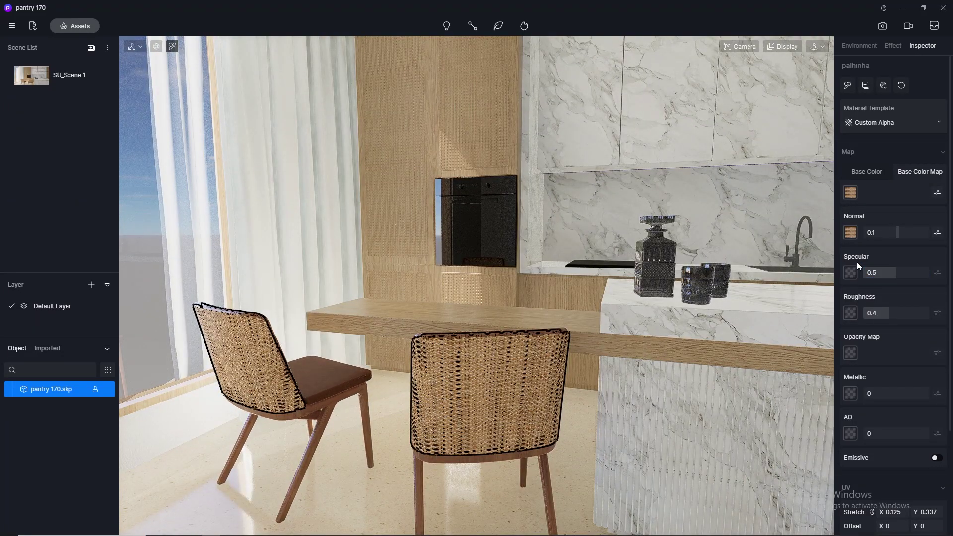
key("Tab")
type("0.3")
key("Return")
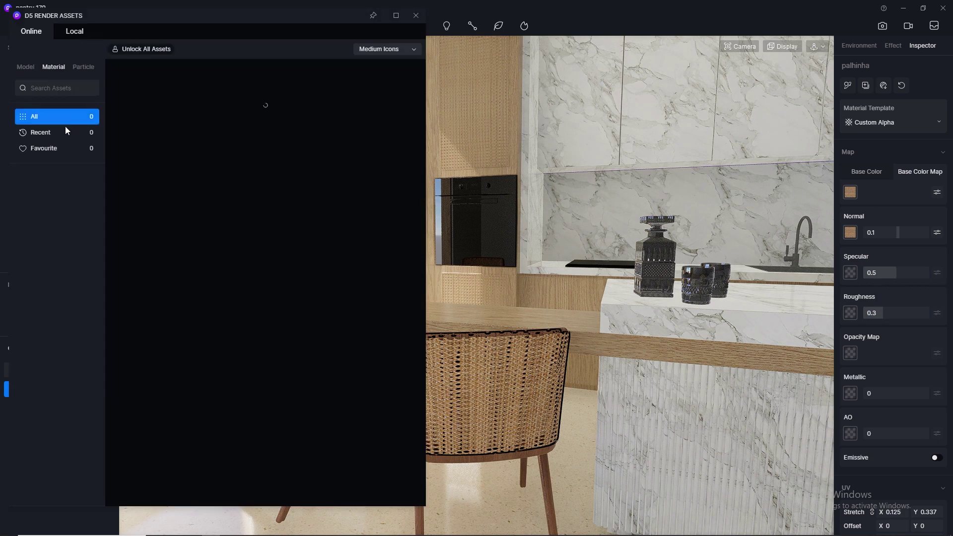
Apply the favourite library material White Gauze Curtain3 to the curtain beside the chairs
left_click(53, 150)
left_click_drag(141, 12, 490, 62)
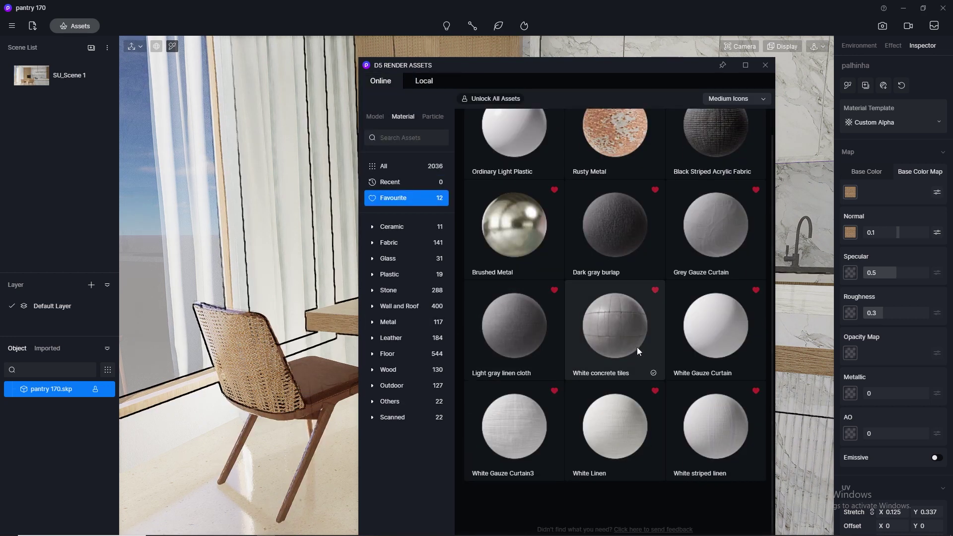
left_click_drag(508, 431, 283, 238)
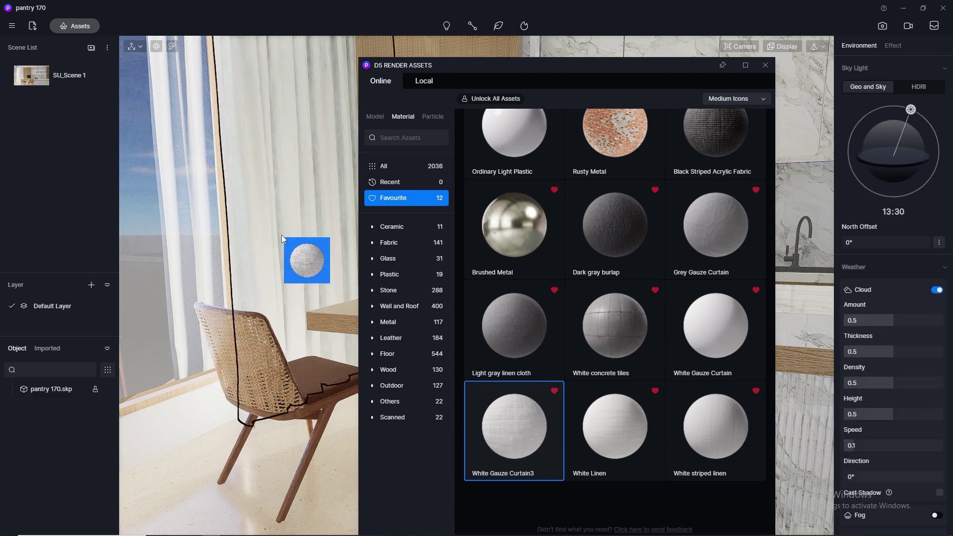
left_click(296, 214)
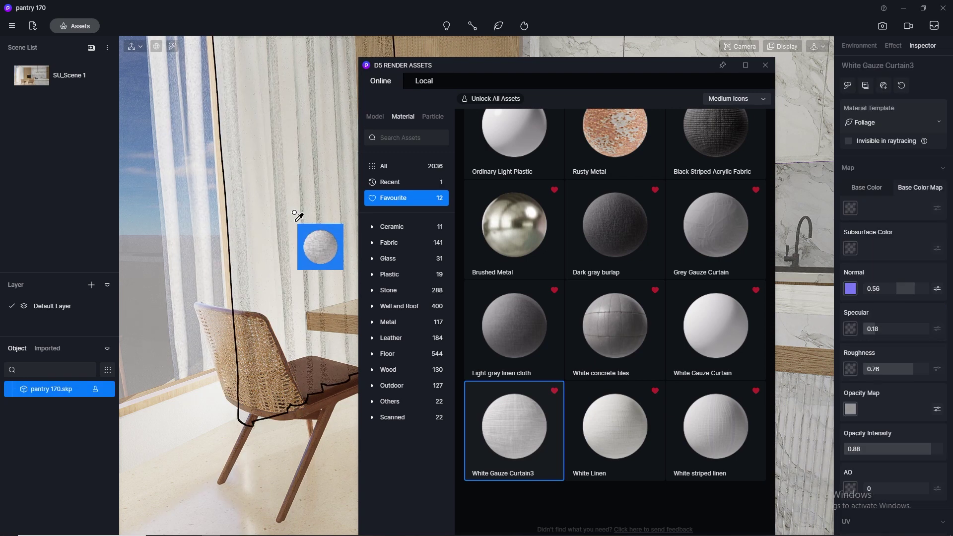
right_click(308, 223)
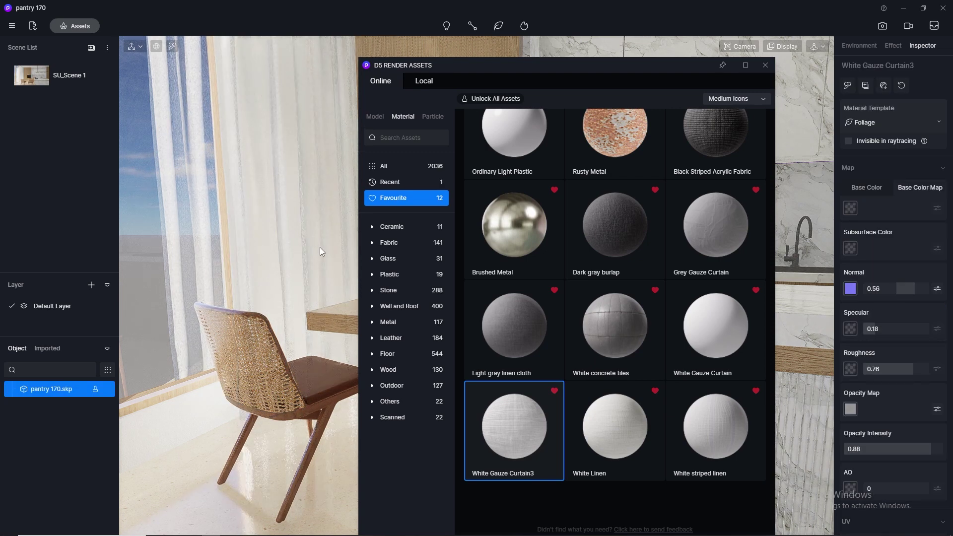
Apply the Normal Glass library material to the window pane behind the curtain
left_click(415, 257)
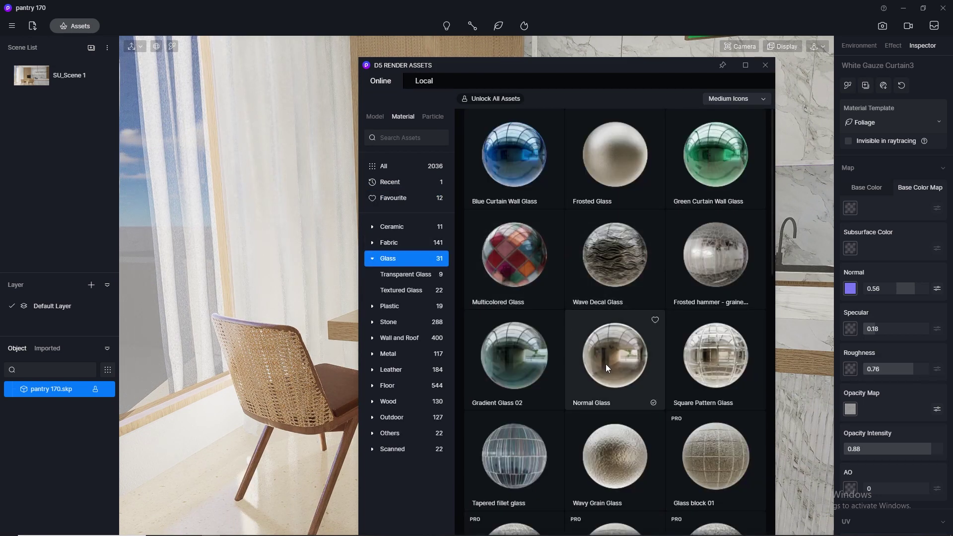
left_click(606, 365)
left_click(142, 348)
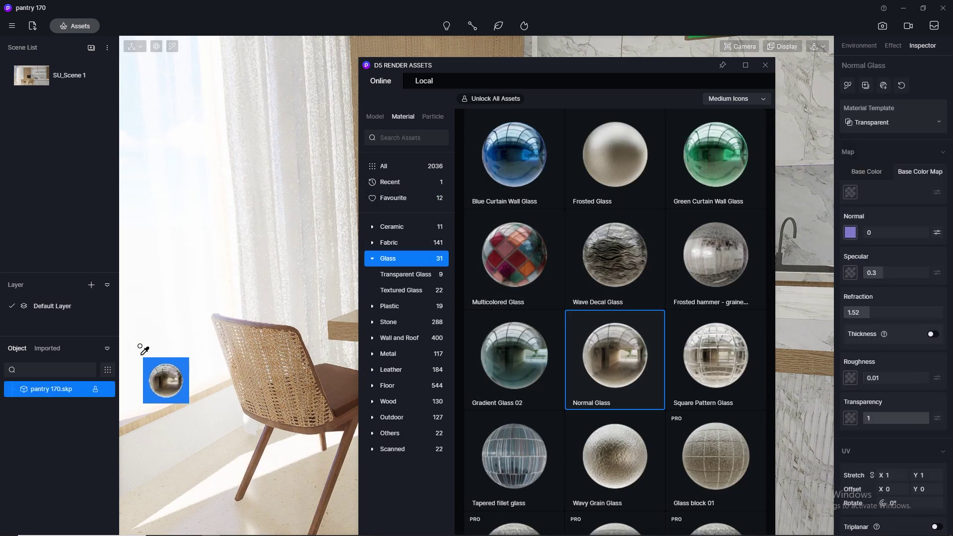
right_click(141, 357)
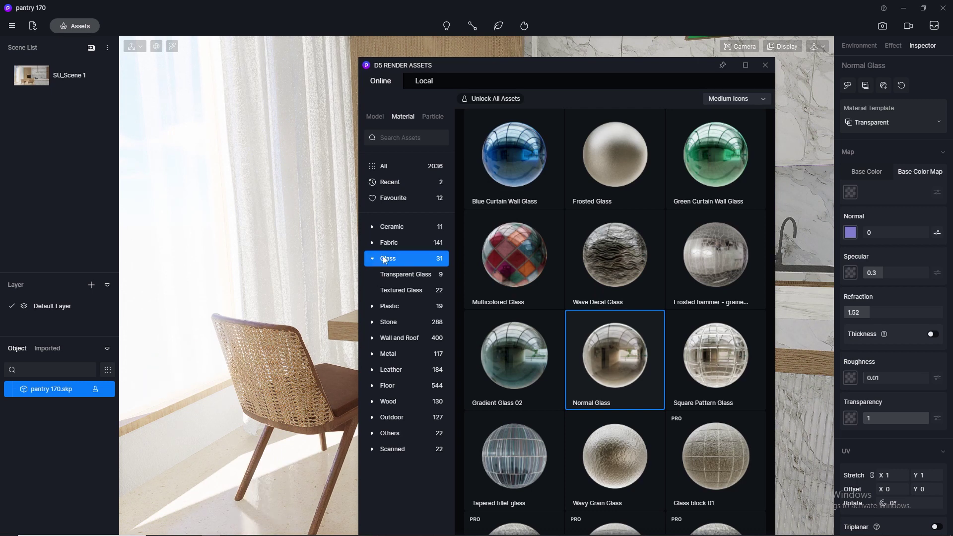
Apply the Brown Large Grain Leather library material to the chair seat cushions
left_click(392, 370)
left_click_drag(538, 69, 645, 56)
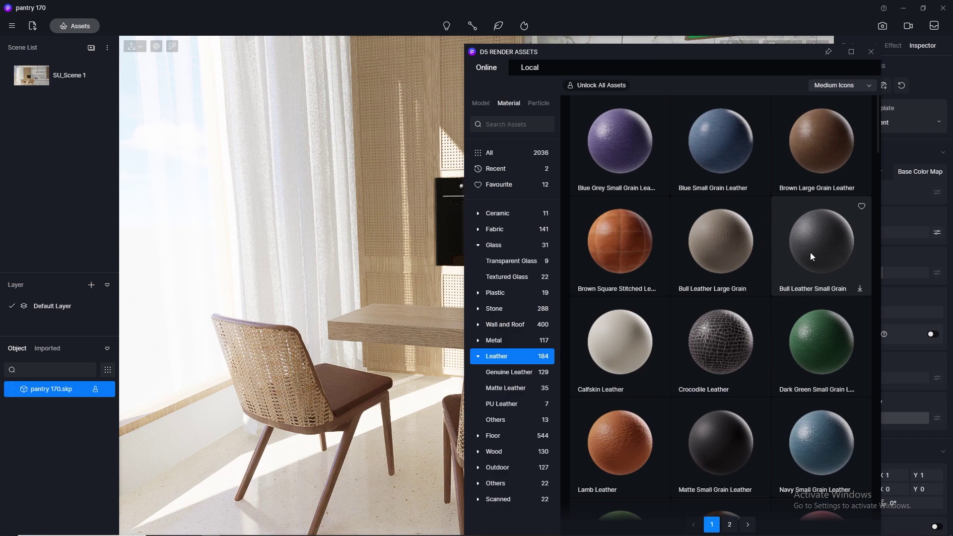
left_click(821, 149)
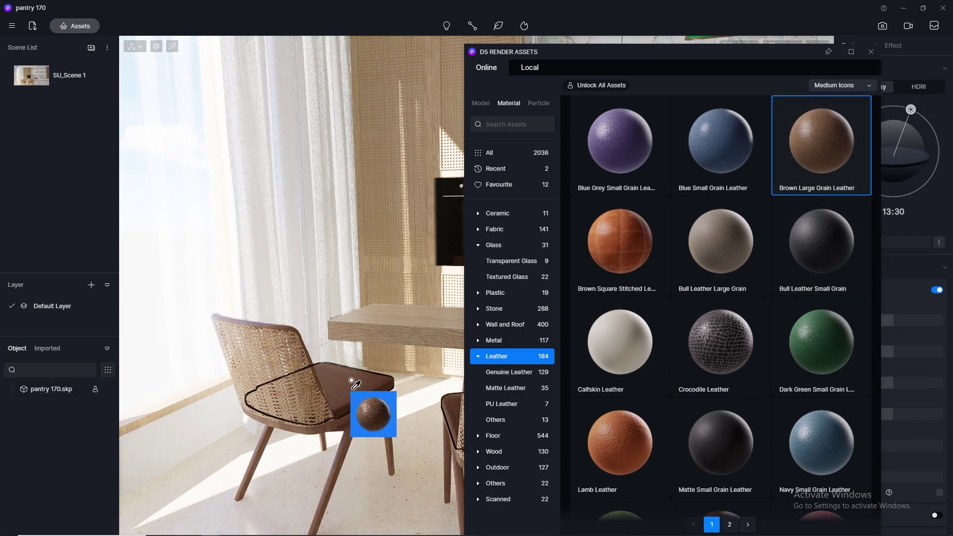
left_click(369, 388)
Close the asset library and scale the seat leather's UV Stretch, trying 0.1 and settling on 0.5 for X and Y
scroll(362, 400, "up", 10)
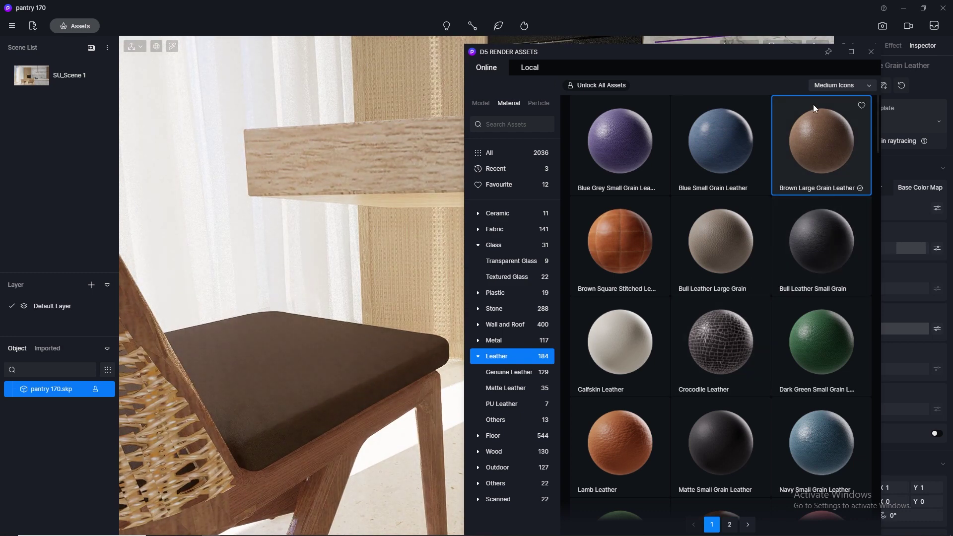
left_click(871, 53)
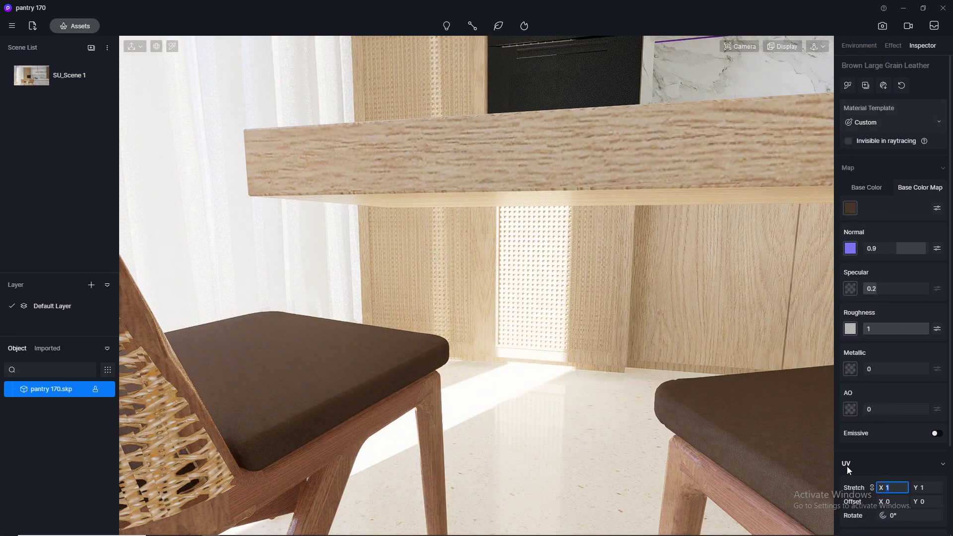
type("0.1")
key("Return")
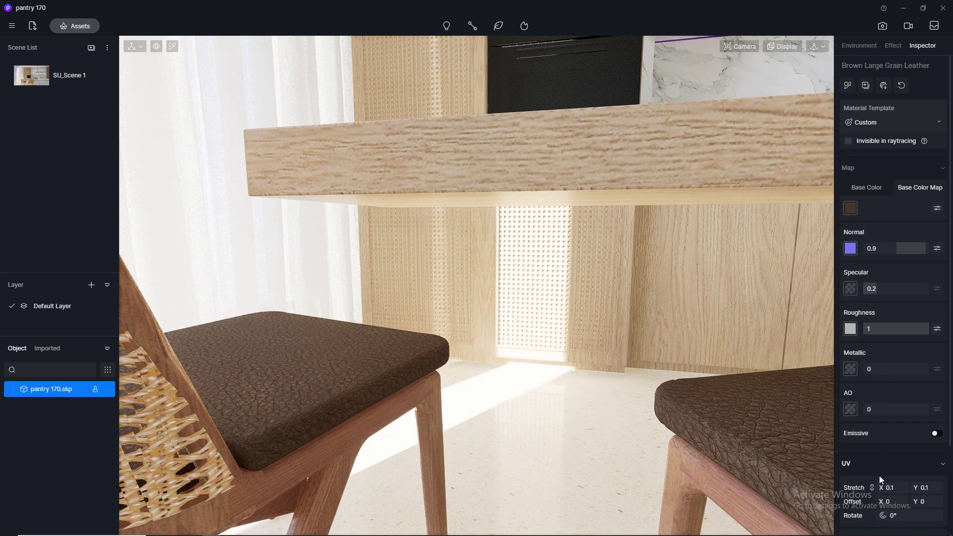
key("Return")
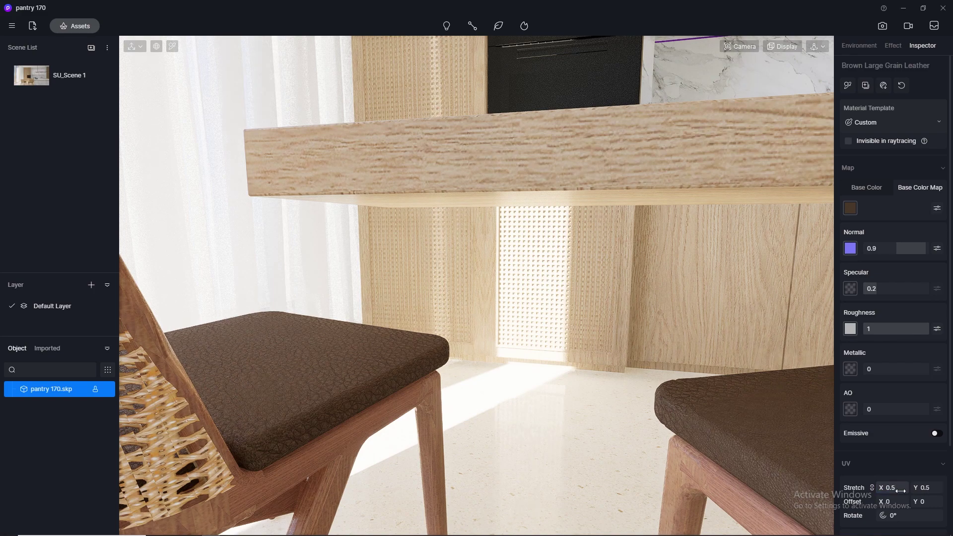
Apply the Normal Glass library material to the decanter and drinking glasses on the marble island and close the asset library
scroll(237, 400, "down", 6)
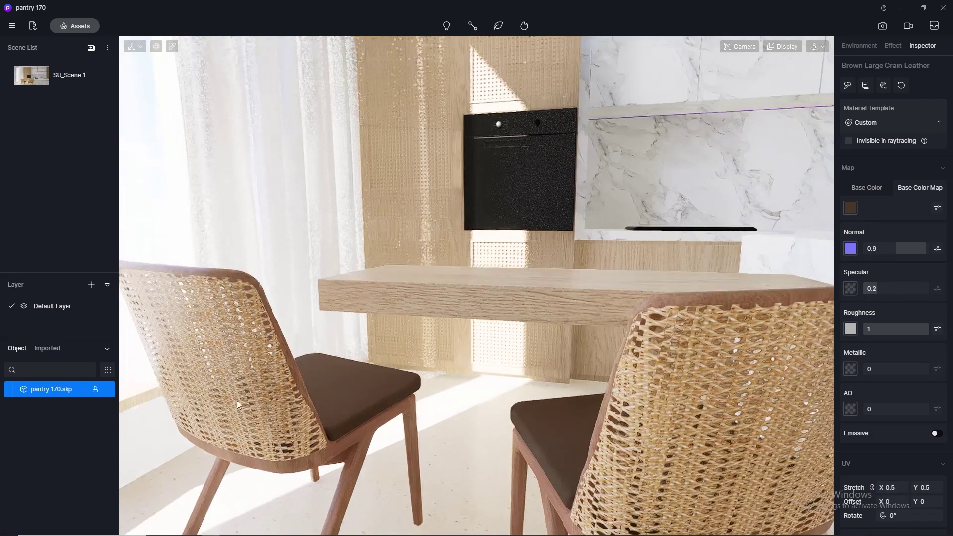
right_click_drag(571, 244, 630, 293)
middle_click_drag(631, 294, 373, 298)
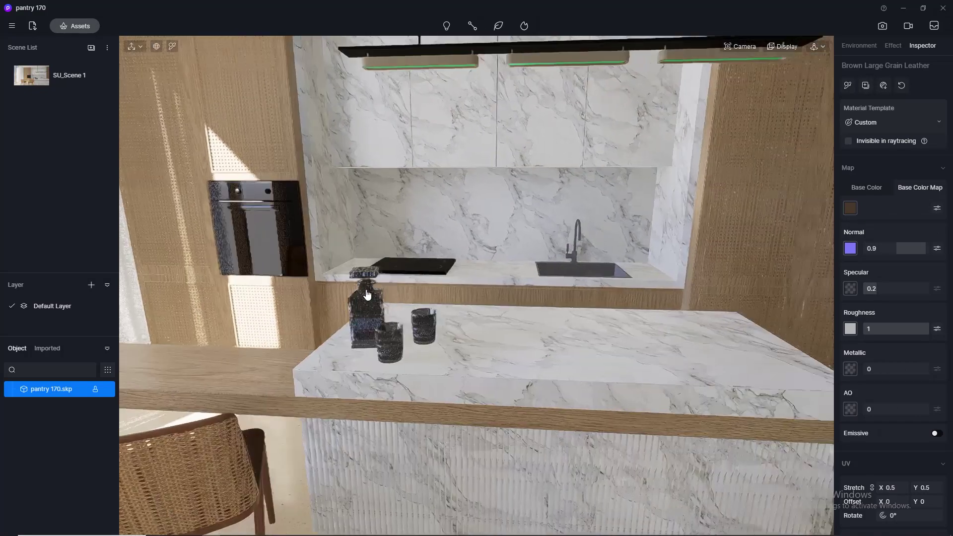
left_click(74, 27)
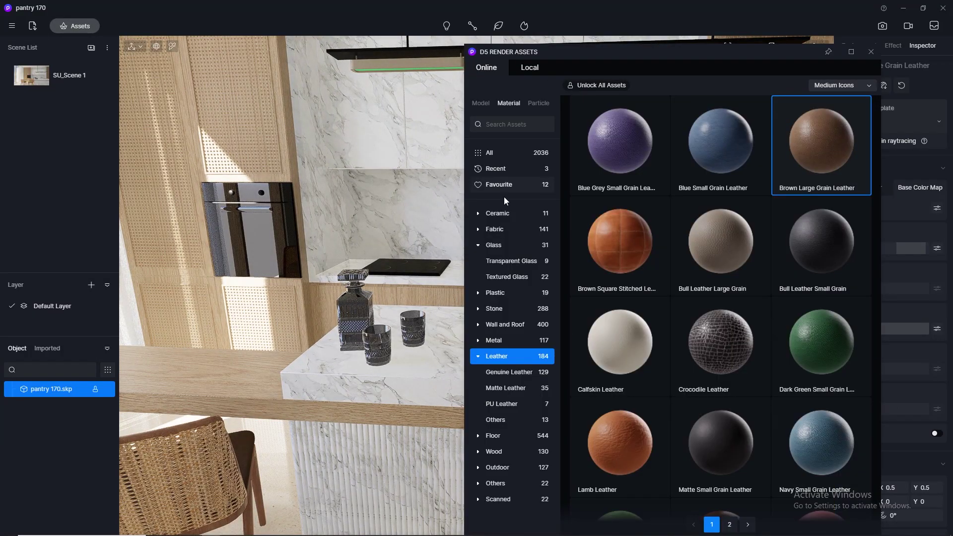
left_click(508, 245)
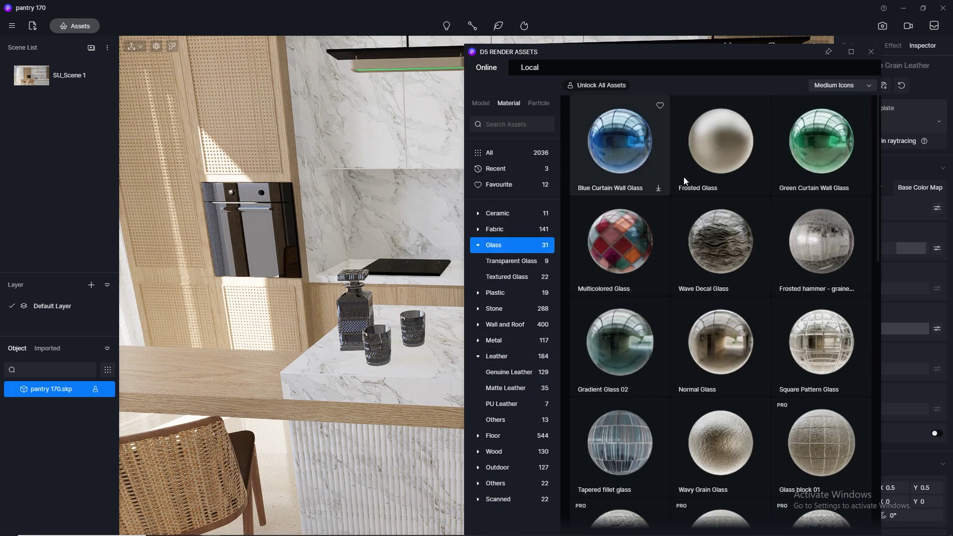
left_click_drag(731, 351, 386, 324)
left_click(872, 52)
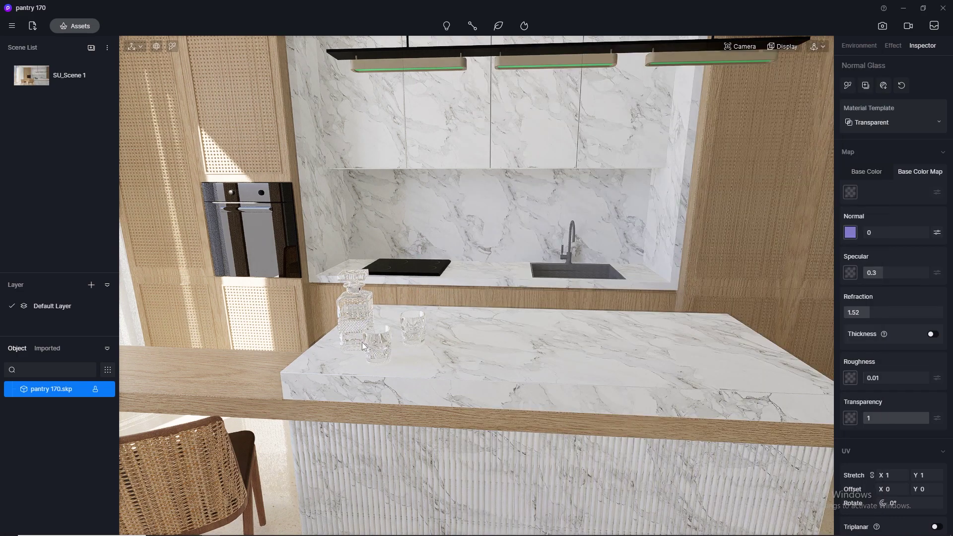
Pick the liquid material inside the front drinking glass and switch its material template to Water
scroll(385, 324, "up", 3)
scroll(385, 324, "up", 10)
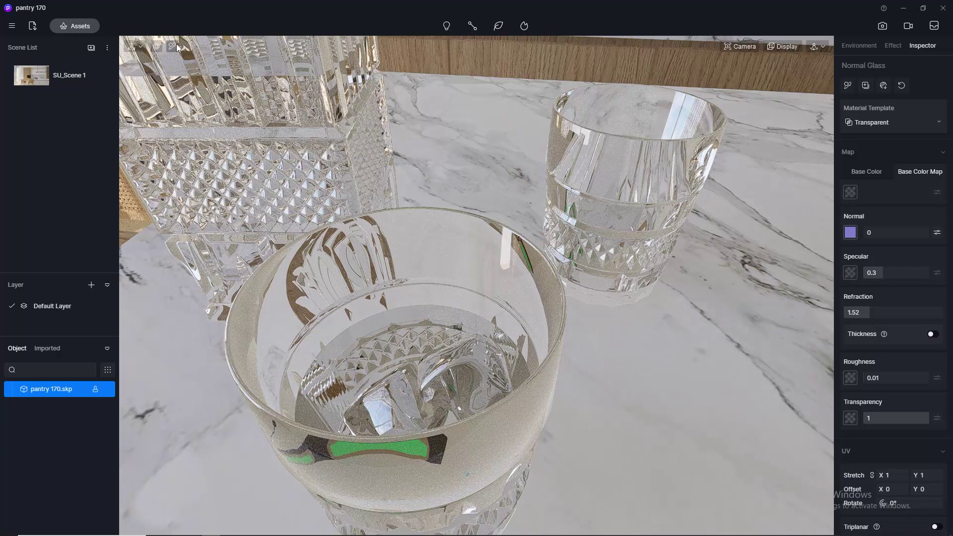
left_click(173, 47)
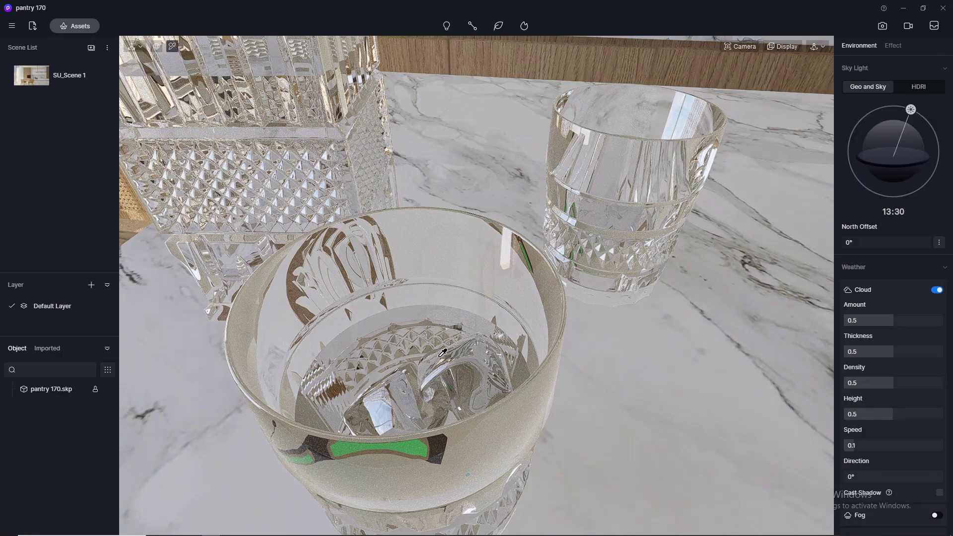
left_click(399, 309)
left_click(903, 121)
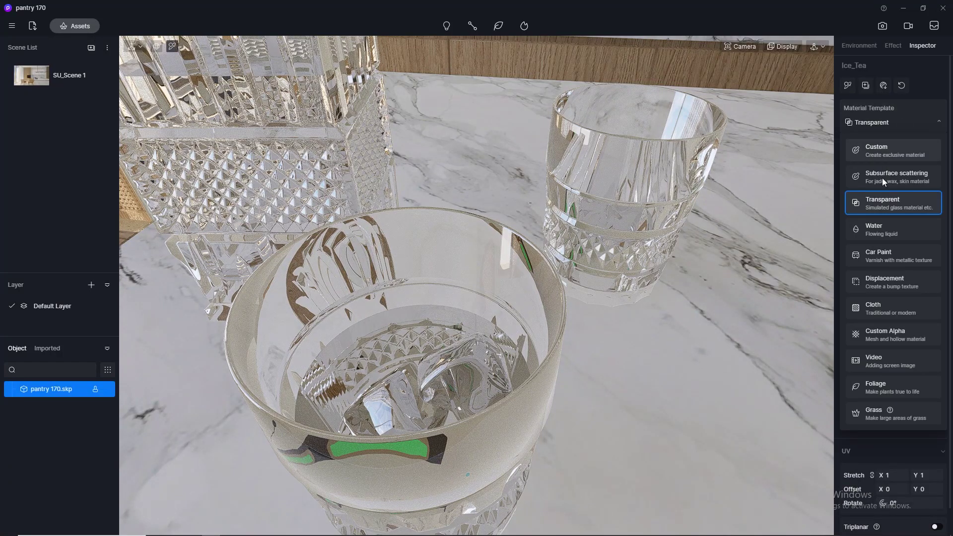
left_click(886, 231)
Set the liquid's base color to a brownish orange with HSV values 27, 74 and 54
left_click(851, 192)
left_click_drag(874, 246, 904, 244)
left_click_drag(856, 284, 862, 285)
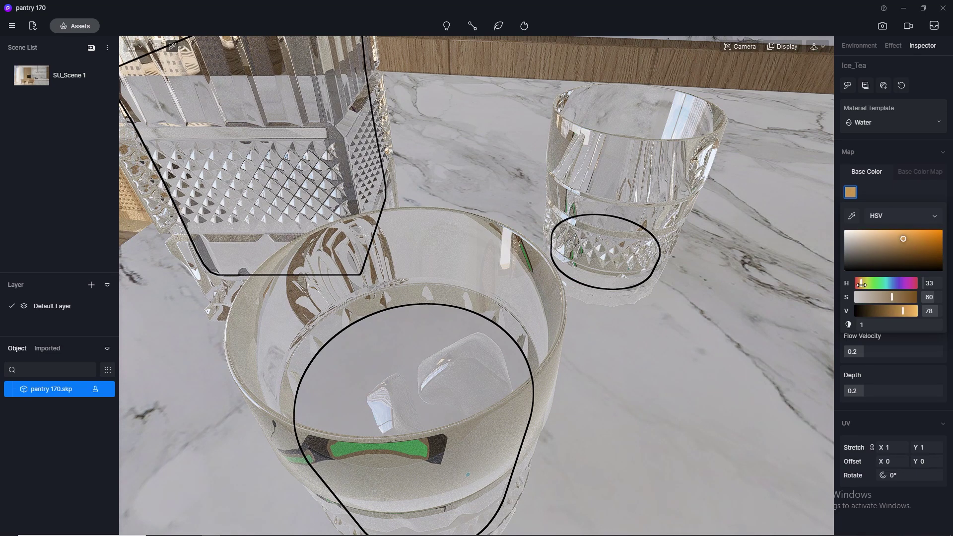
left_click_drag(919, 247, 917, 235)
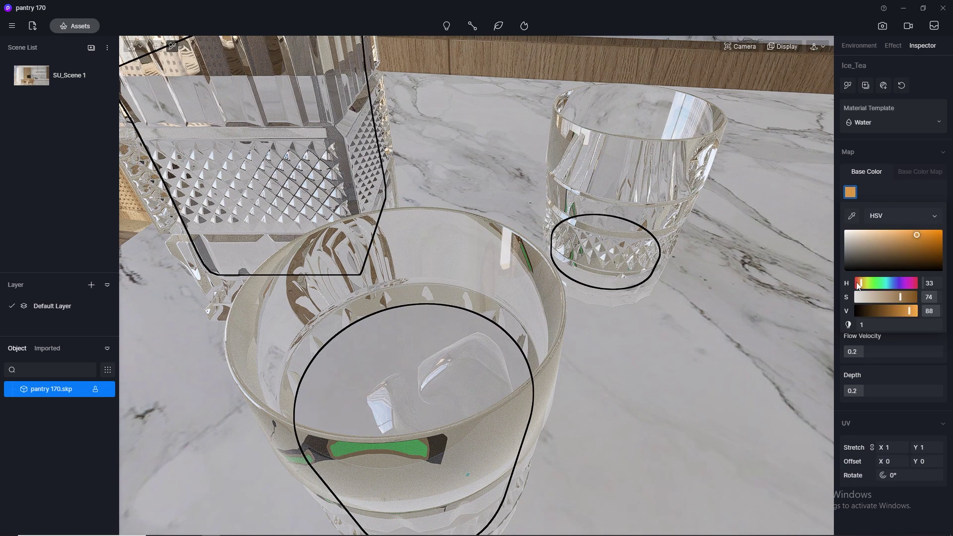
left_click_drag(863, 284, 861, 283)
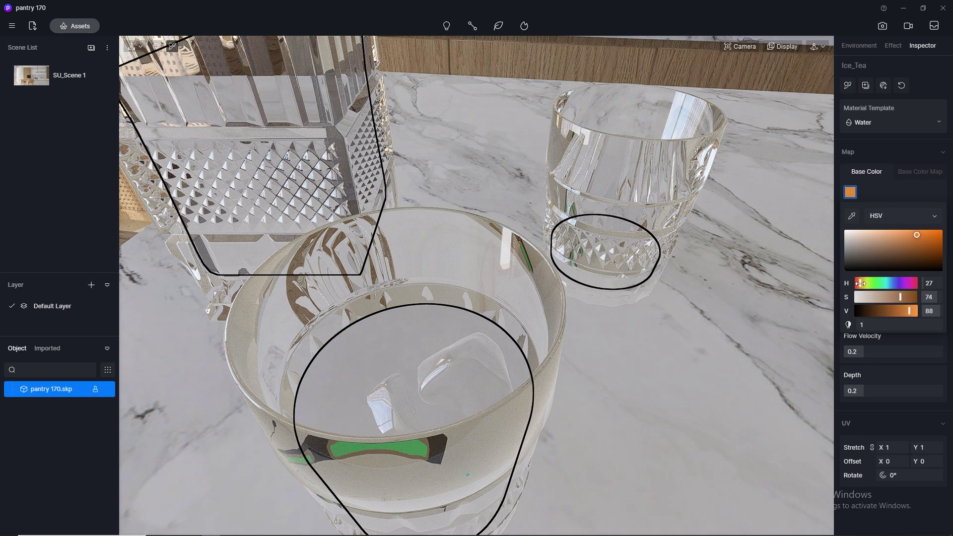
left_click_drag(912, 311, 887, 311)
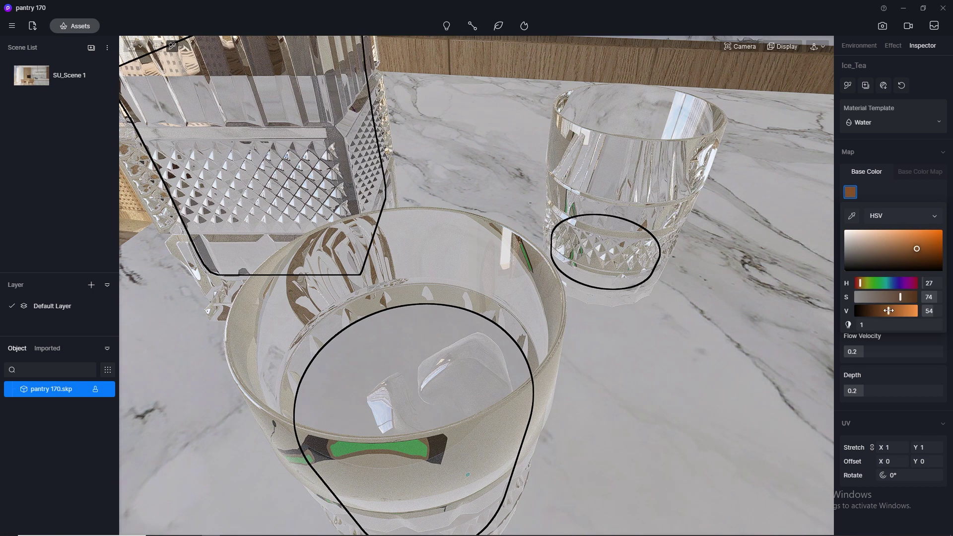
Set the liquid material's Depth to 0.5
left_click(874, 395)
type("0.")
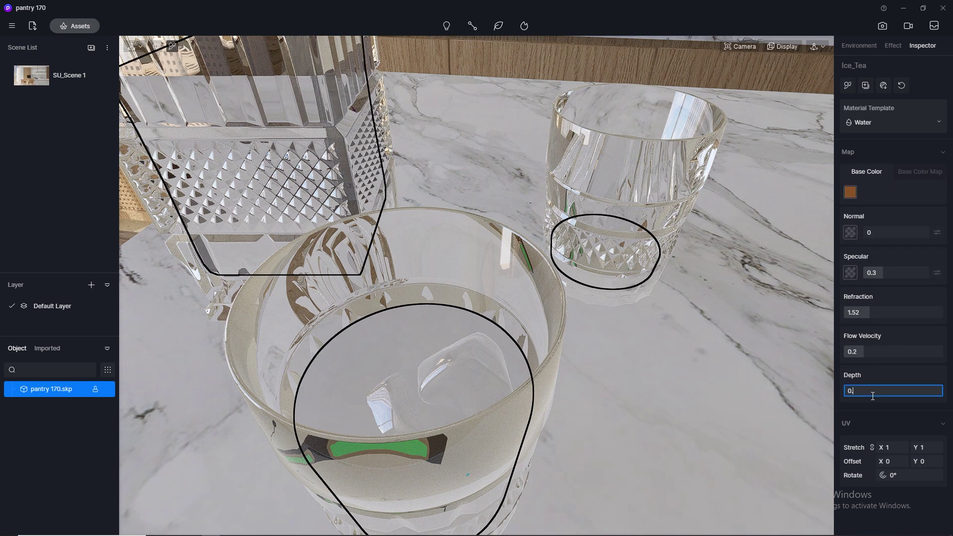
type("5")
key("Return")
scroll(523, 236, "down", 5)
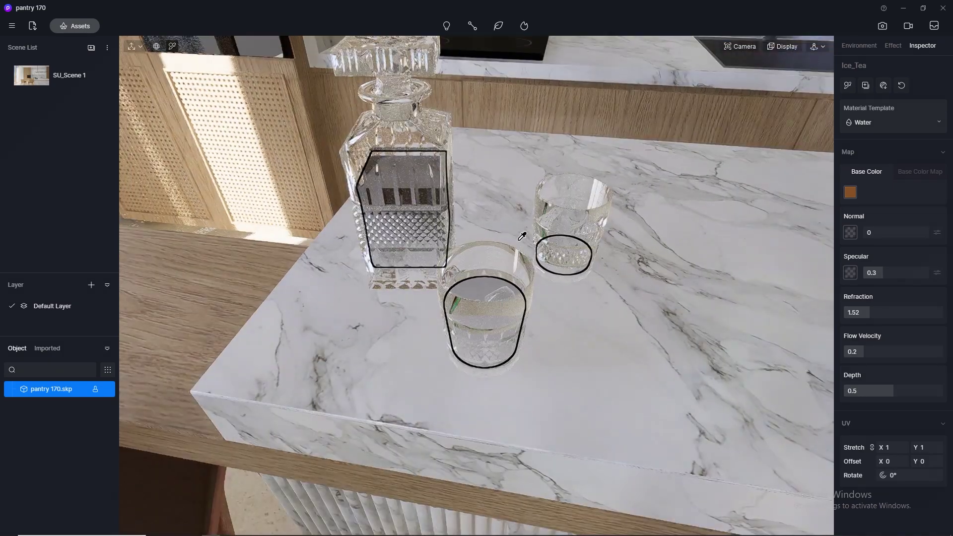
Pick the induction cooktop's material on the back counter and set its Specular to 0.5 and Roughness to 0.1
scroll(522, 237, "down", 5)
middle_click_drag(607, 358, 574, 87)
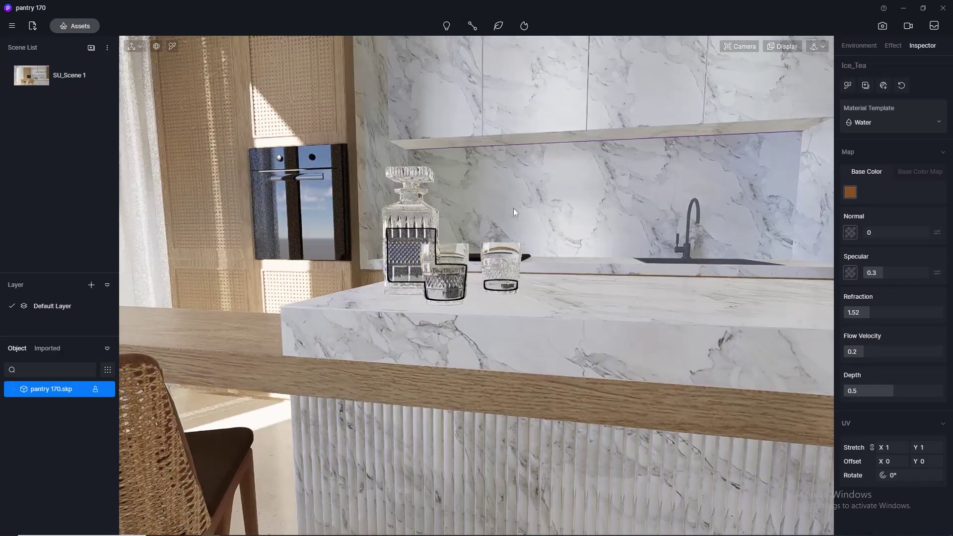
scroll(514, 209, "down", 5)
middle_click_drag(484, 241, 507, 249)
scroll(458, 376, "up", 3)
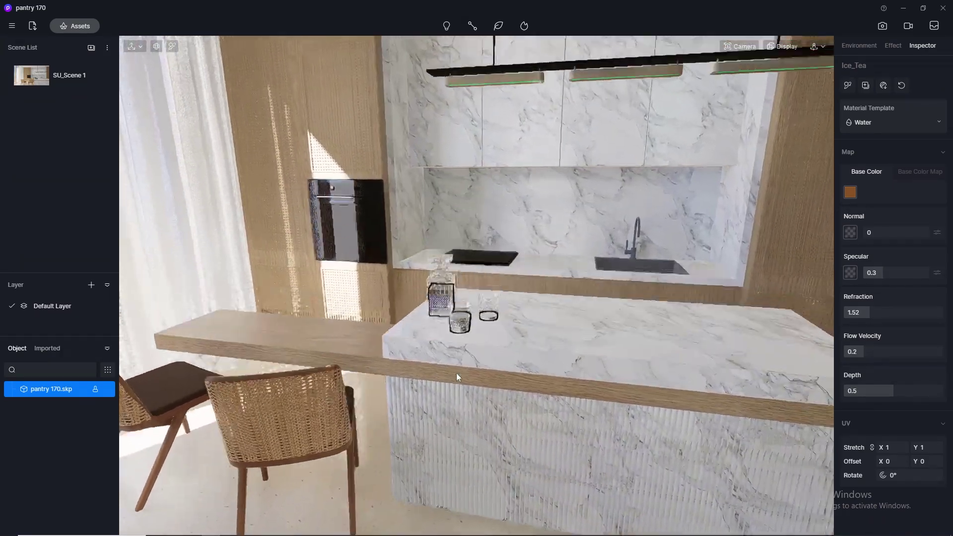
scroll(616, 228, "up", 5)
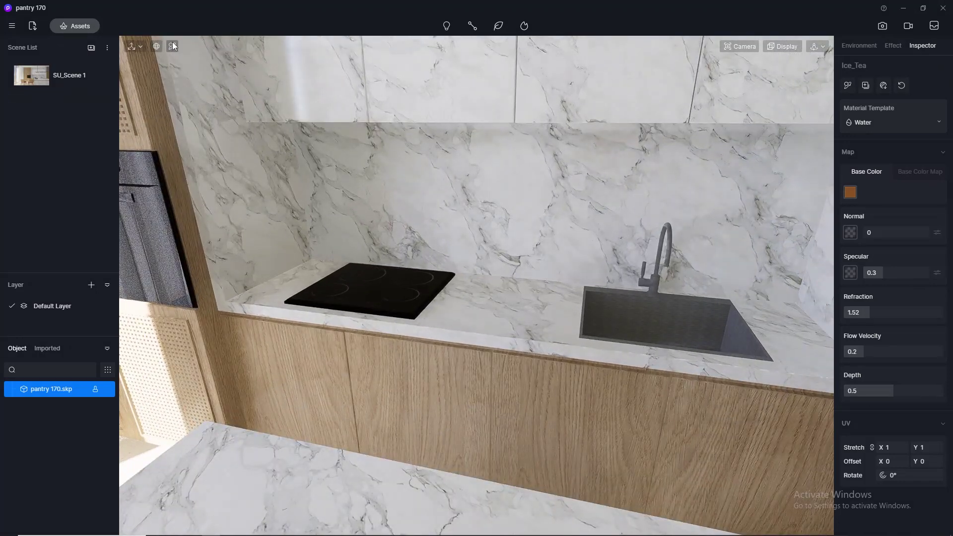
left_click(173, 46)
scroll(462, 313, "down", 3)
left_click(426, 294)
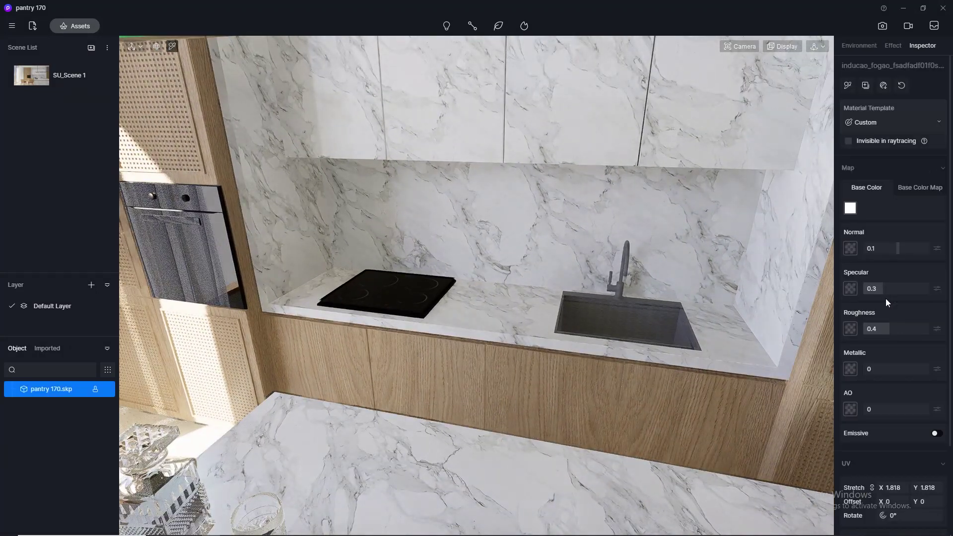
left_click(897, 333)
type("0.1")
key("Return")
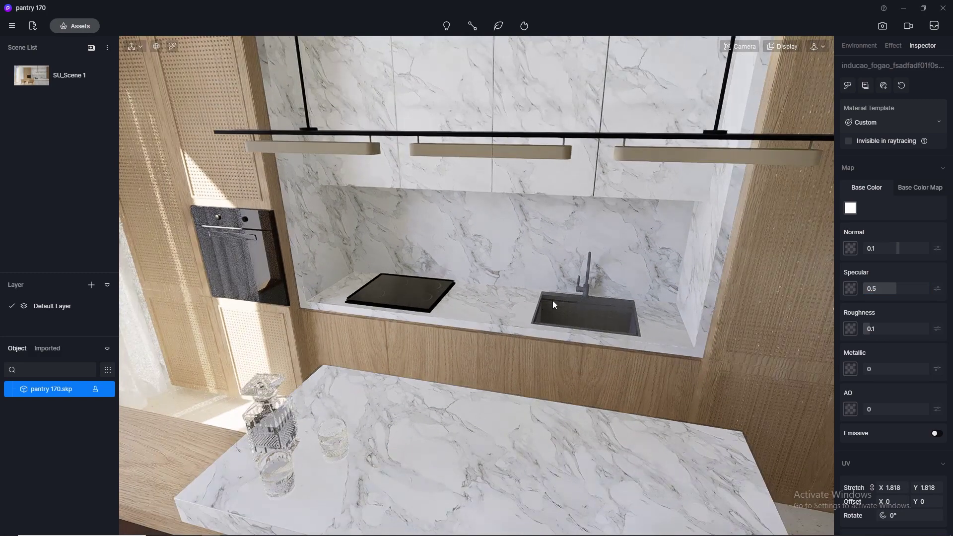
Open the online asset library's Metal materials with the pendant lights over the island in view
scroll(553, 300, "up", 5)
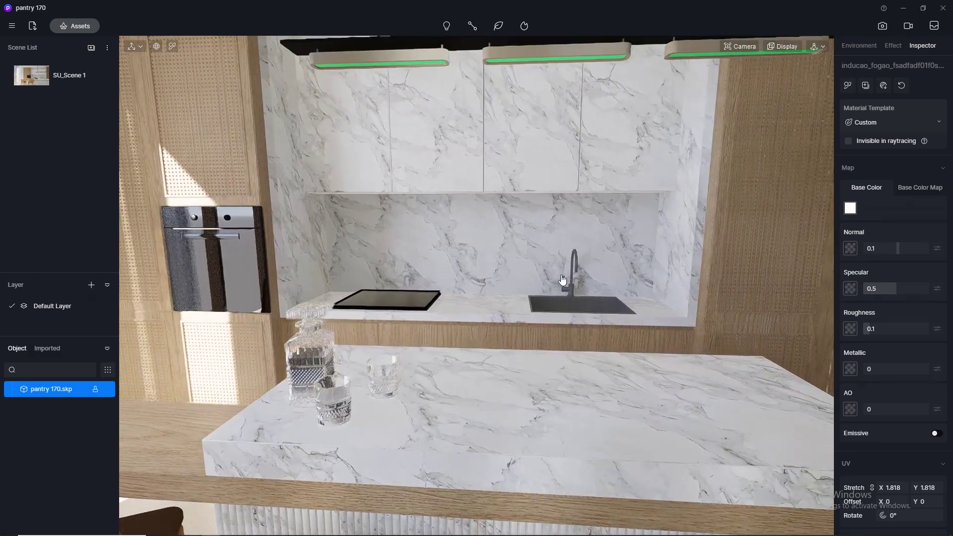
scroll(537, 290, "down", 5)
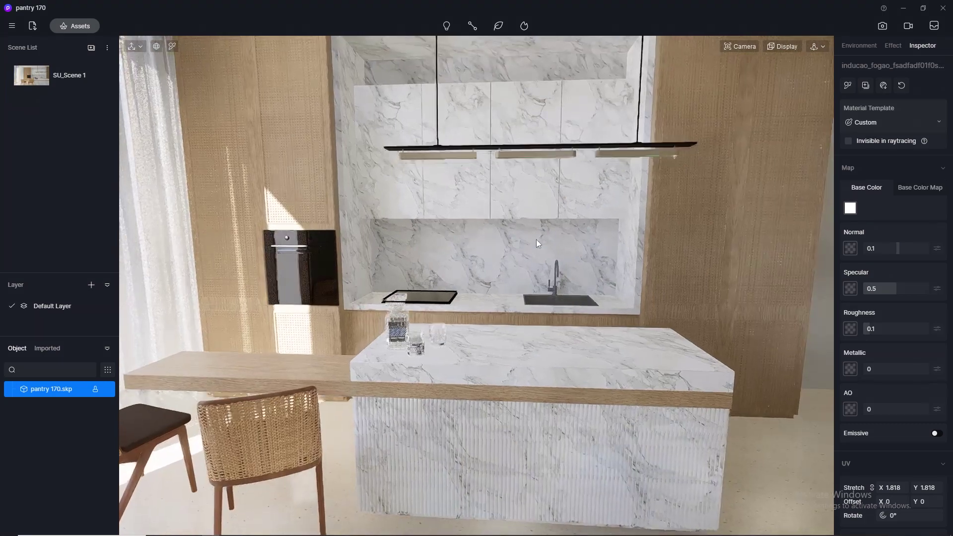
middle_click_drag(536, 240, 564, 256)
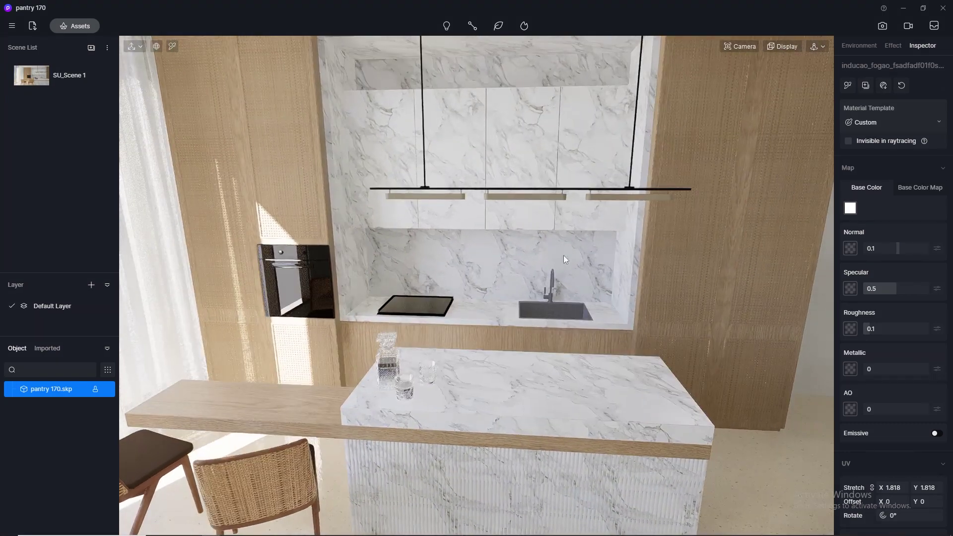
scroll(528, 179, "up", 5)
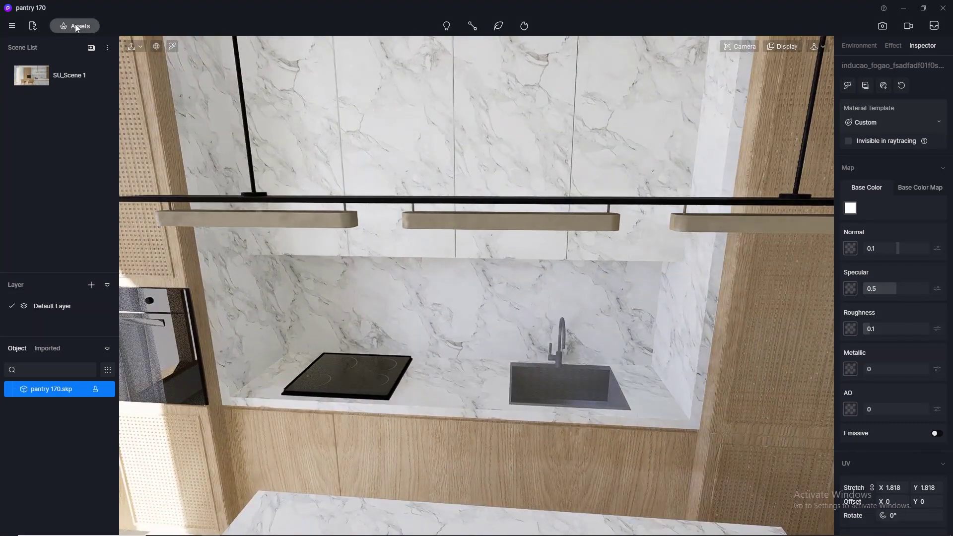
left_click(77, 28)
left_click(502, 340)
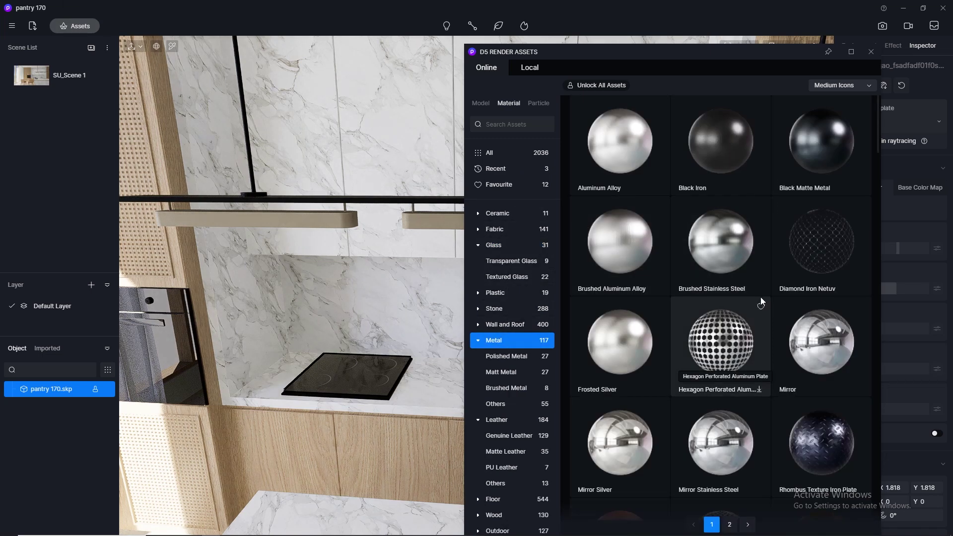
Find the Mirror Brass material among the metals and apply it to the pendant lamp shades above the island
scroll(763, 293, "down", 3)
scroll(764, 289, "down", 3)
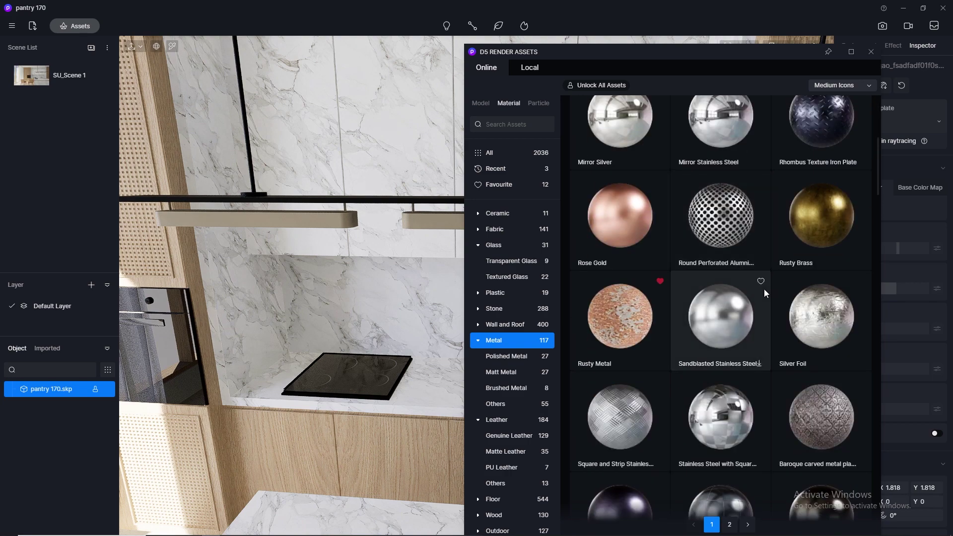
scroll(764, 290, "down", 10)
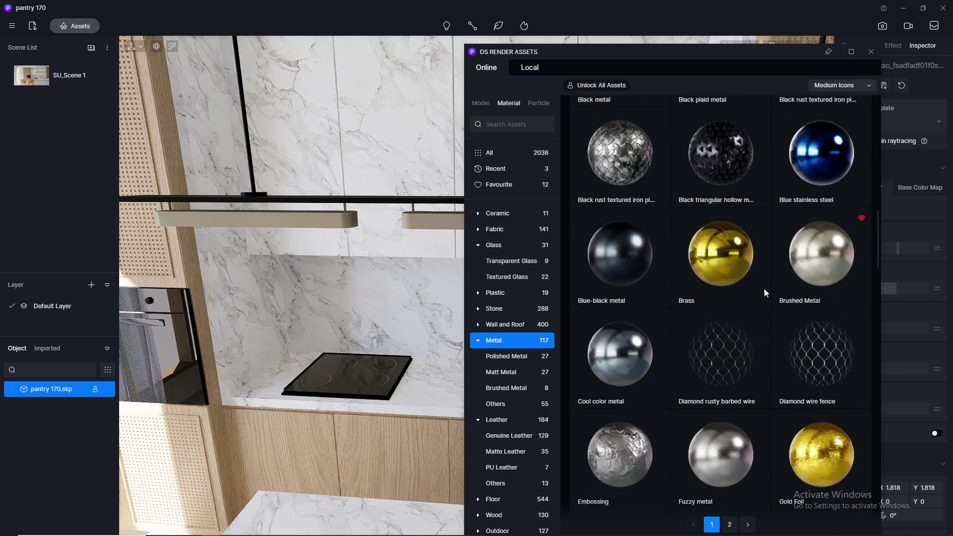
scroll(764, 288, "down", 10)
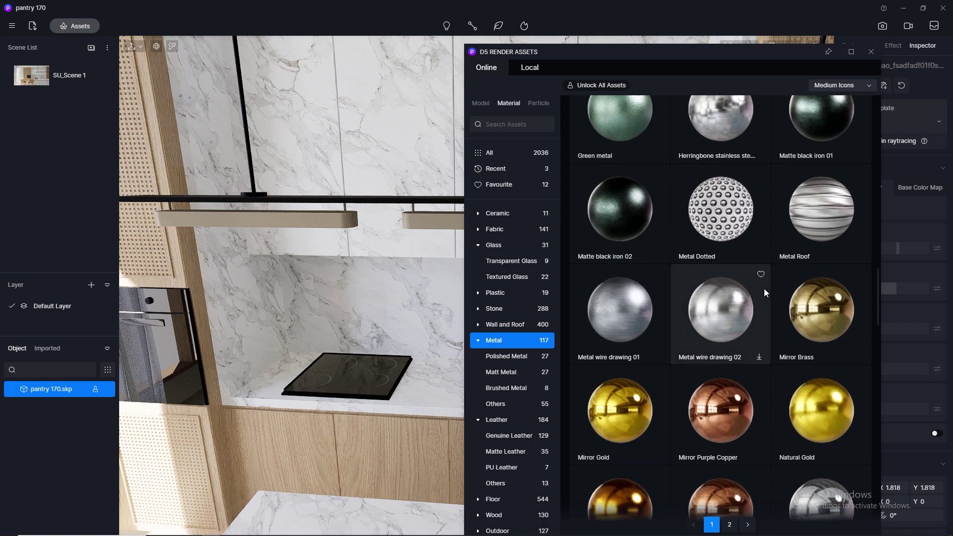
scroll(764, 288, "down", 7)
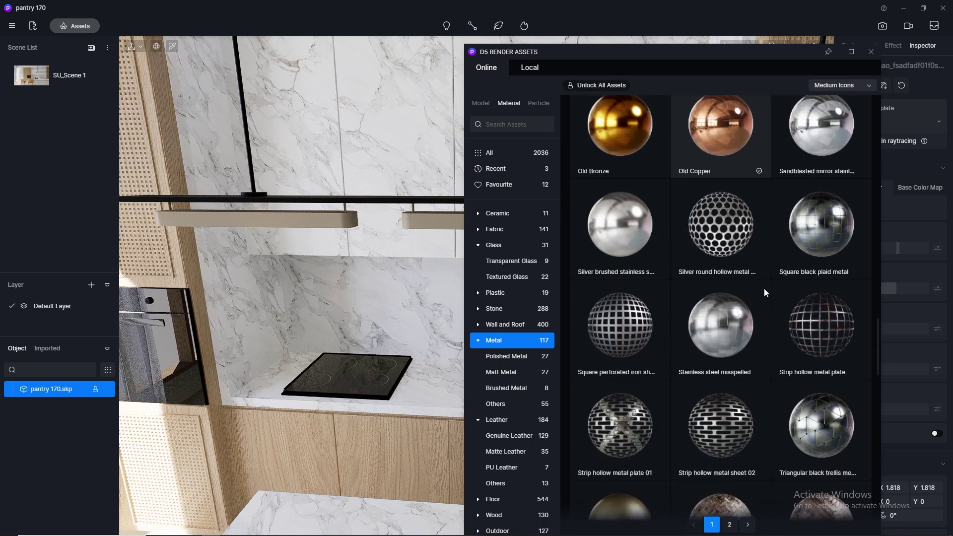
scroll(764, 287, "up", 8)
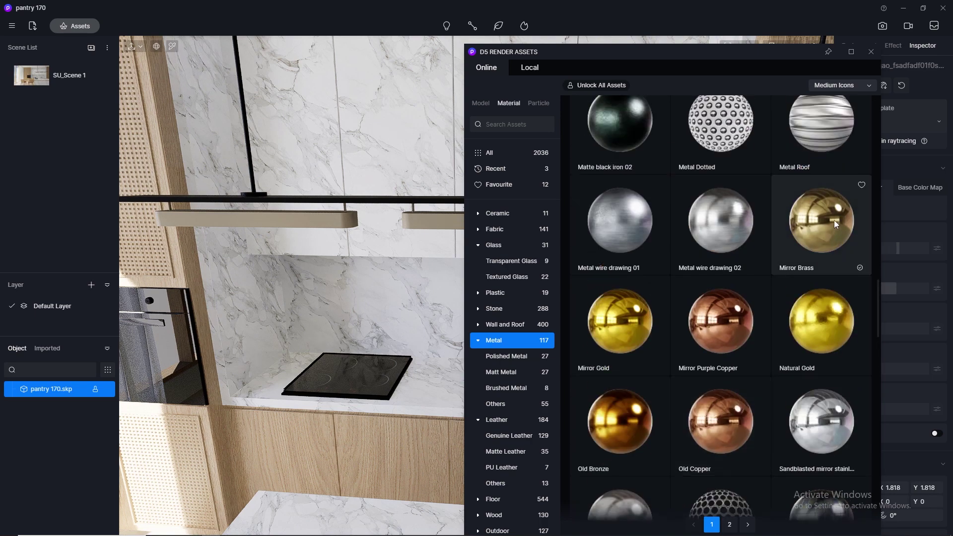
left_click_drag(834, 220, 306, 221)
Apply the Black Iron library material to the horizontal rail that carries the pendant lights
scroll(332, 112, "up", 5)
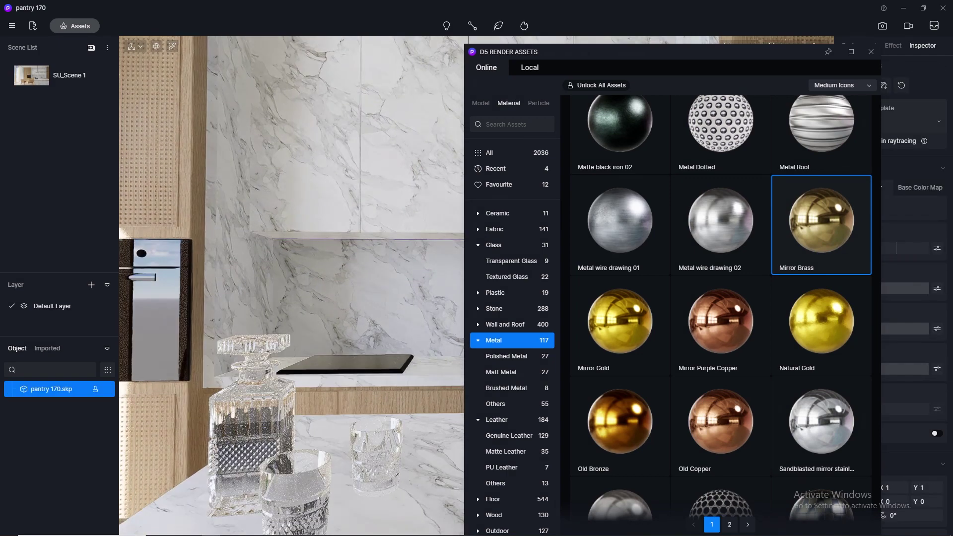
middle_click_drag(309, 226, 283, 303)
scroll(336, 302, "up", 3)
mouse_move(336, 301)
right_mouse_down()
mouse_move(368, 197)
mouse_move(318, 296)
right_mouse_up()
scroll(741, 222, "up", 2)
scroll(741, 222, "down", 8)
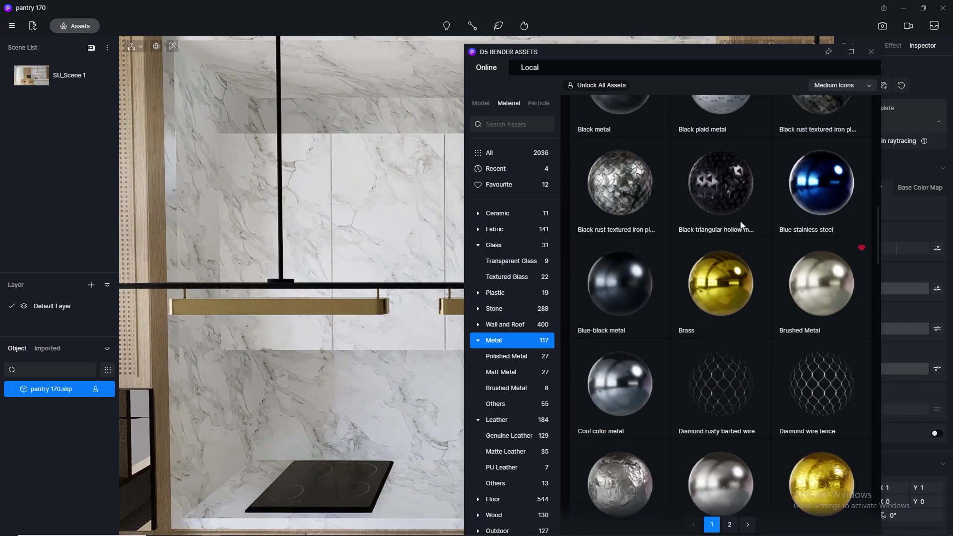
scroll(740, 221, "up", 2)
scroll(740, 222, "up", 4)
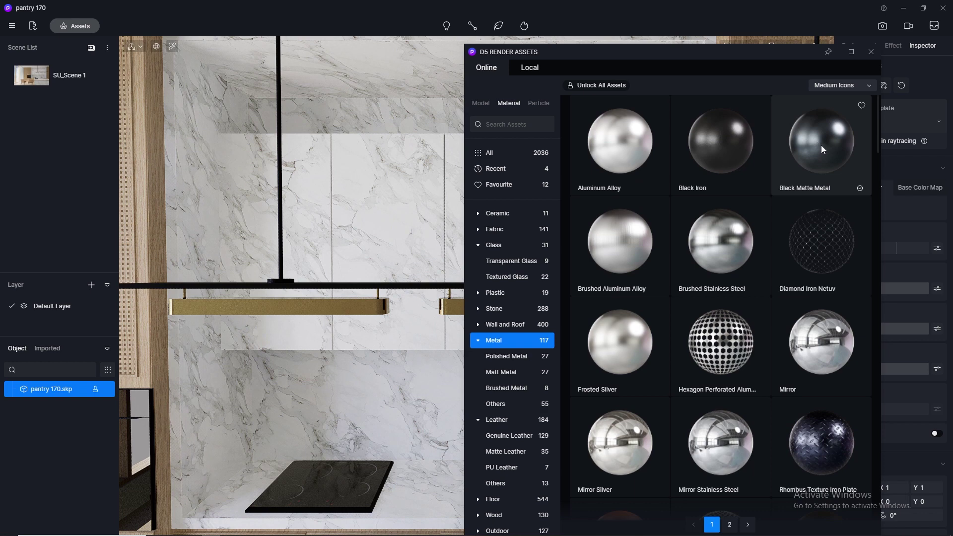
left_click(732, 150)
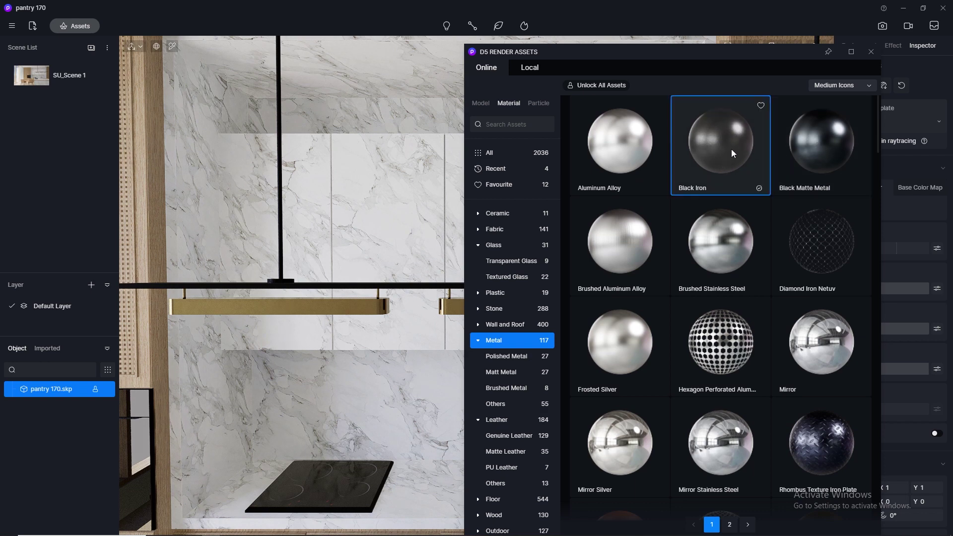
left_click_drag(731, 149, 406, 283)
right_click(410, 266)
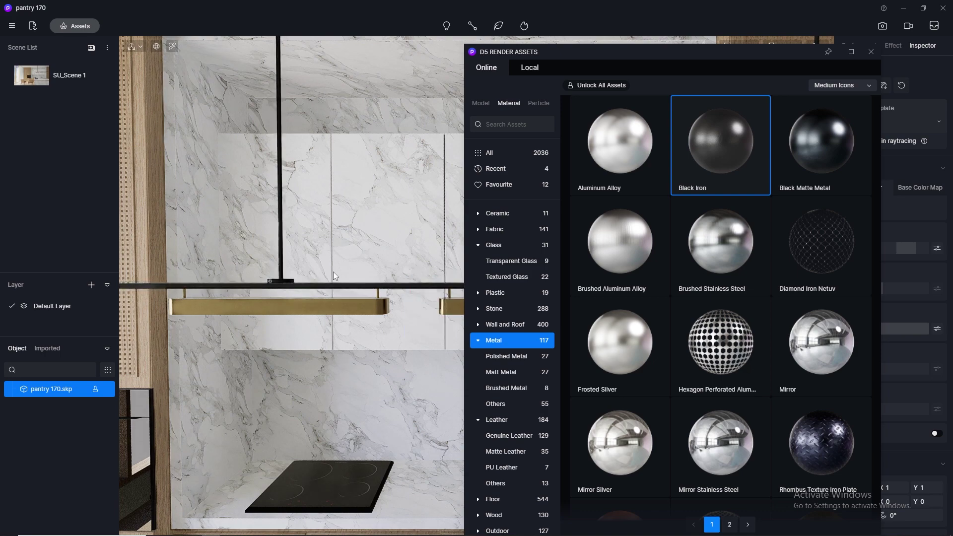
Apply the Black Iron library material to the sink and faucet, and close the asset library
middle_click_drag(332, 272, 318, 365)
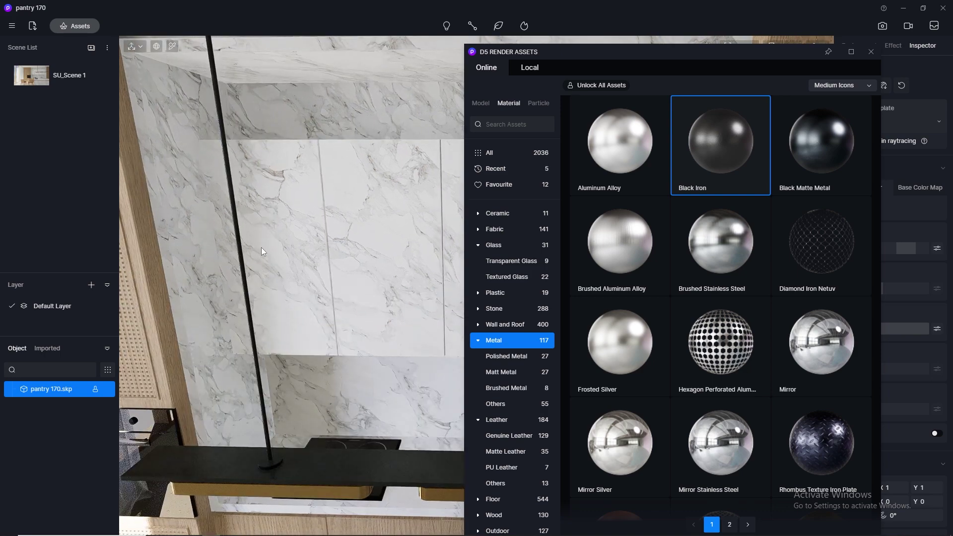
middle_click_drag(263, 252, 313, 189)
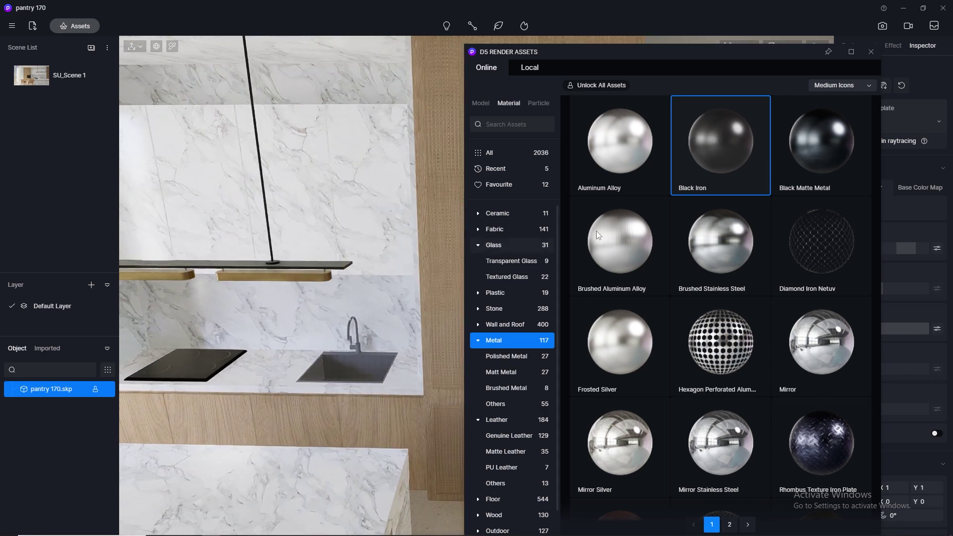
left_click(724, 159)
left_click(368, 373)
right_click(368, 342)
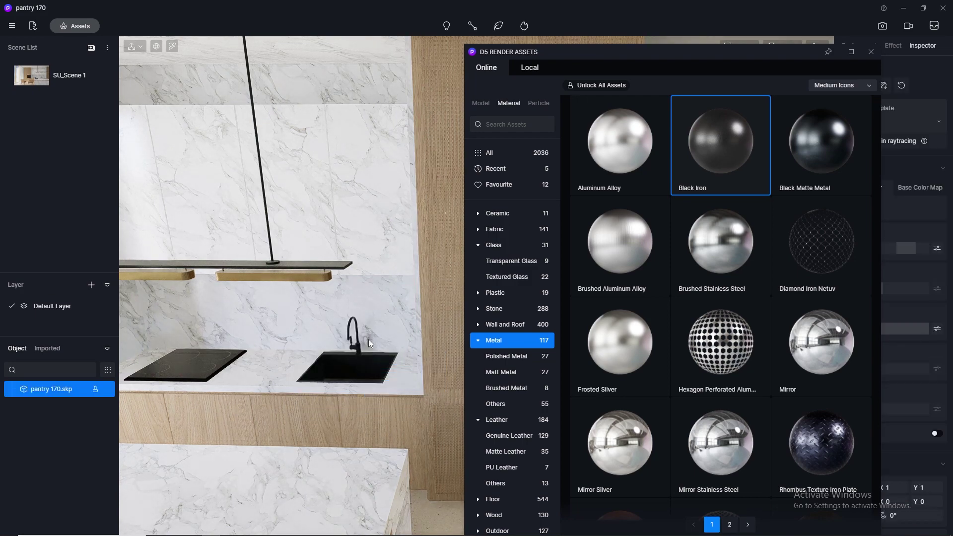
scroll(350, 364, "up", 5)
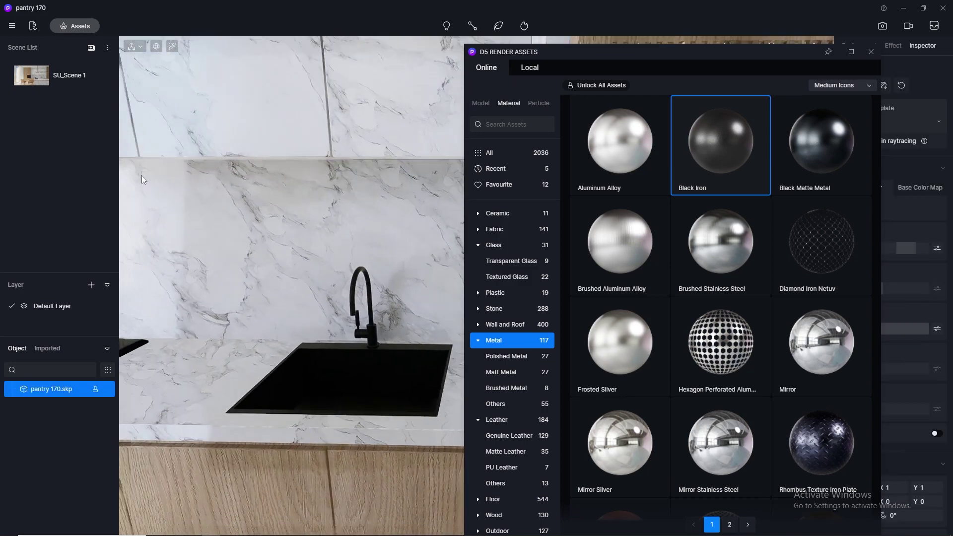
scroll(144, 180, "down", 2)
left_click(870, 57)
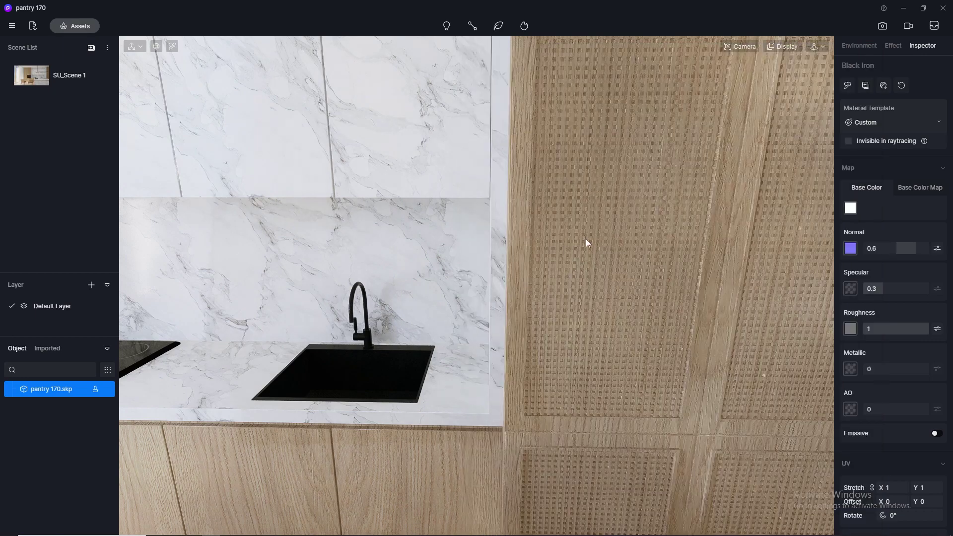
Examine the built-in oven front and the purple strip beneath the upper cabinets up close
scroll(590, 236, "down", 5)
middle_click_drag(256, 332, 516, 347)
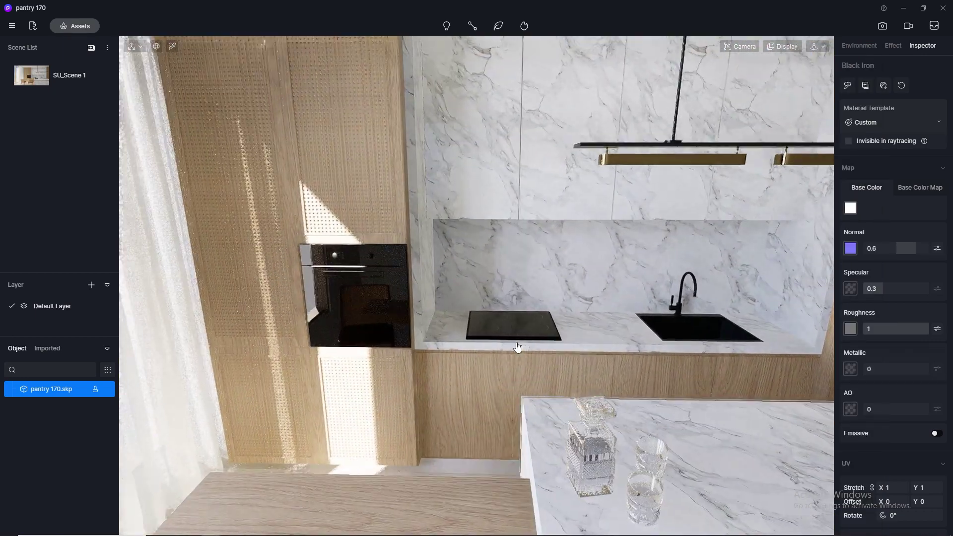
scroll(415, 313, "up", 6)
scroll(272, 176, "down", 3)
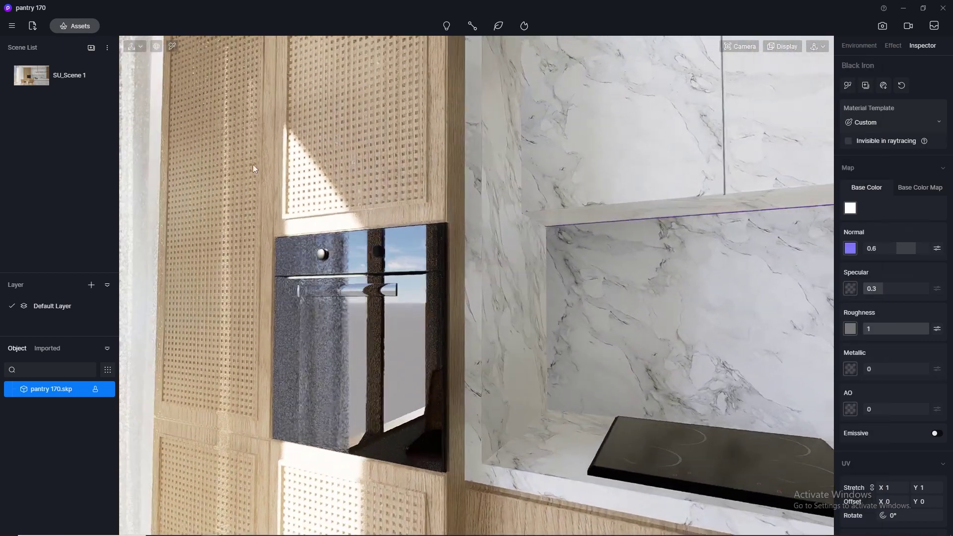
scroll(323, 259, "up", 5)
right_click_drag(631, 336, 377, 270)
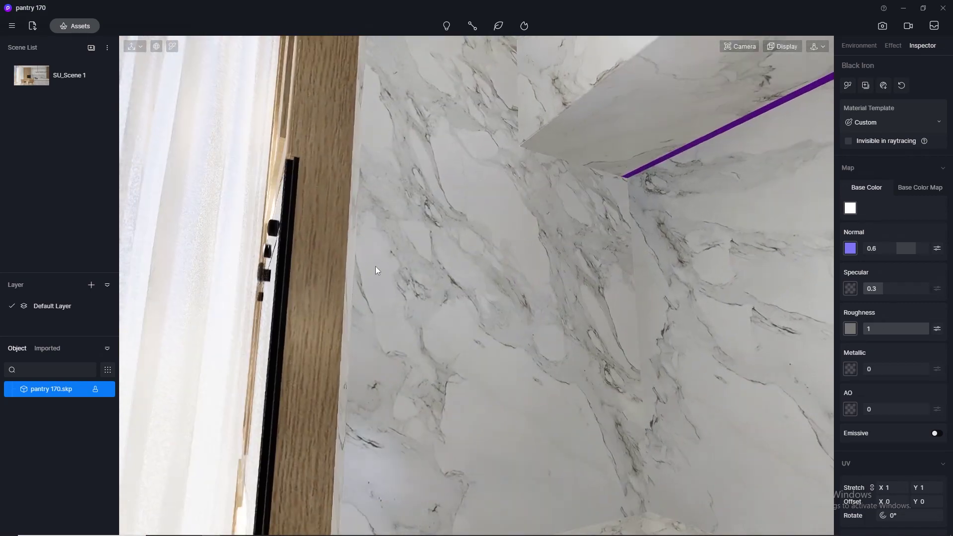
key("i")
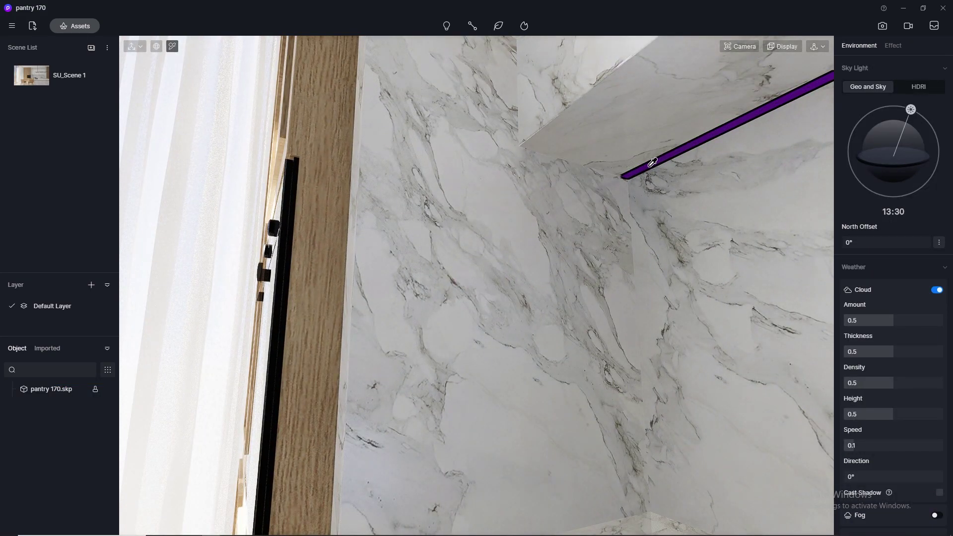
Restore the saved SU_Scene 1 camera view and enter image rendering mode
left_click(34, 77)
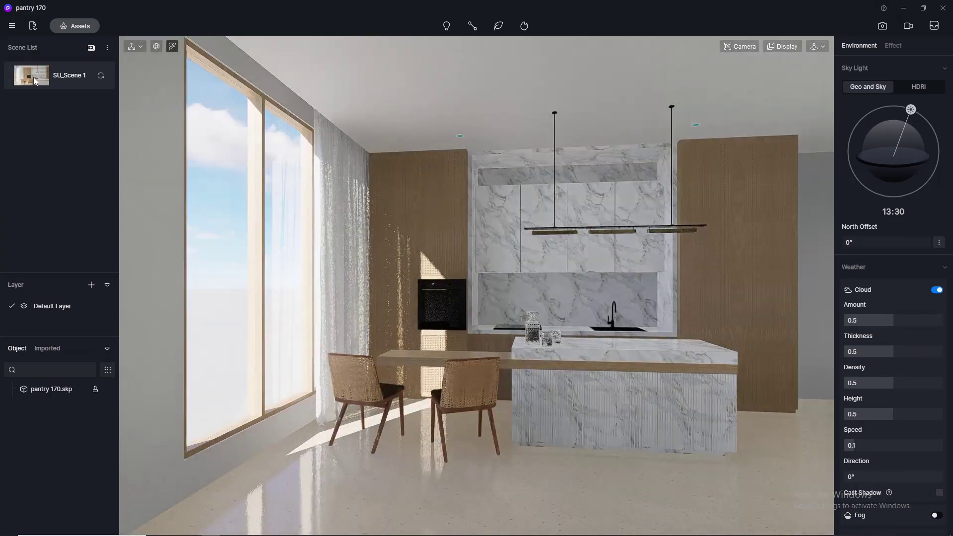
left_click(882, 26)
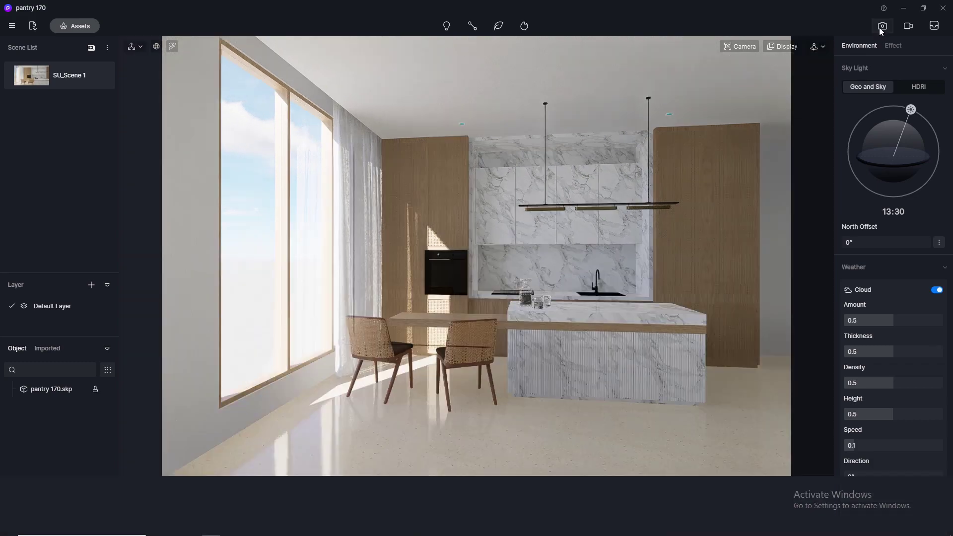
Switch the sky light to HDRI and choose the custom HDR_029_Sky_Cloudy_Ref map as the environment
left_click(919, 88)
left_click(918, 109)
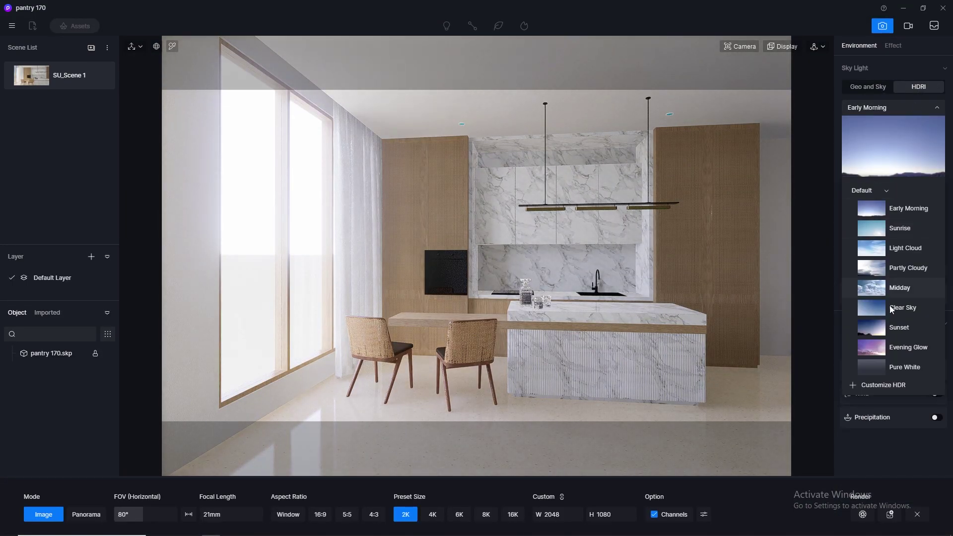
left_click(872, 191)
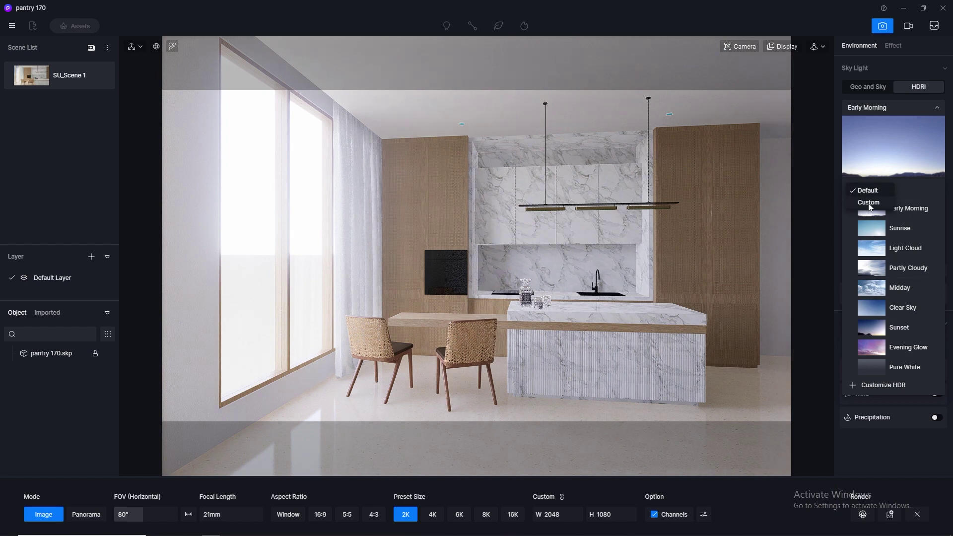
left_click(876, 204)
left_click(874, 208)
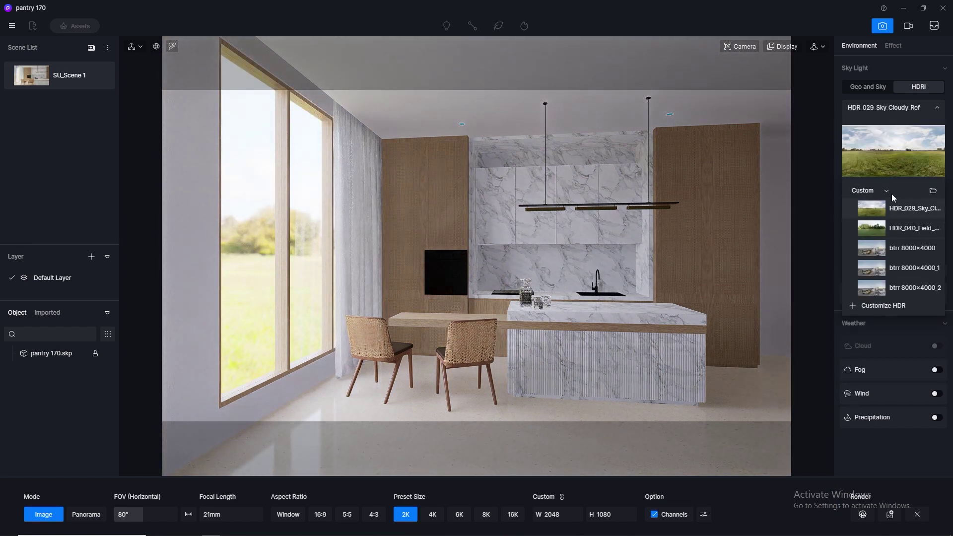
left_click(938, 109)
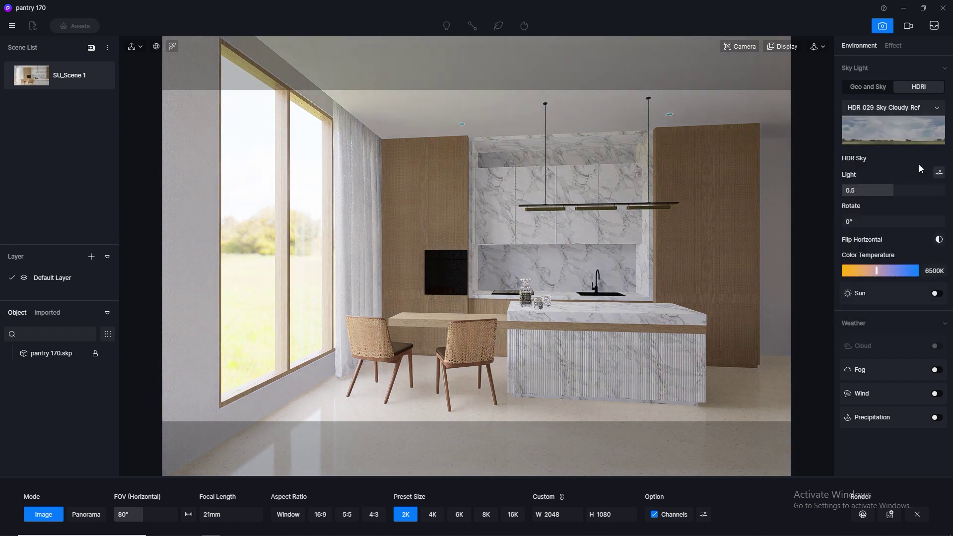
Split the HDR sky light into separate skylight and background values and set the background to 0.1
left_click(939, 173)
double_click(893, 241)
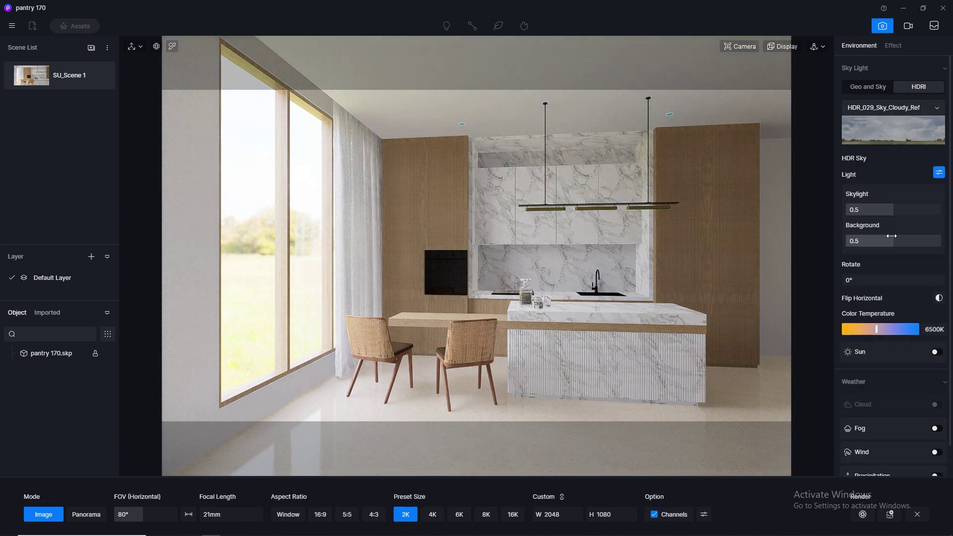
type("0.1")
key("Return")
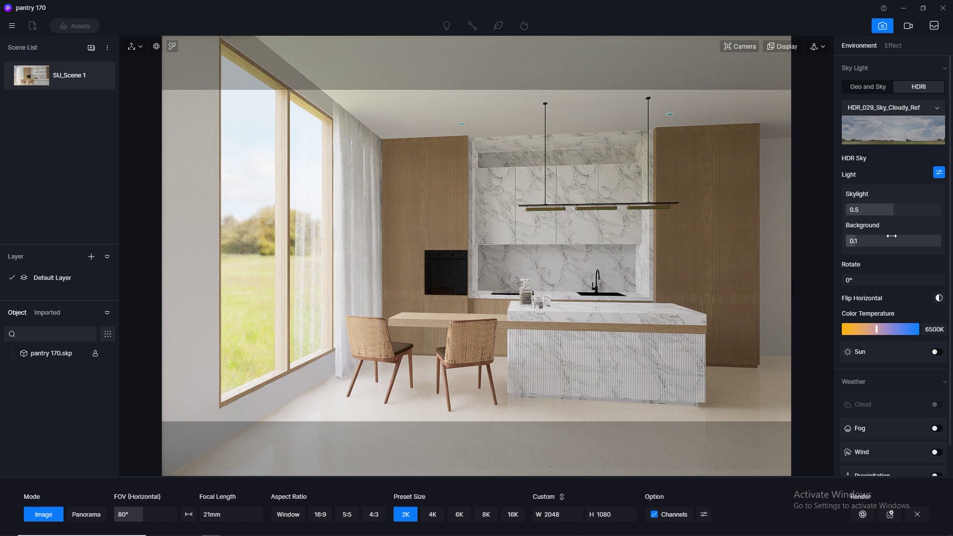
Adjust the HDRI skylight brightness, trying 0.1 and settling on 0.3
double_click(885, 211)
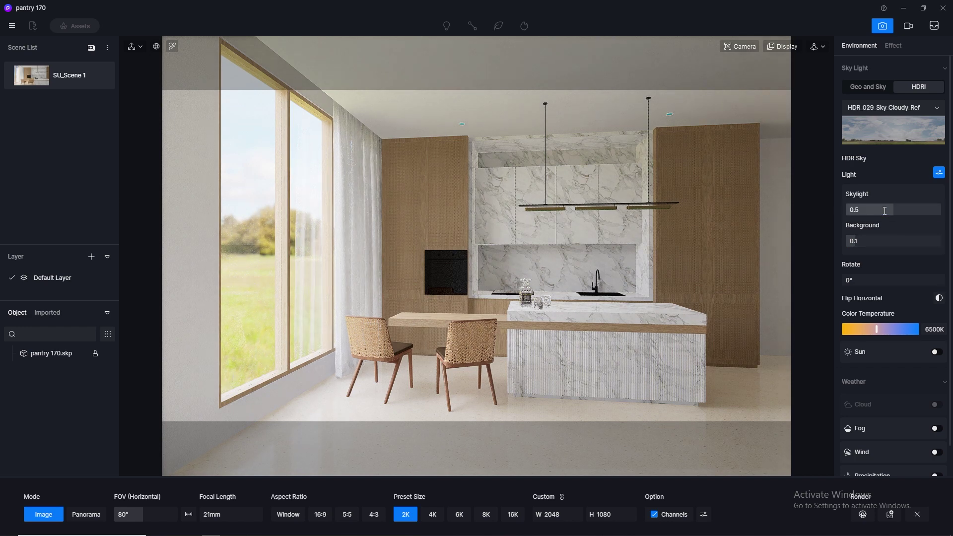
type("0.1")
key("Return")
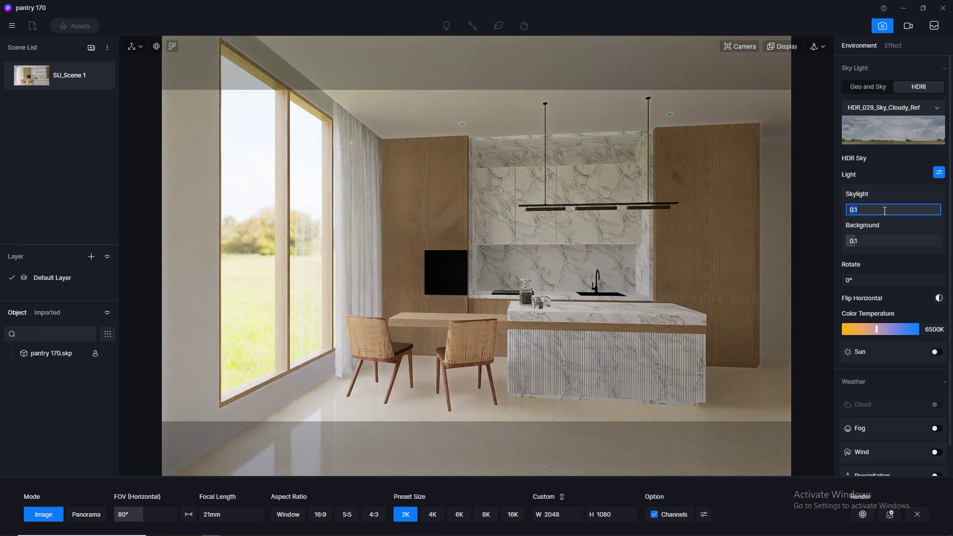
left_click(886, 210)
type("0.3")
key("Return")
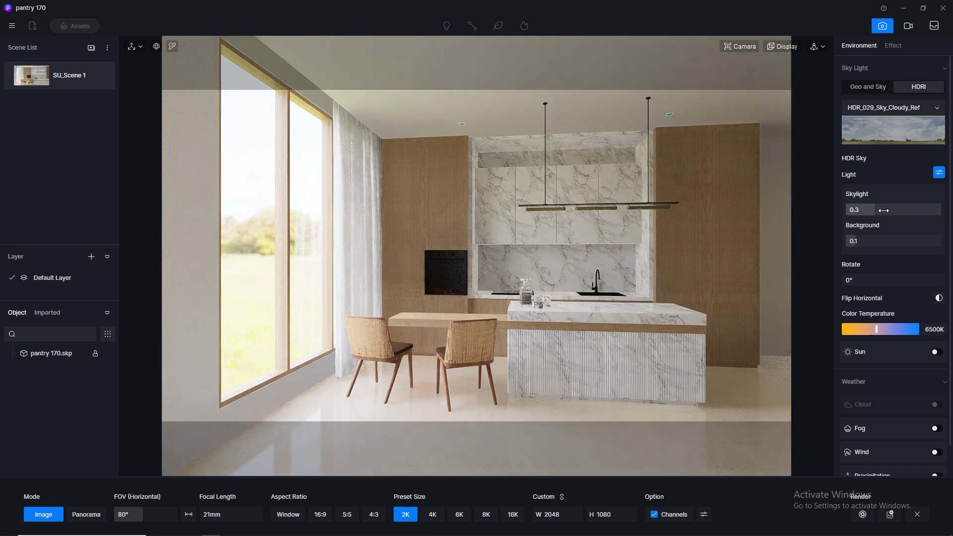
Set the HDRI background brightness to 0.05
left_click(881, 239)
type("0.0")
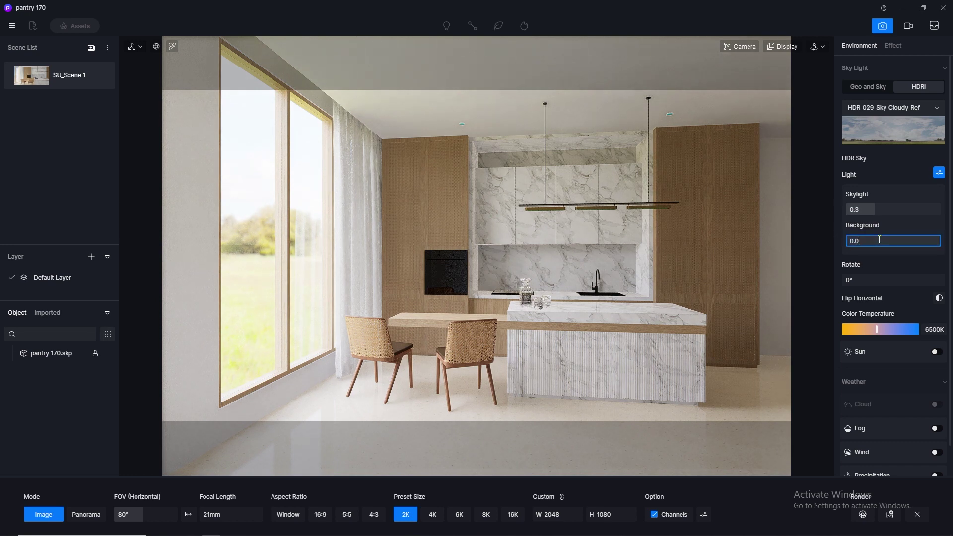
type("5")
key("Return")
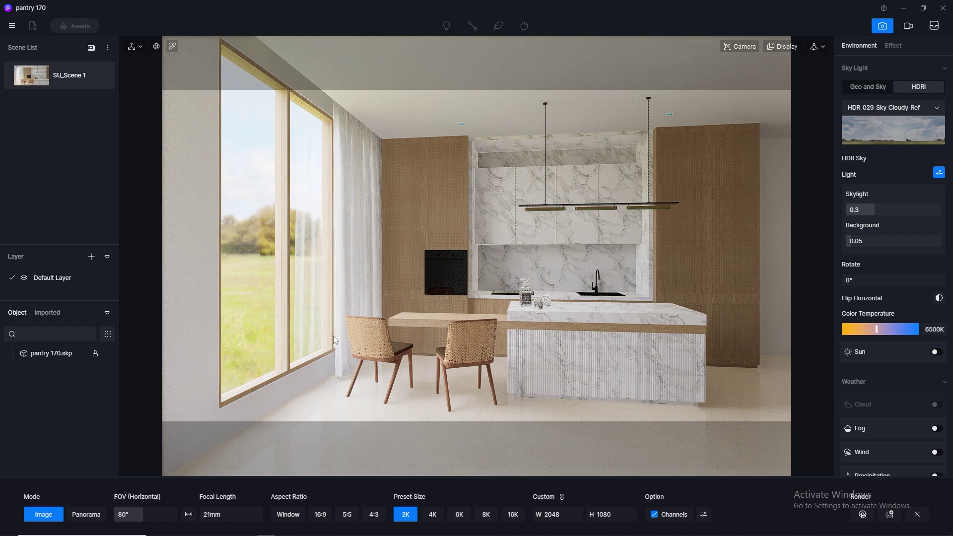
Turn on the sun with a custom direction, at an altitude of 38.2 and an azimuth of 285.7
left_click(936, 352)
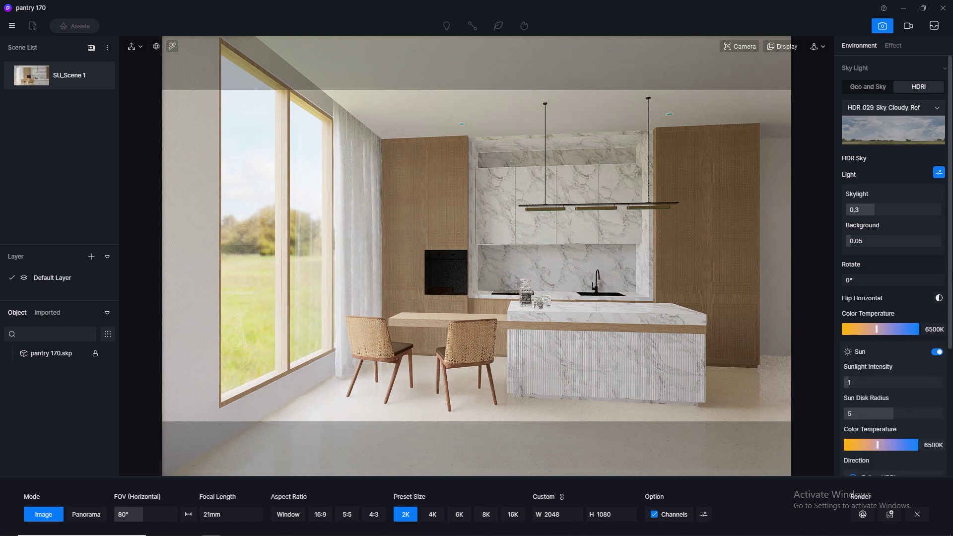
scroll(942, 354, "down", 2)
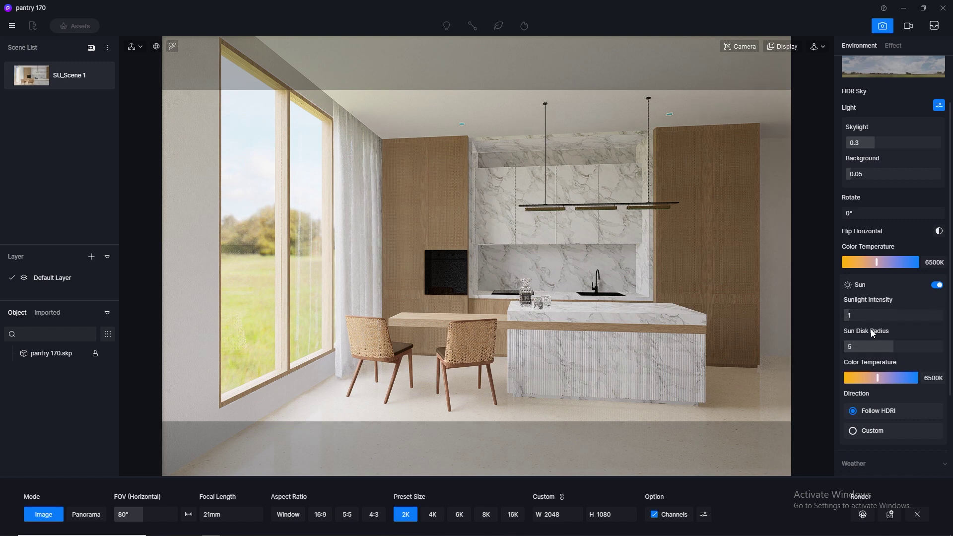
left_click(852, 432)
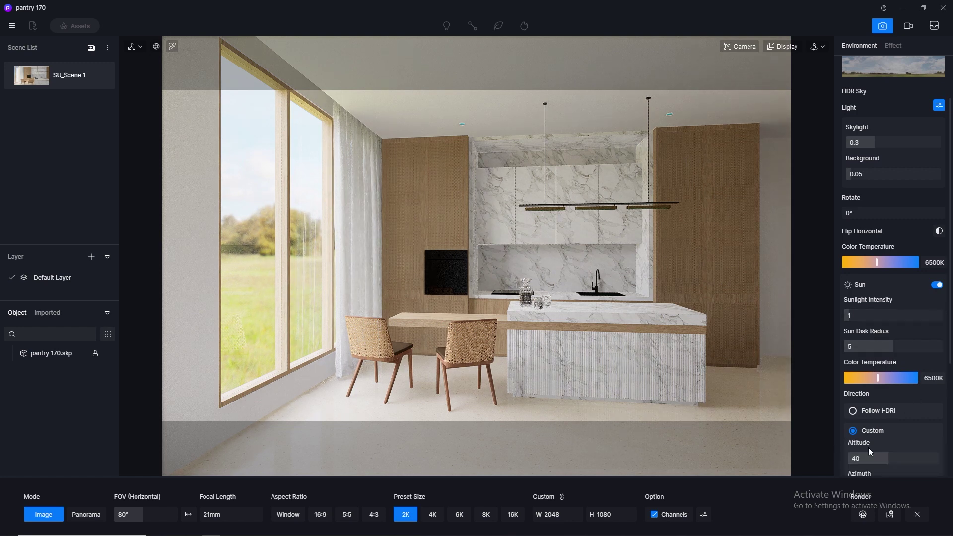
left_click_drag(876, 456, 920, 434)
scroll(870, 457, "down", 2)
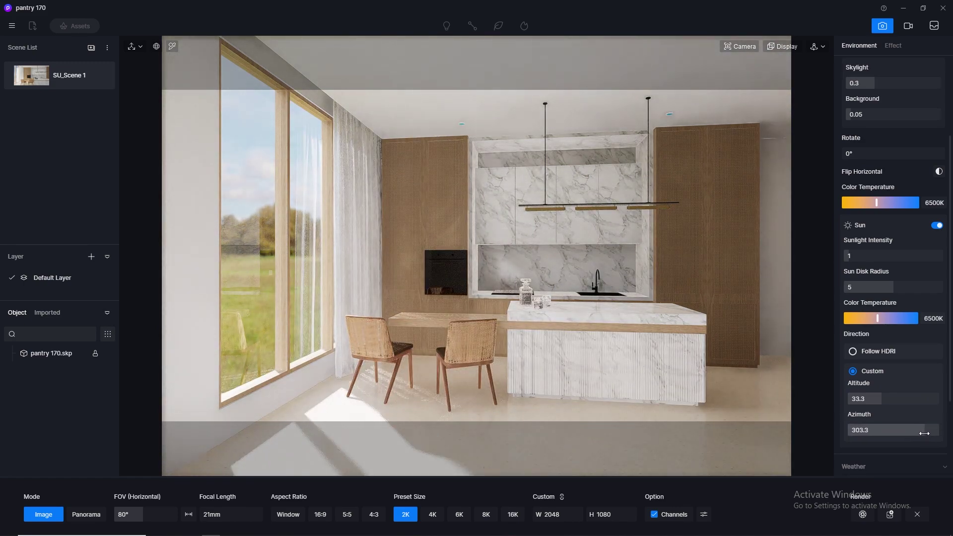
left_click_drag(885, 404, 921, 429)
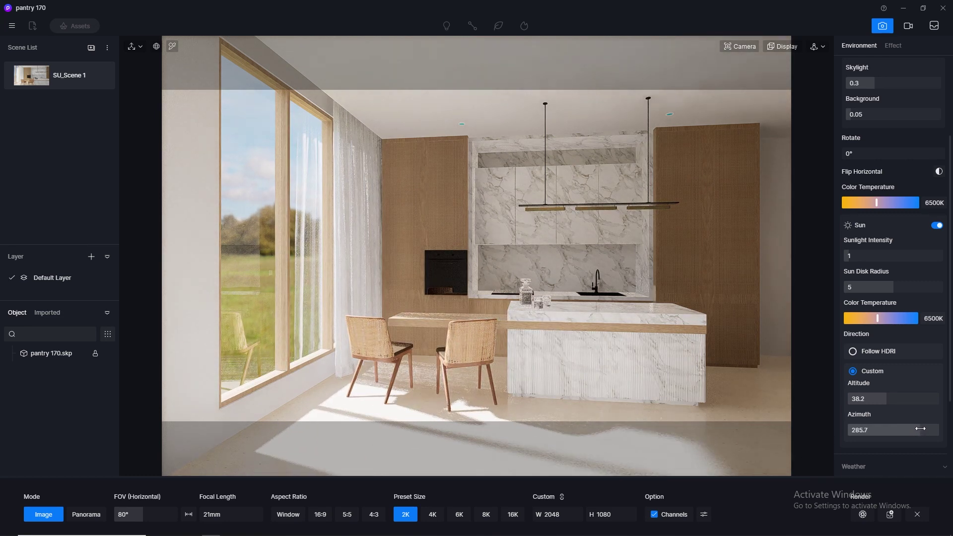
Try sunlight intensities of 0.1, 0.01, 0.03 and 0.02 to compare the sun patch on the floor
left_click(863, 257)
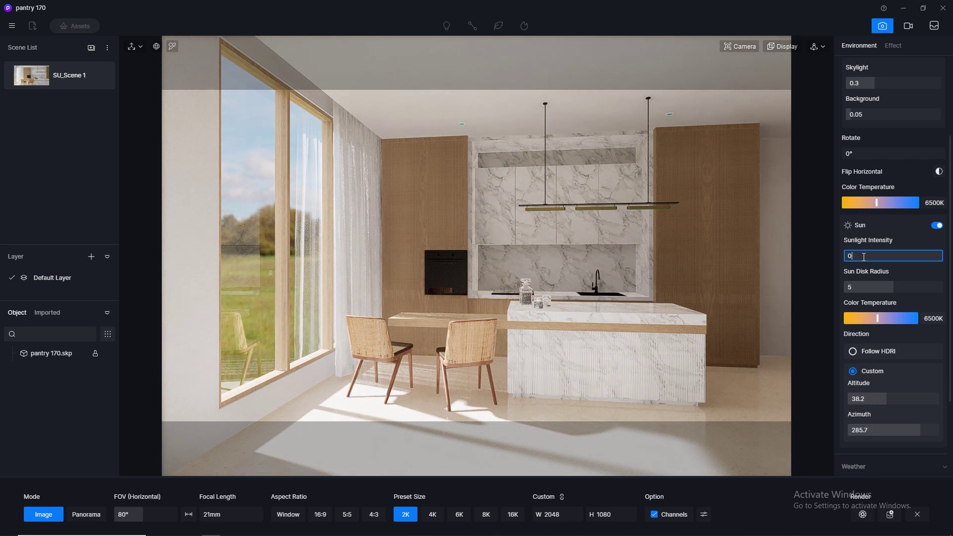
type("0.1")
key("Return")
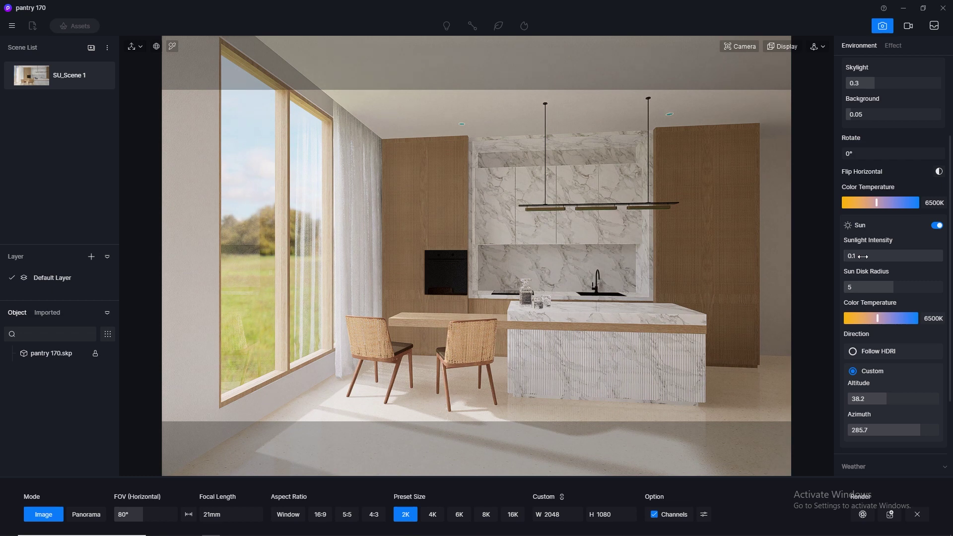
left_click(863, 257)
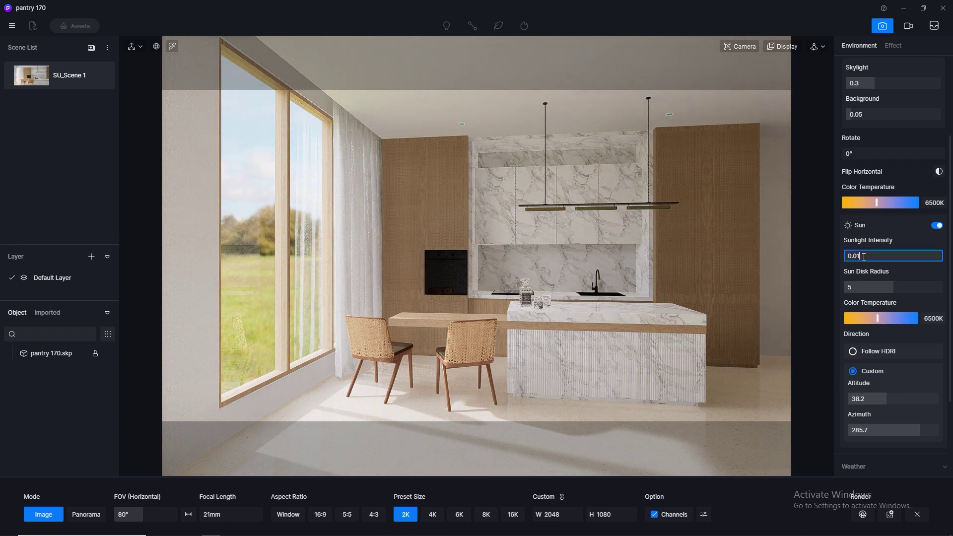
key("Return")
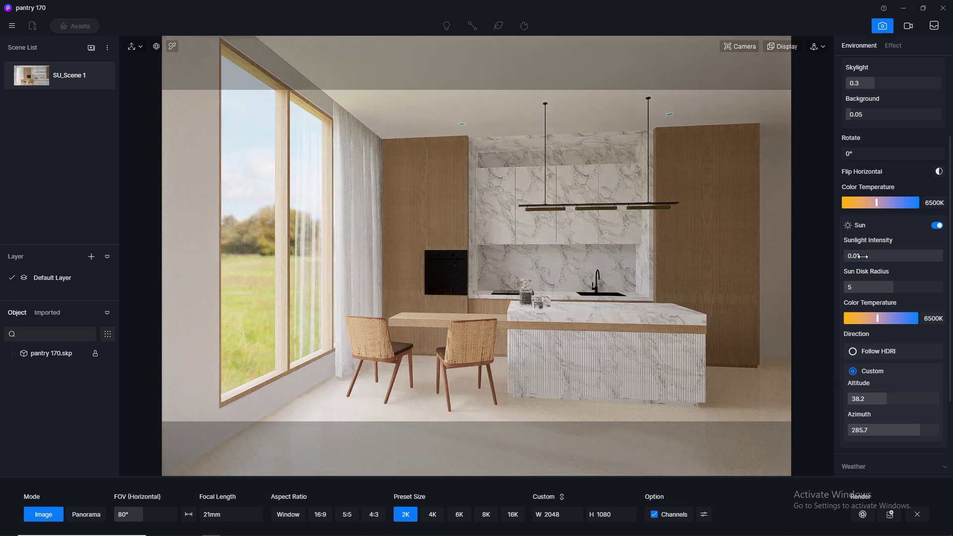
left_click(863, 257)
type("0.0")
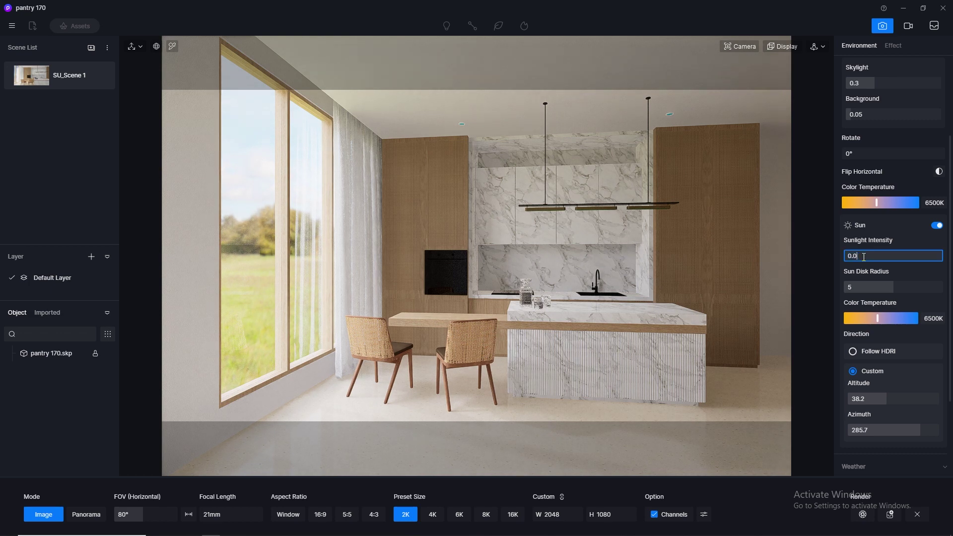
key("Return")
left_click(864, 257)
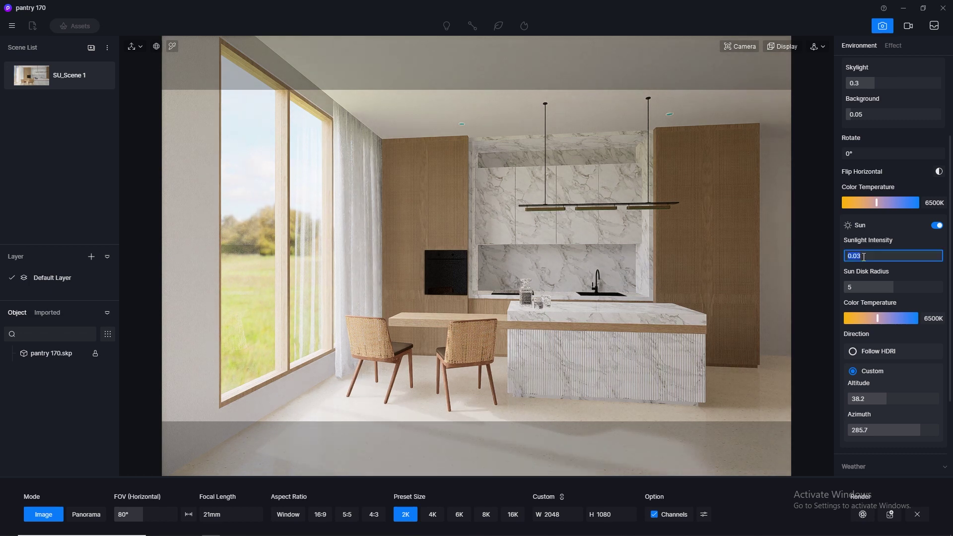
type("0.02")
key("Return")
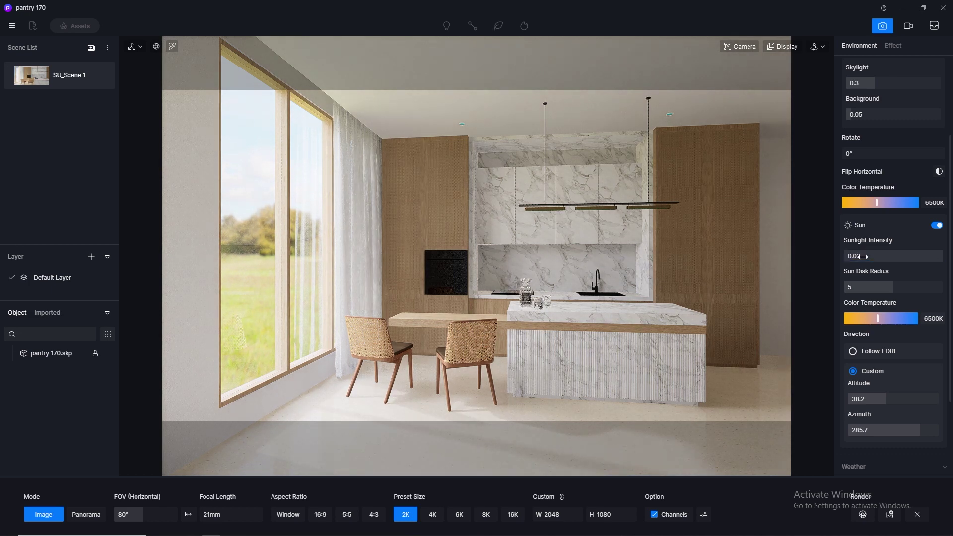
Set the sunlight intensity to 0.03 and update the saved SU_Scene 1 scene
left_click(863, 257)
type("0.03")
key("Return")
left_click(102, 76)
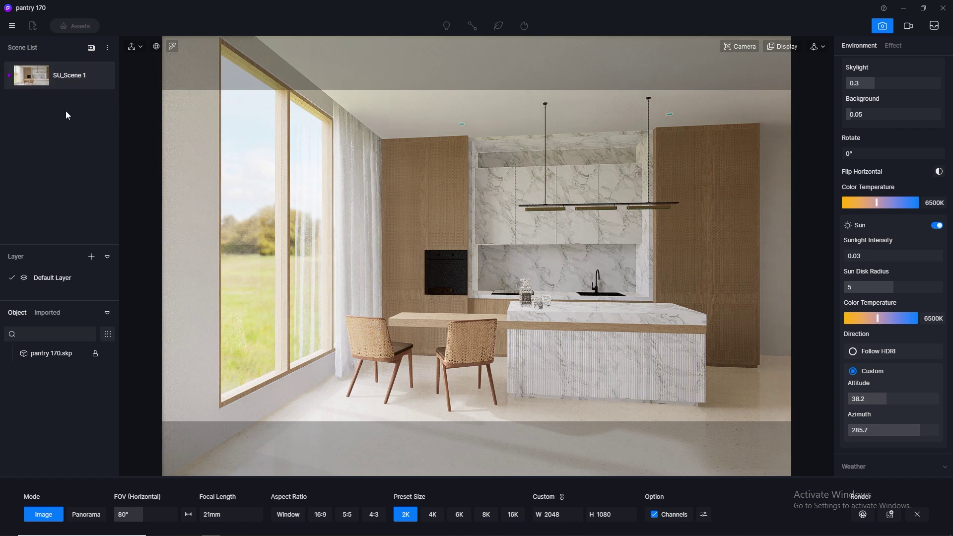
Leave image rendering mode and make the ceiling downlight material emissive with an intensity of 10
left_click(878, 30)
scroll(472, 132, "up", 6)
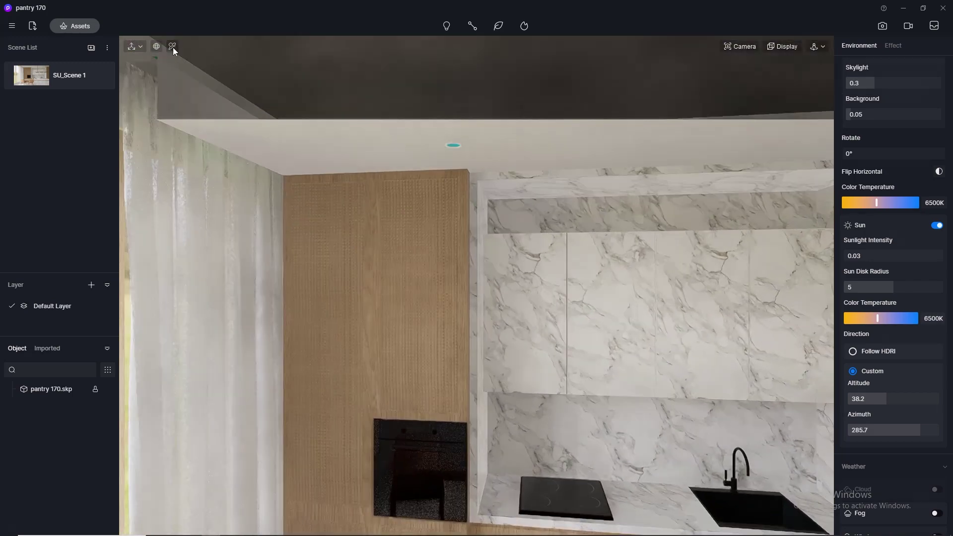
left_click(173, 46)
scroll(453, 149, "up", 3)
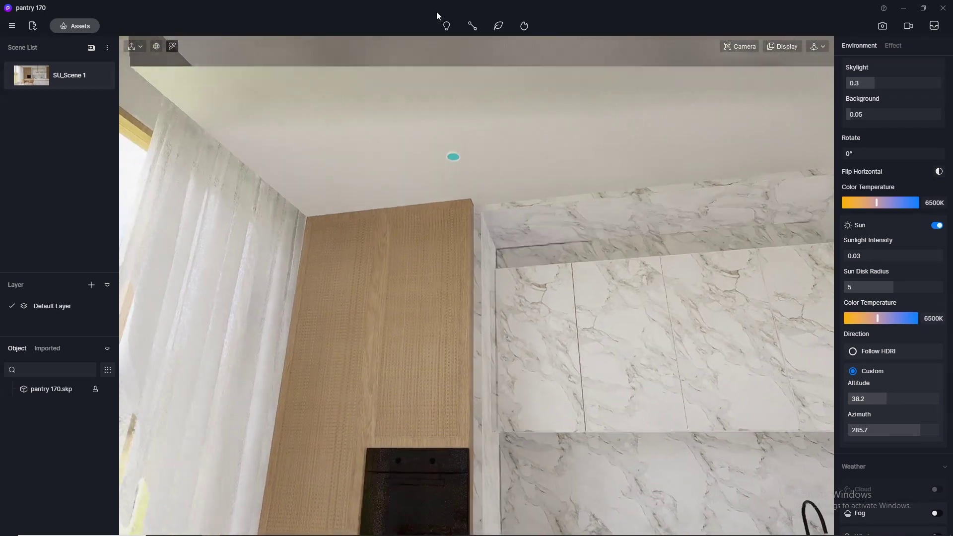
left_click(453, 155)
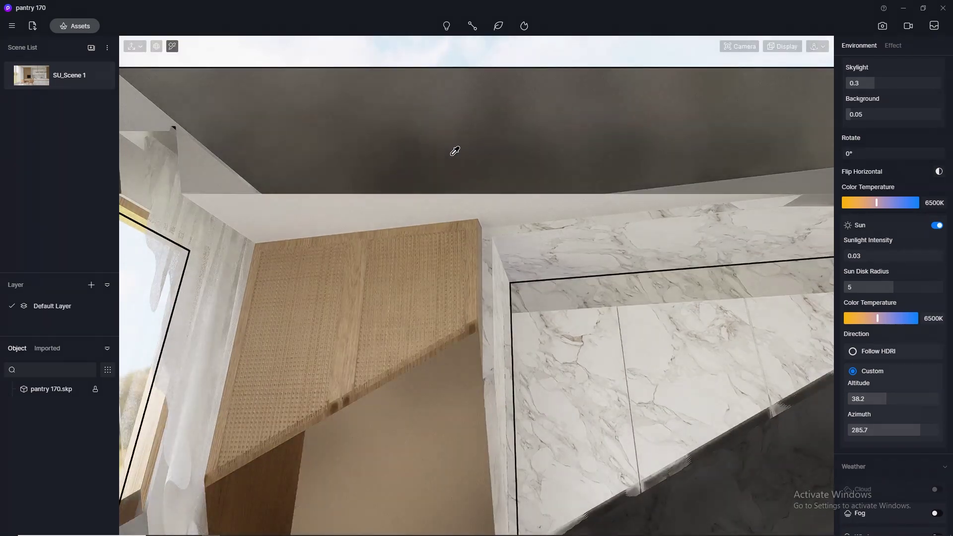
scroll(451, 156, "down", 3)
left_click(452, 155)
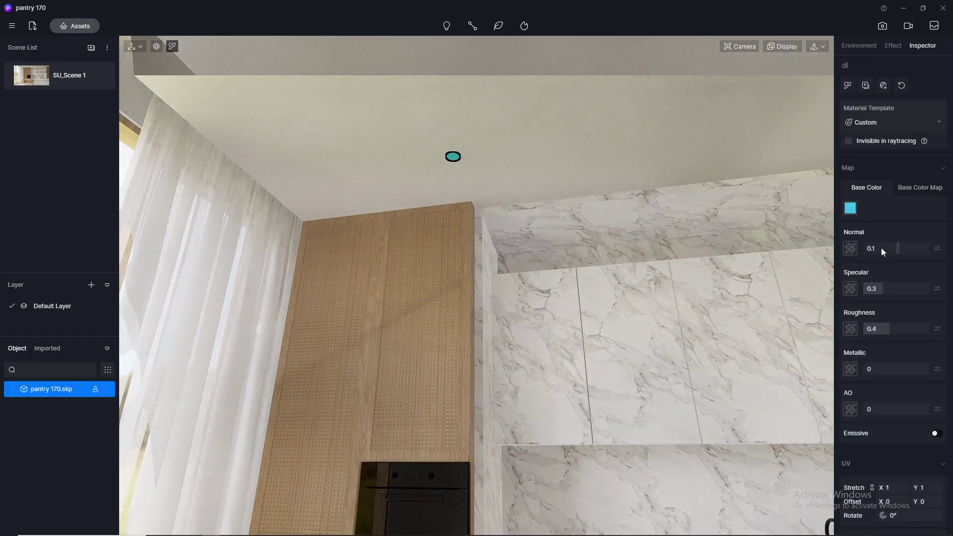
left_click(937, 434)
left_click(898, 462)
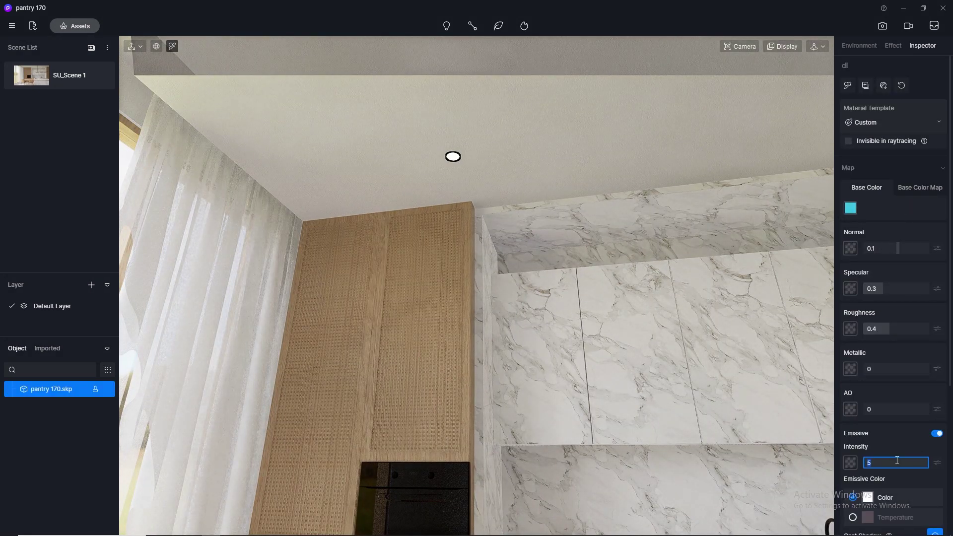
type("10")
key("Return")
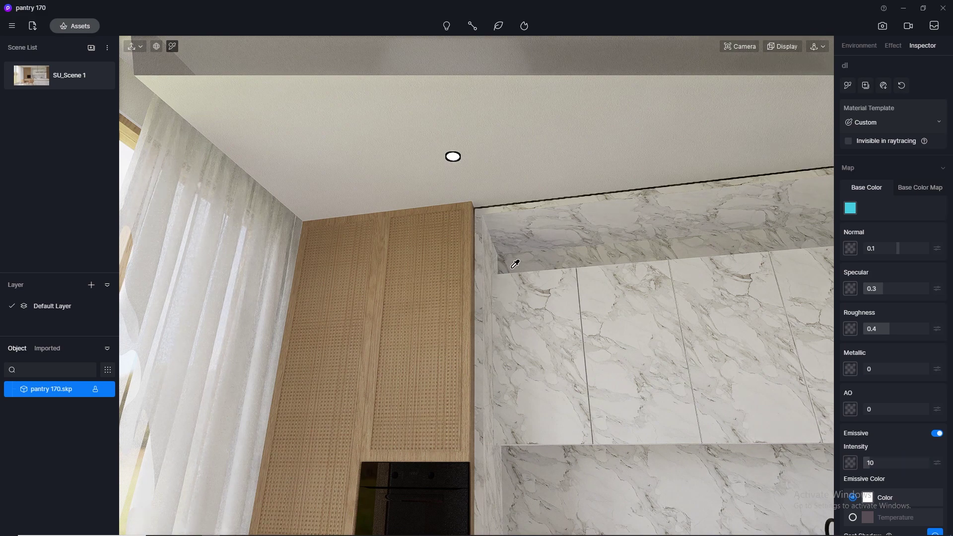
Turn on the emissive property for the green light material under the hanging pendant lamp
scroll(572, 261, "down", 4)
middle_click_drag(571, 261, 571, 183)
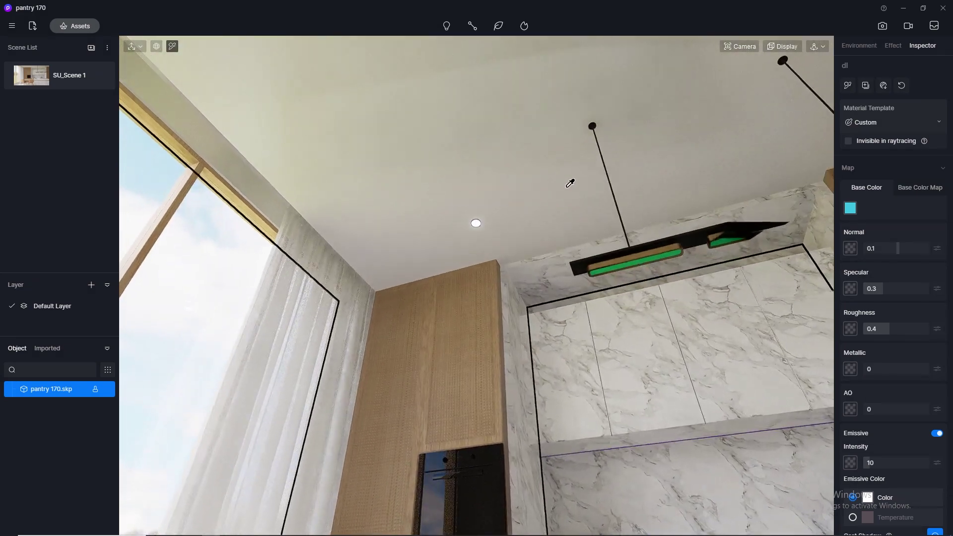
left_click(611, 267)
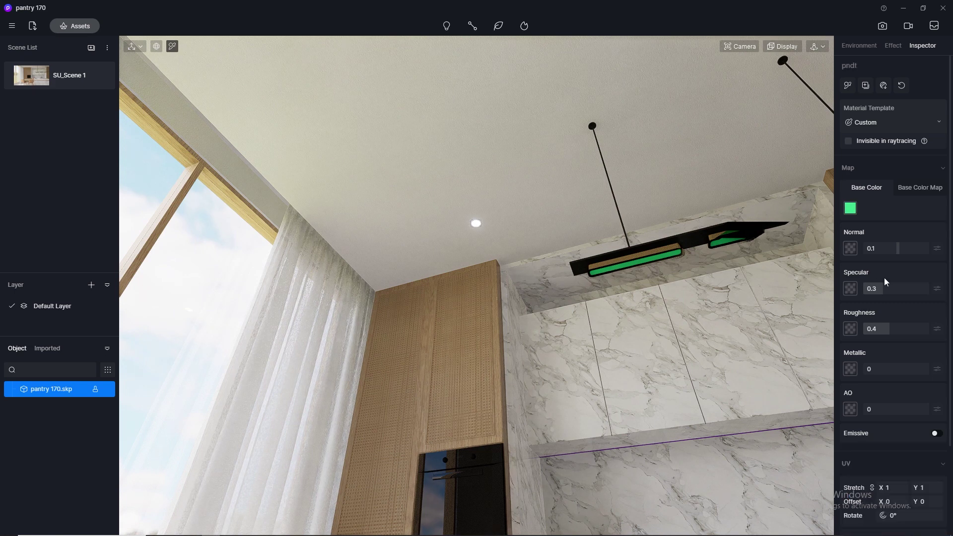
left_click(939, 434)
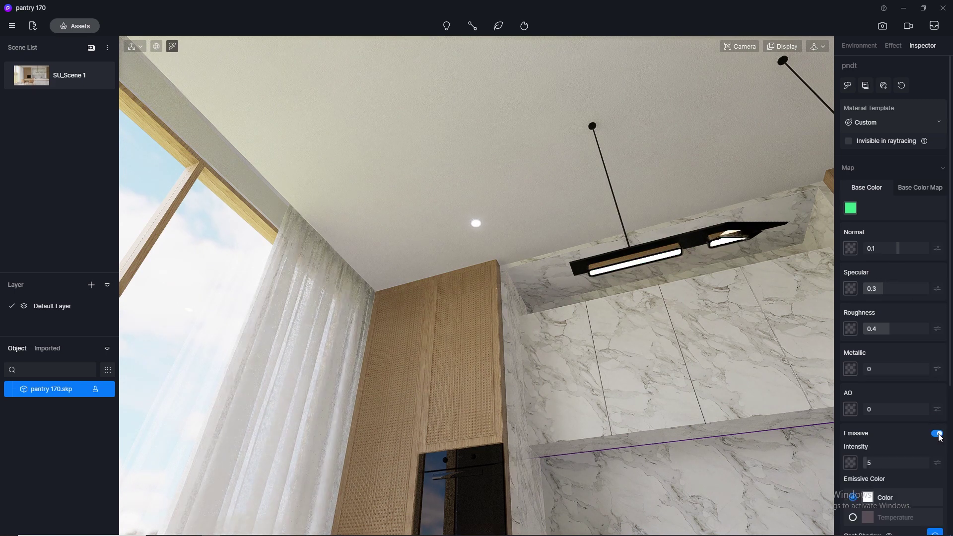
Try a 3500 K colour temperature for the pendant light's emission and switch back to the plain emissive colour
left_click(933, 531)
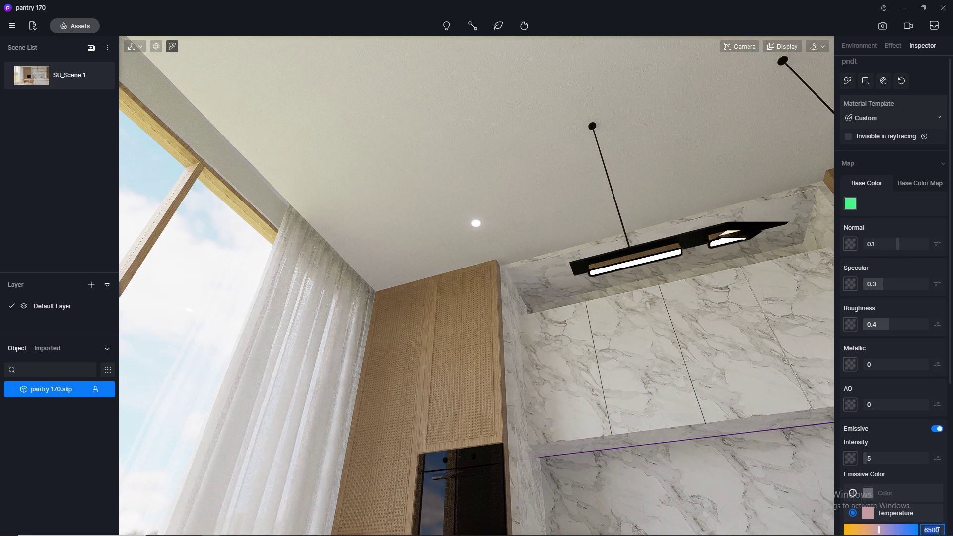
type("3")
key("Return")
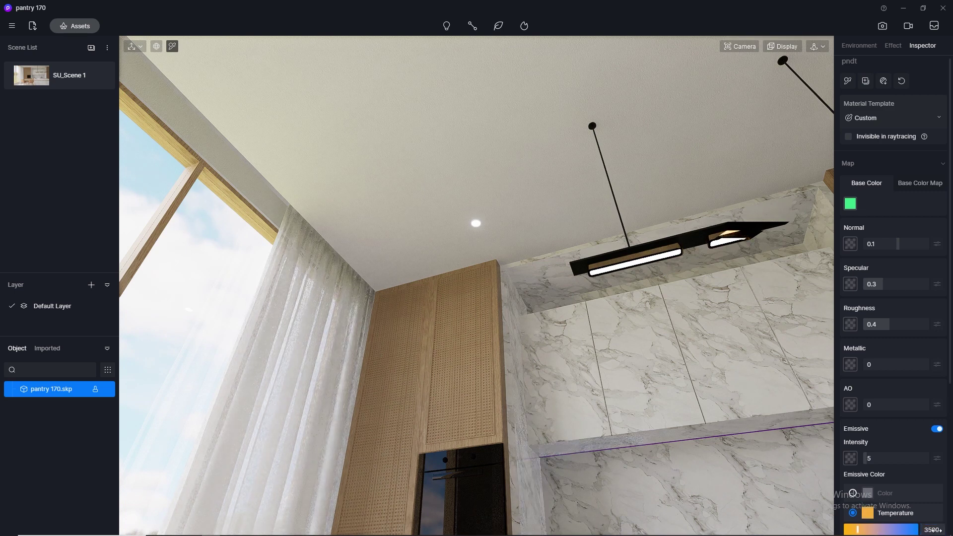
left_click(937, 528)
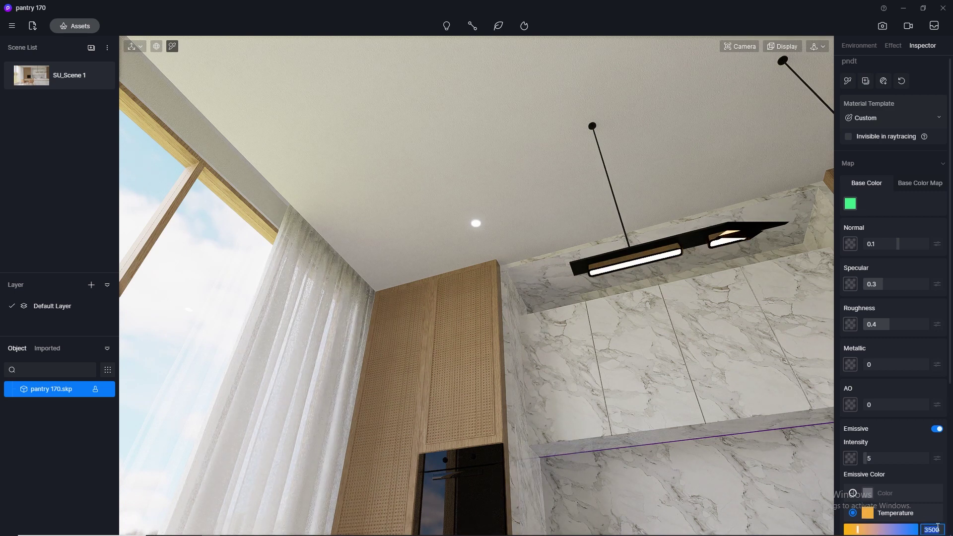
left_click(853, 493)
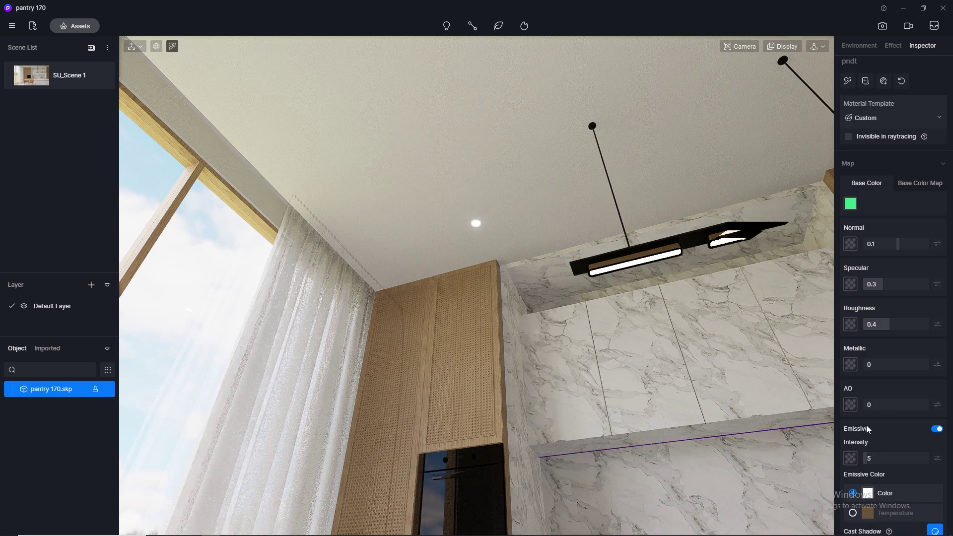
Set the pendant light material's emissive intensity to 10
left_click(905, 460)
type("10")
key("Return")
Set the camera's clipping value to 0 so the view of the upper cabinets and pendant lamp is not cut
right_click_drag(602, 320, 381, 322)
scroll(381, 322, "down", 3)
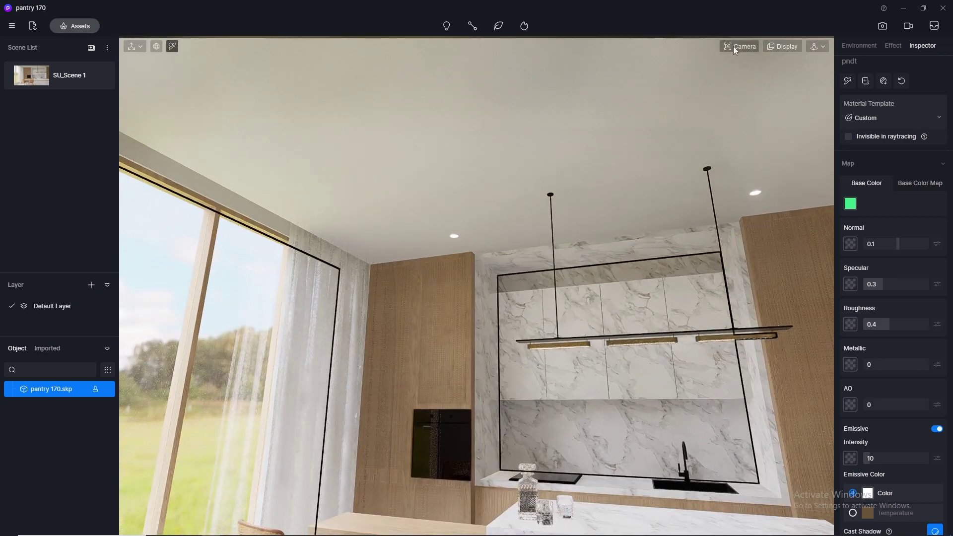
scroll(526, 419, "up", 3)
scroll(527, 418, "up", 5)
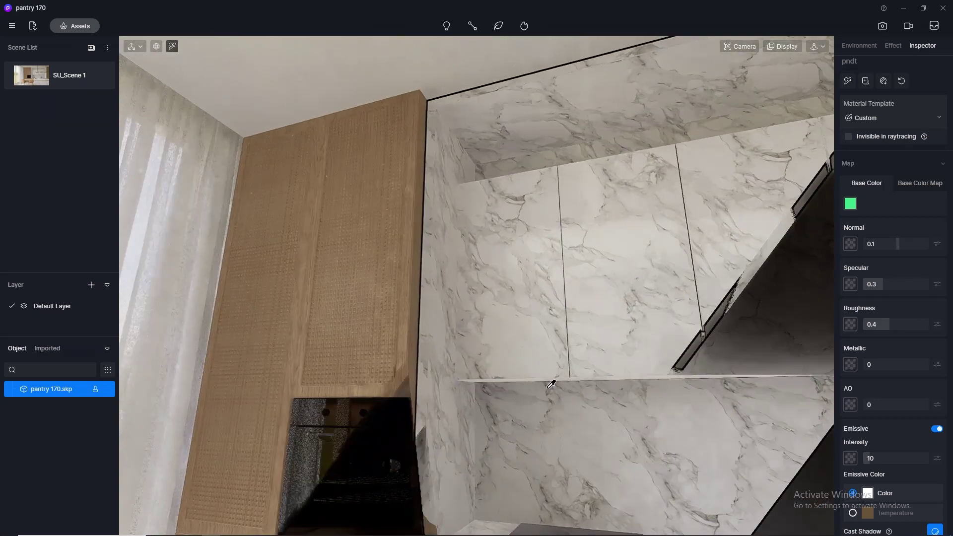
left_click(739, 47)
left_click_drag(734, 149, 692, 150)
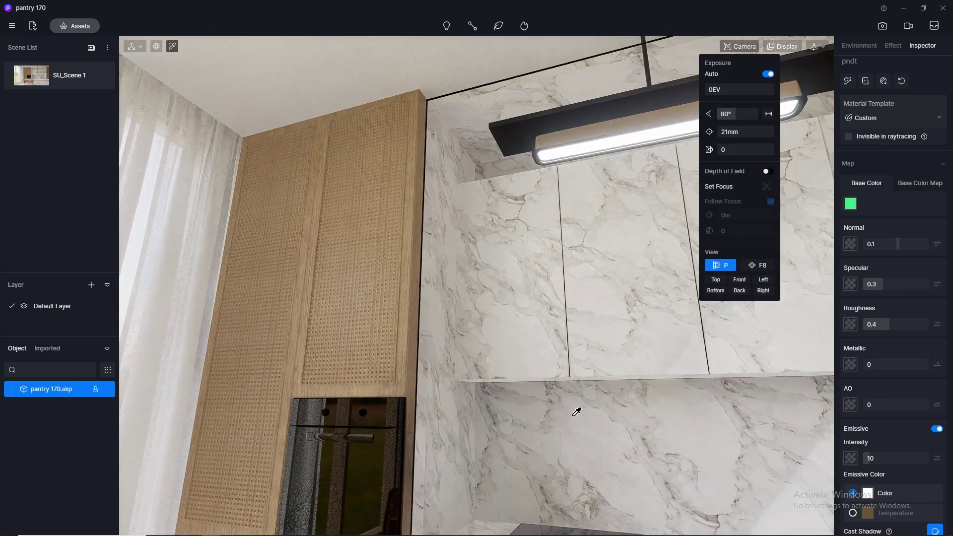
Make the purple LED strip under the marble shelf emissive with a colour temperature of 3500
scroll(577, 413, "up", 5)
right_click_drag(296, 386, 80, 368)
left_click(556, 248)
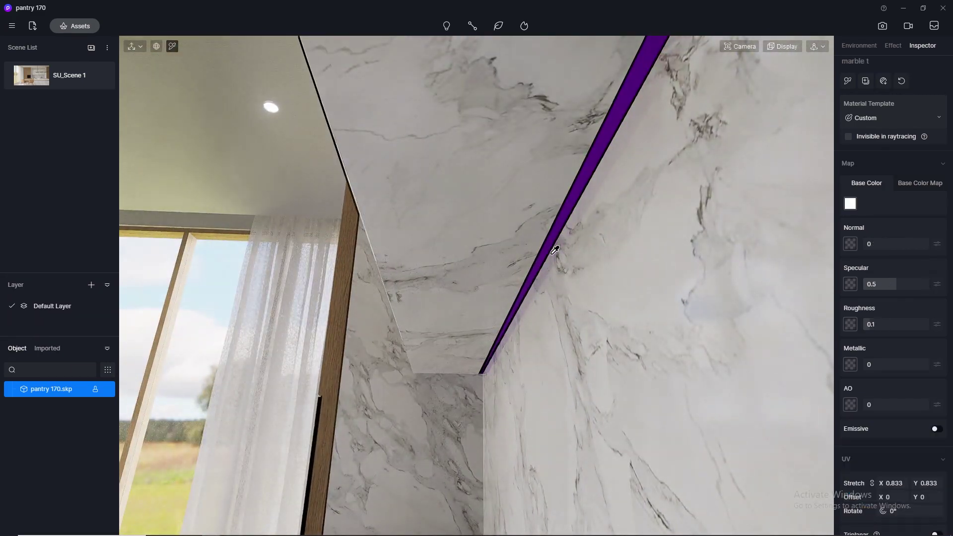
left_click(937, 428)
left_click(853, 513)
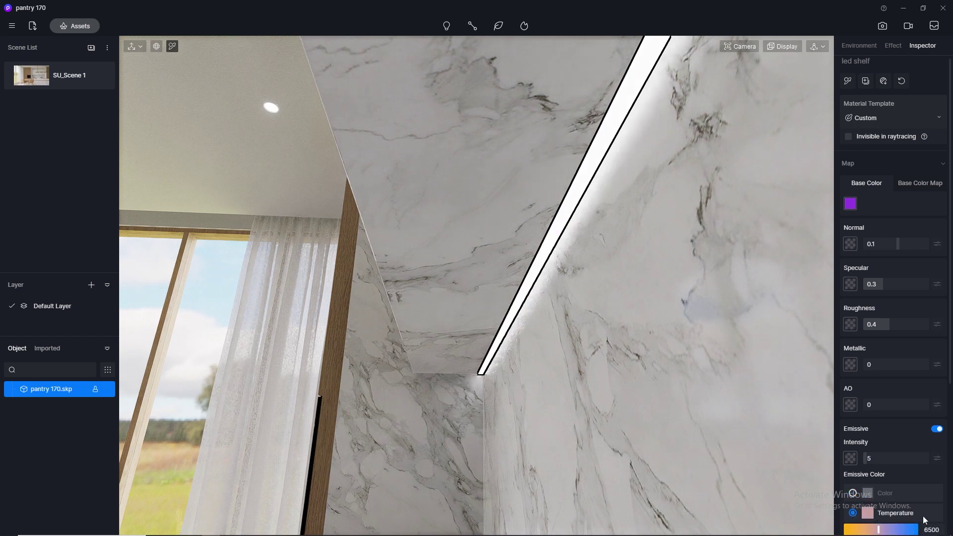
left_click(938, 530)
type("3500")
key("Return")
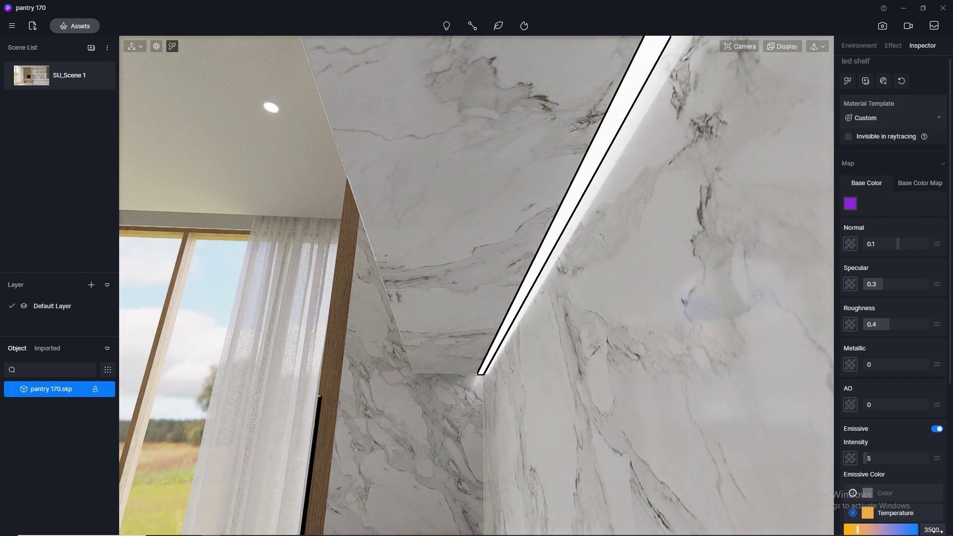
Return to the SU_Scene 1 view, try an emissive intensity of 10 for the shelf LED and set it back to 5
left_click(26, 79)
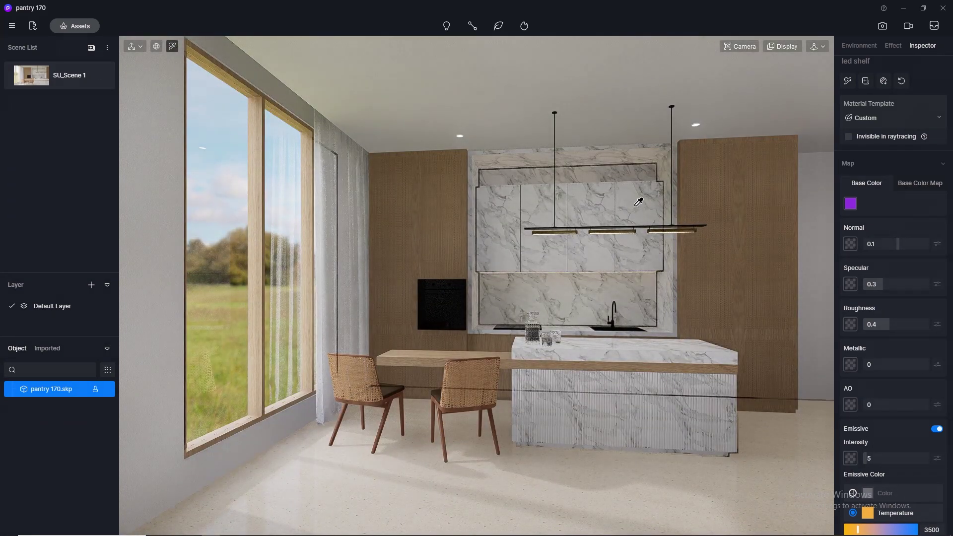
left_click(900, 455)
type("10")
key("Return")
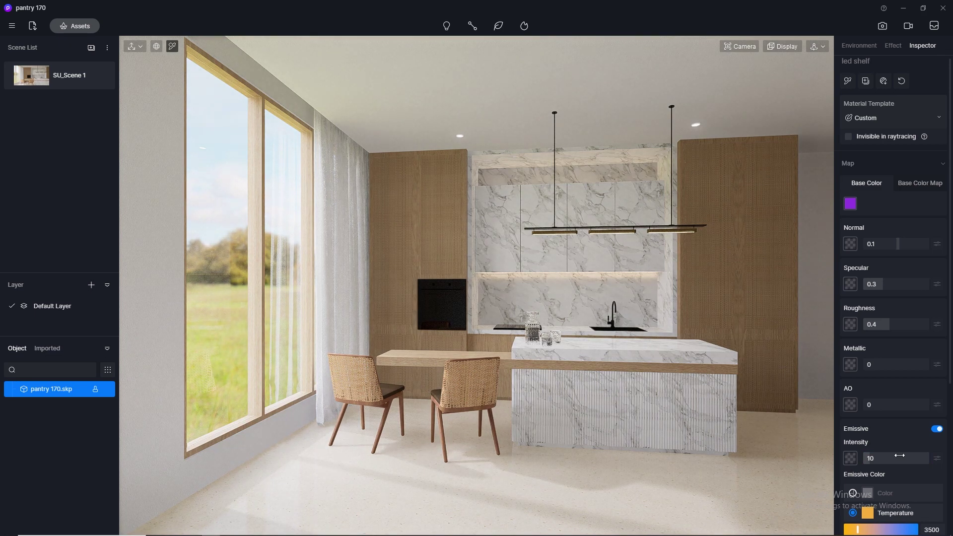
left_click(901, 458)
type("5")
key("Return")
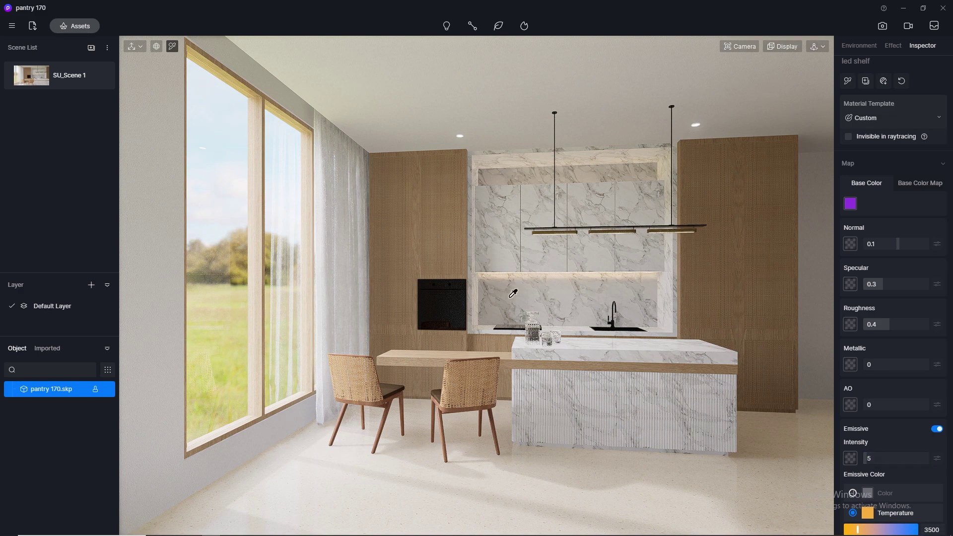
Make the green LED strip above the curtain emissive with a colour temperature of 3500
right_click_drag(302, 89, 613, 113)
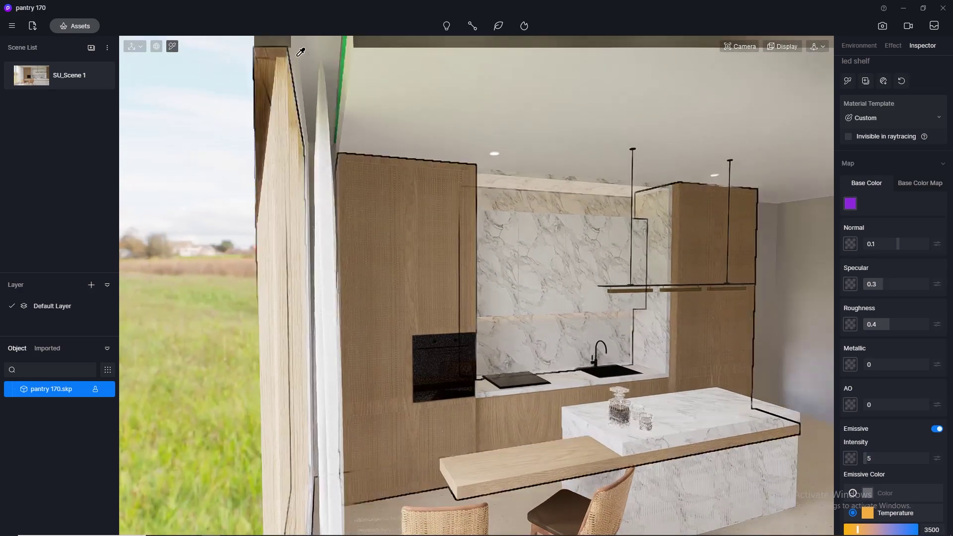
left_click(353, 40)
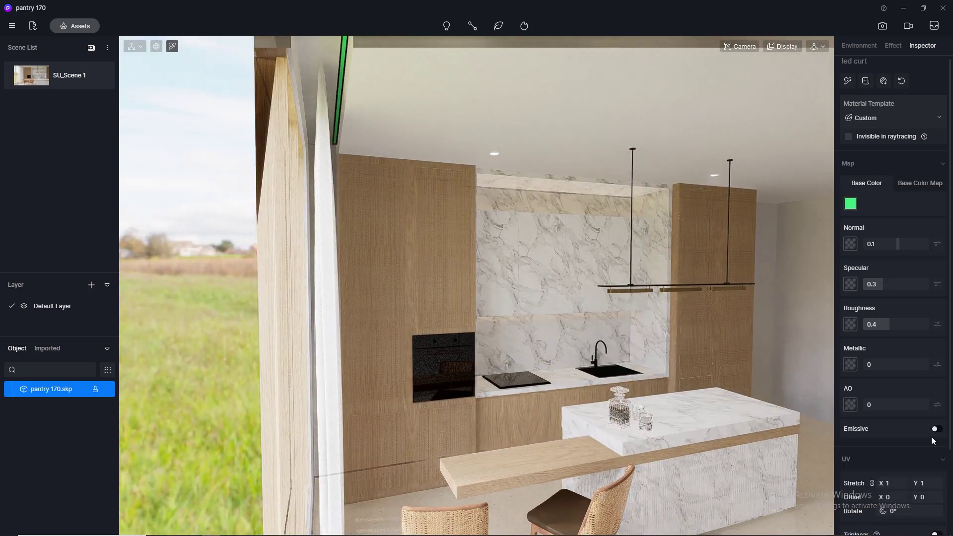
left_click(939, 431)
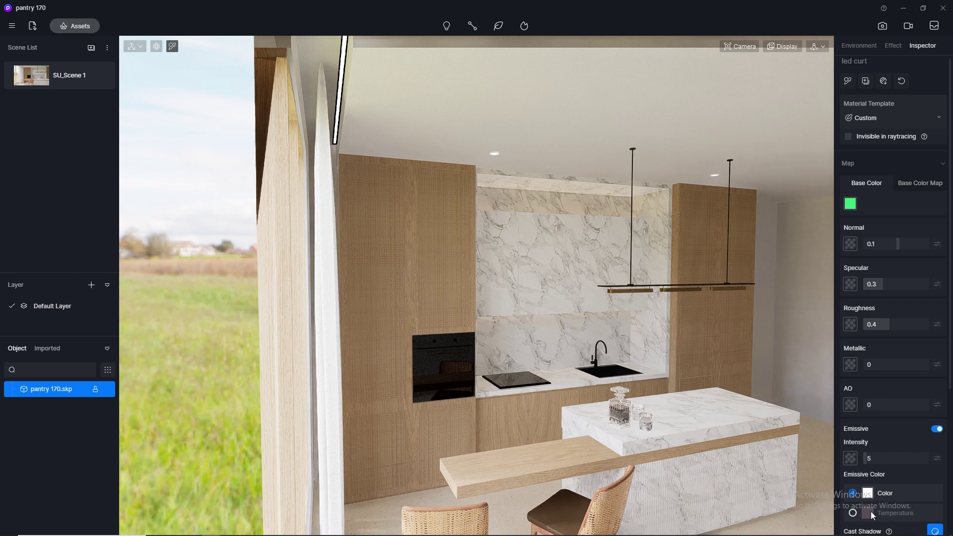
left_click(853, 514)
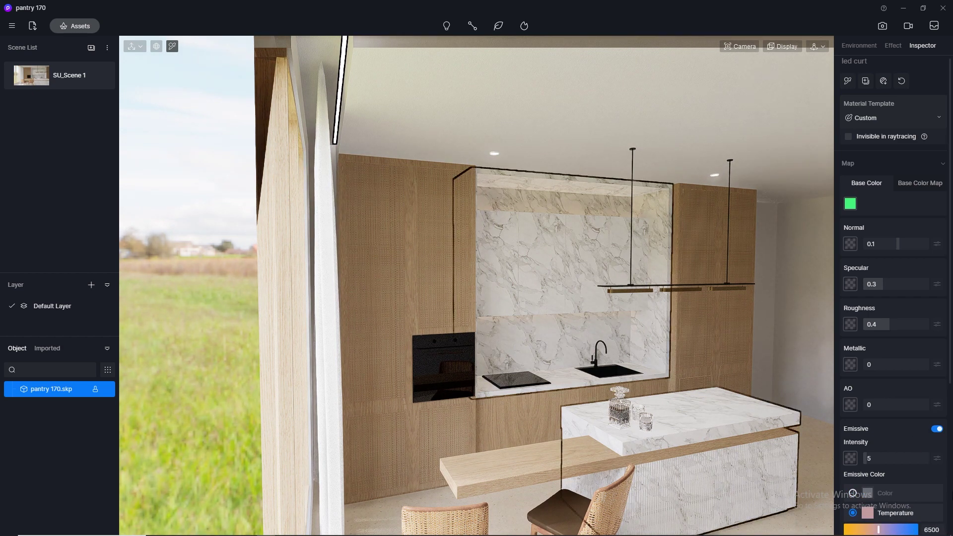
left_click(942, 529)
type("35")
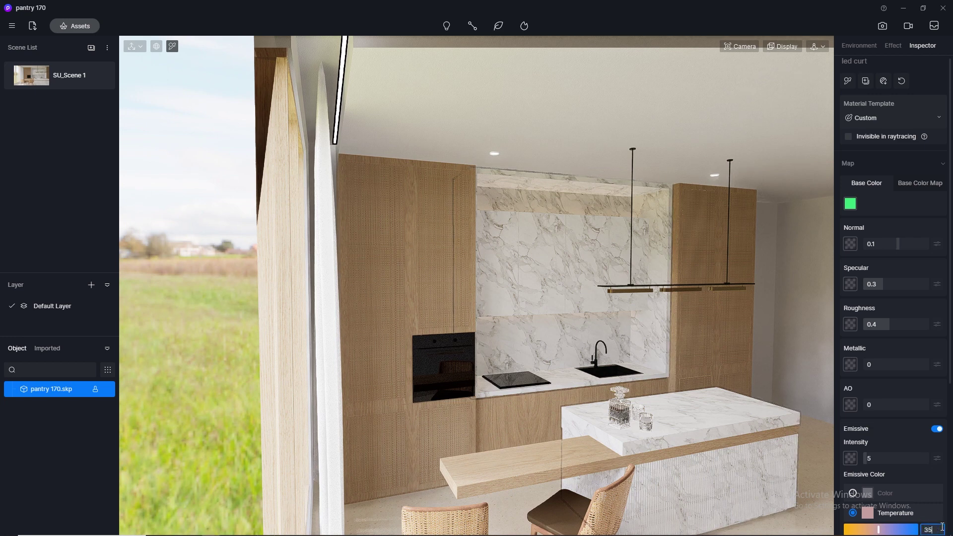
type("00")
key("Return")
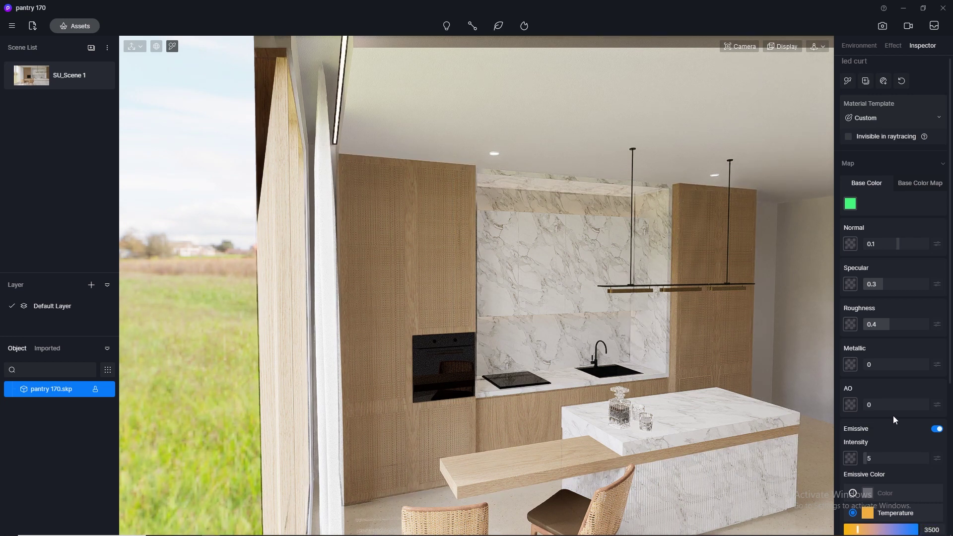
Set the curtain LED's emissive intensity to 10 and return to the SU_Scene 1 view
left_click(893, 459)
type("10")
key("Return")
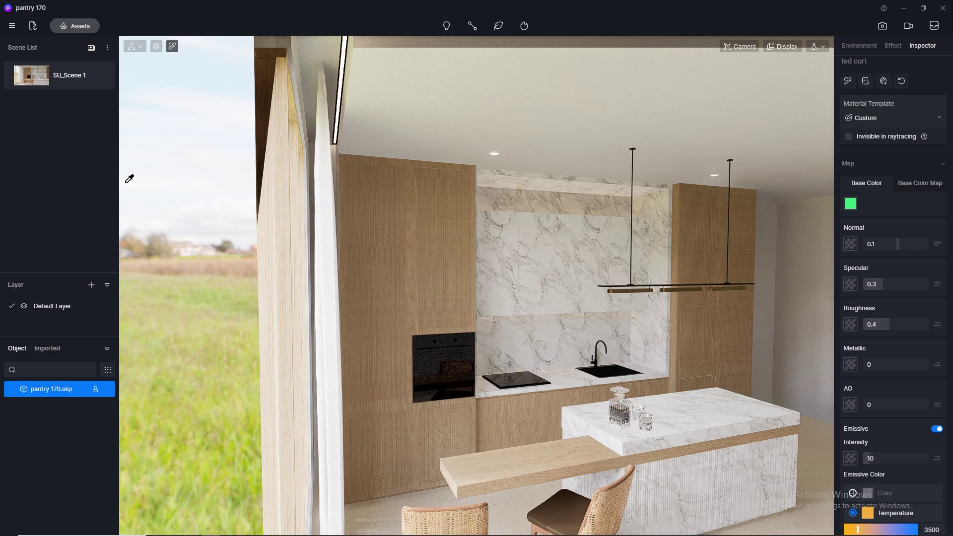
left_click(30, 74)
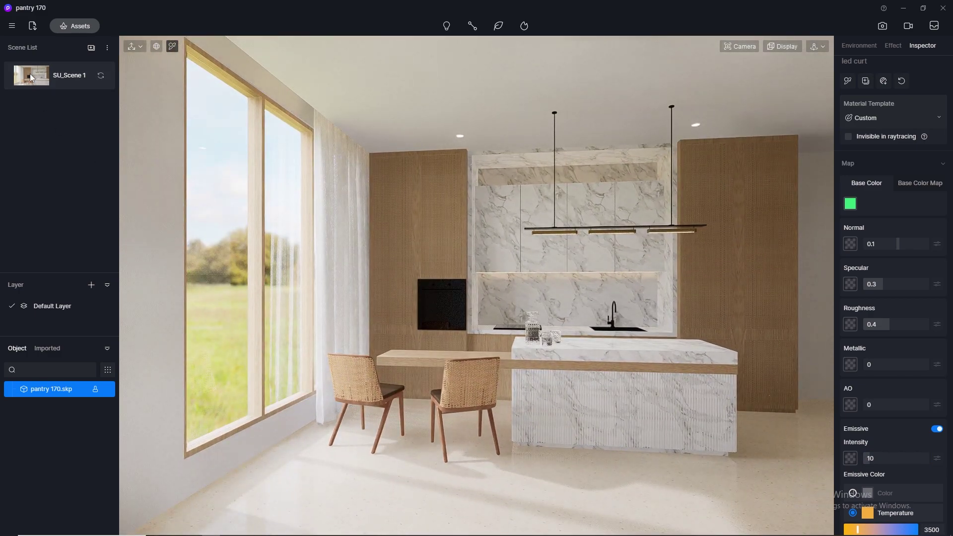
Enter image rendering mode and set the post-processing vignette to 0.5
left_click(884, 27)
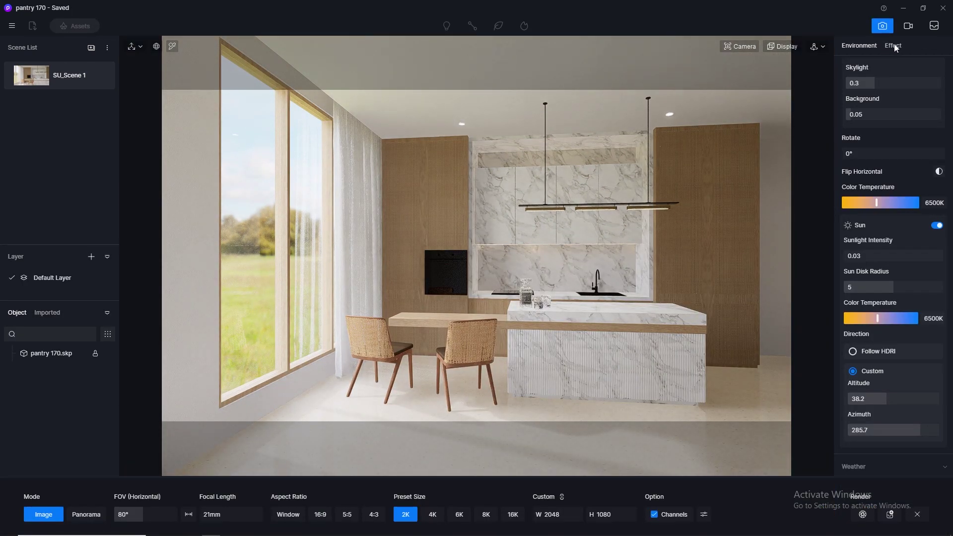
left_click(893, 45)
left_click(873, 372)
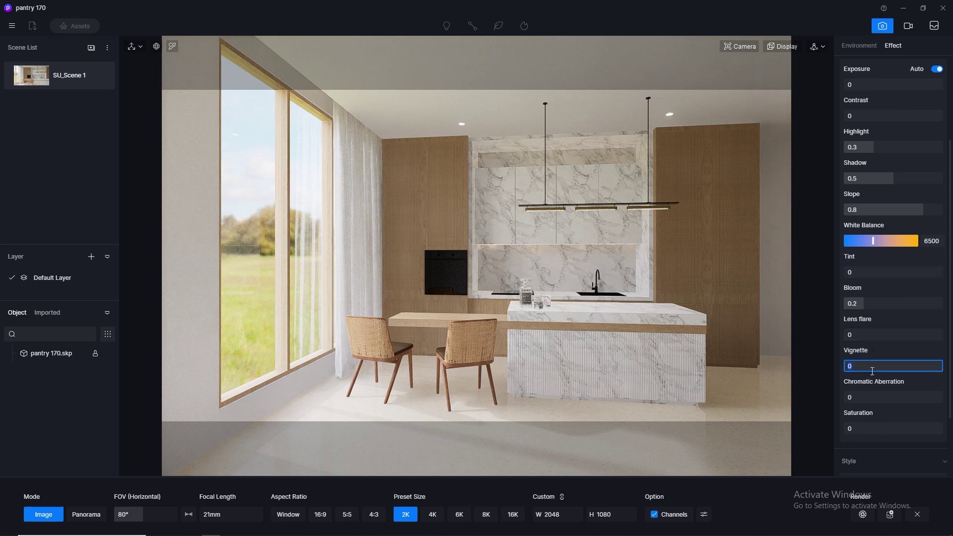
type("0.5")
key("Return")
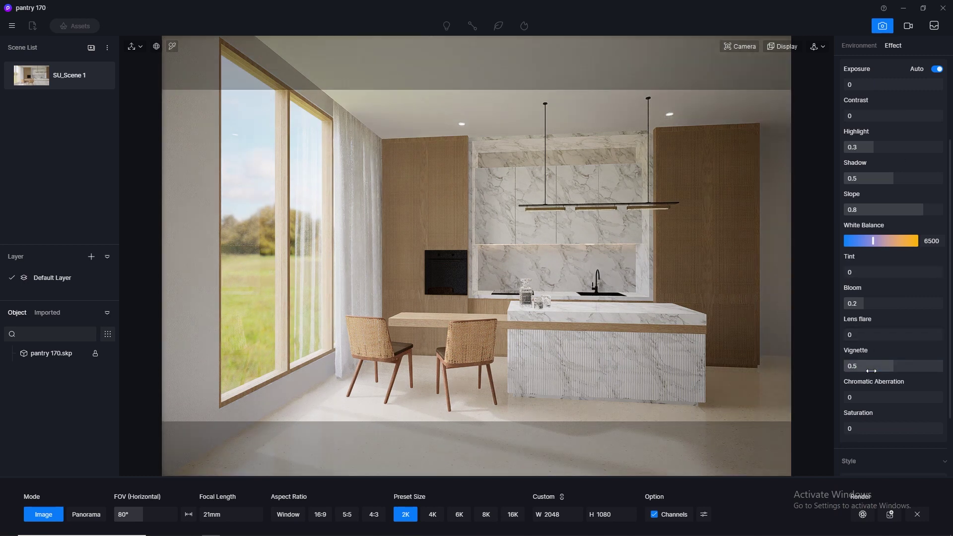
Set the lens flare and the bloom effects to 0.5 each
left_click(871, 335)
key("Return")
left_click(866, 304)
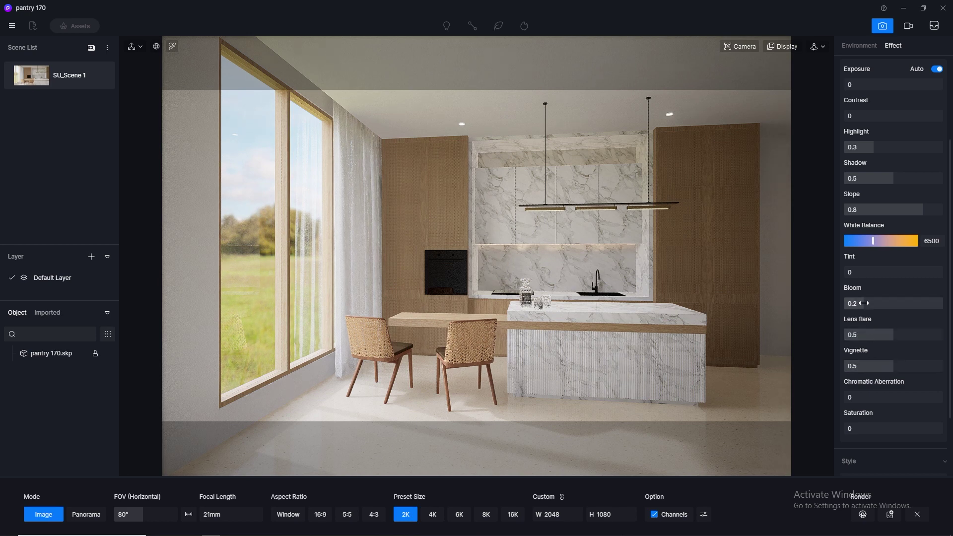
key("Return")
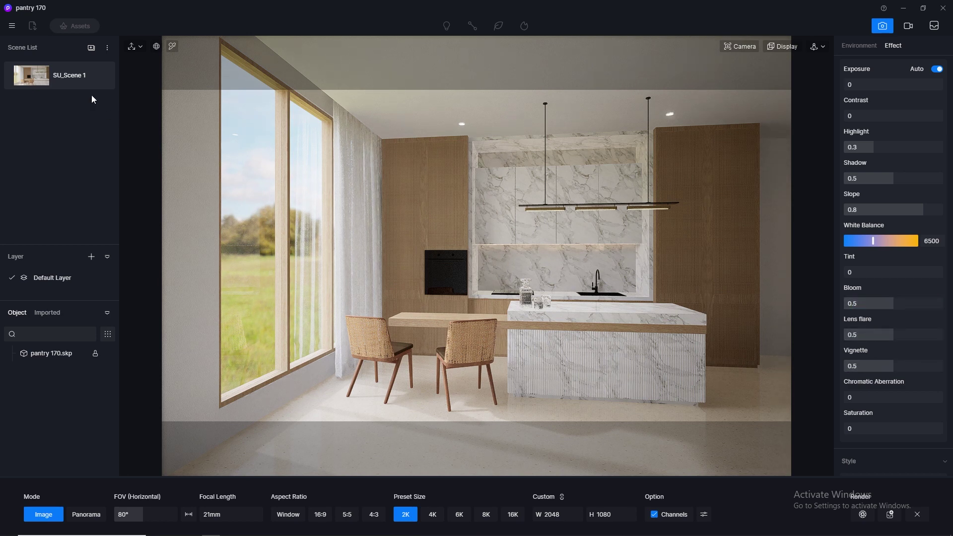
mouse_move(100, 77)
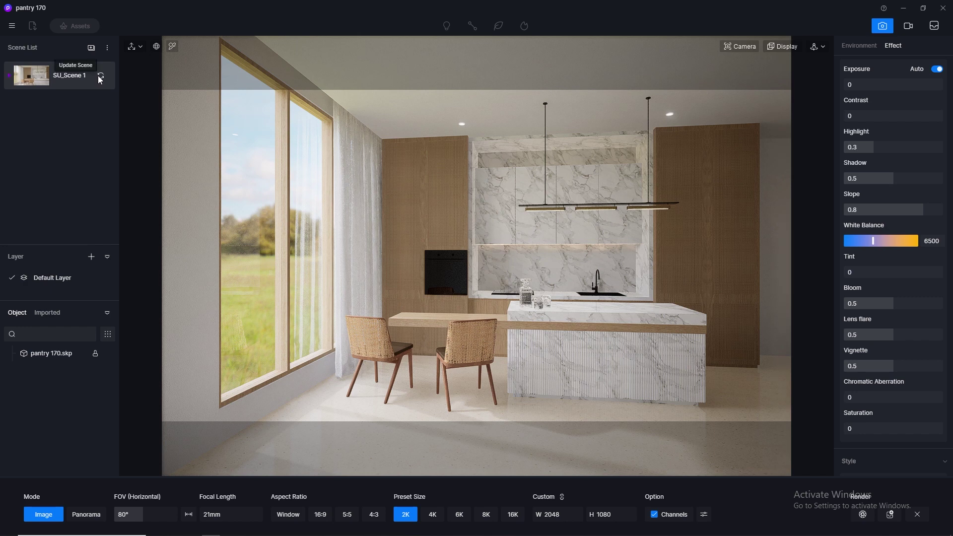
Set the post-processing white balance to 6000
left_click_drag(894, 242, 871, 251)
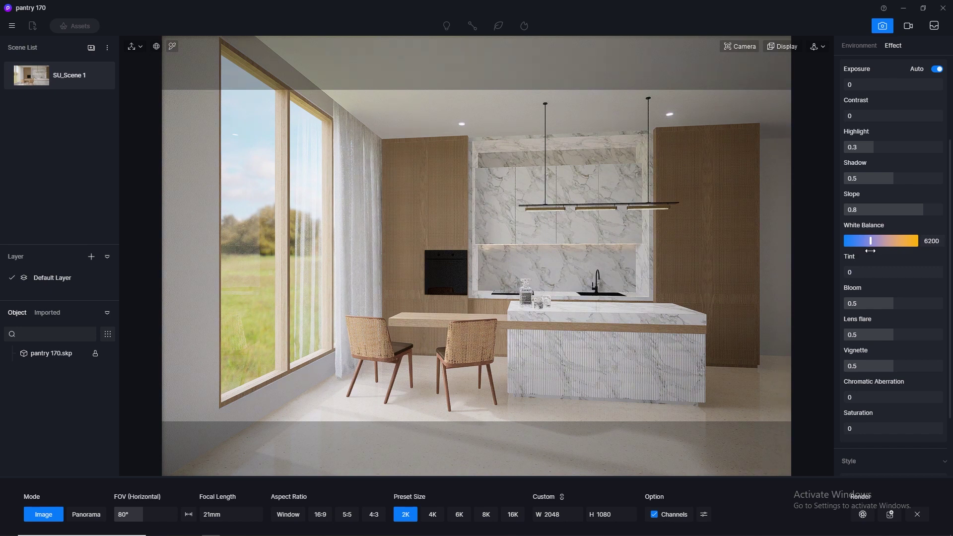
left_click(936, 241)
type("6000")
key("Return")
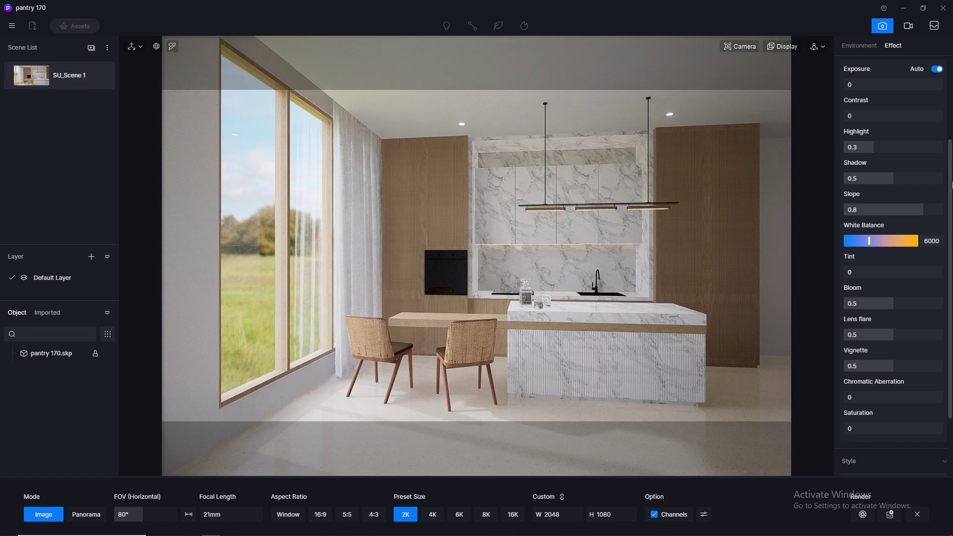
Compare post-processing contrast values of 0.1, 0.2 and 0, and leave the contrast at 0
scroll(951, 184, "up", 1)
left_click(894, 146)
key("Return")
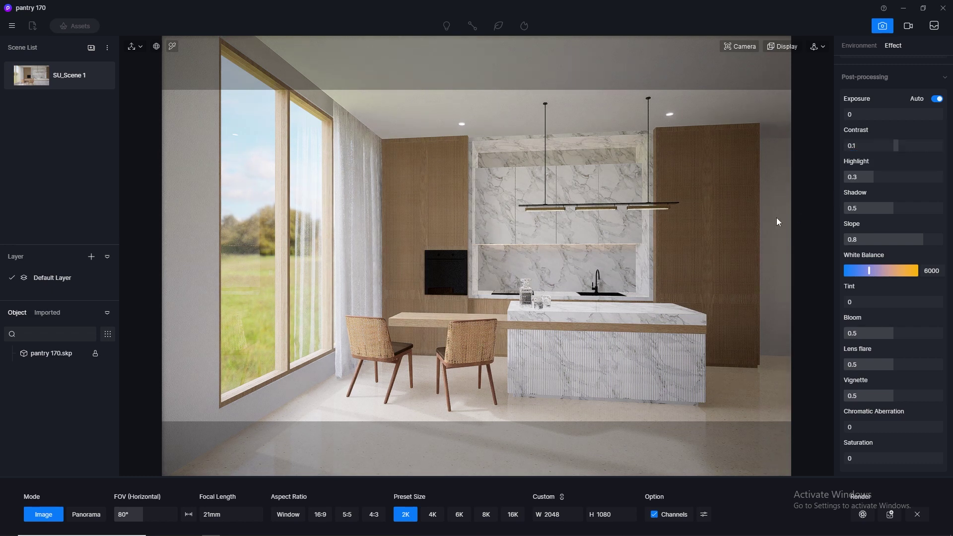
left_click(866, 146)
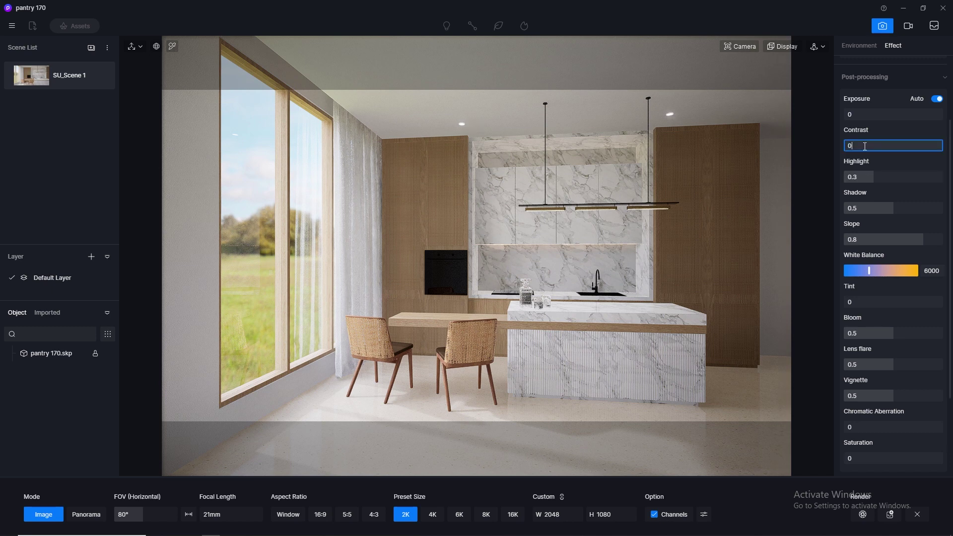
key("Return")
left_click(864, 146)
type("0.")
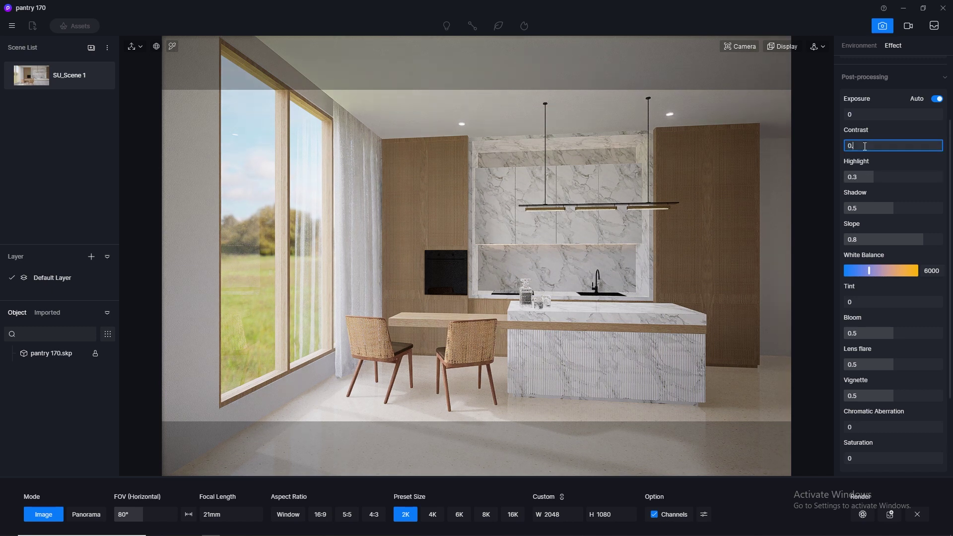
type("2")
key("Return")
left_click(865, 146)
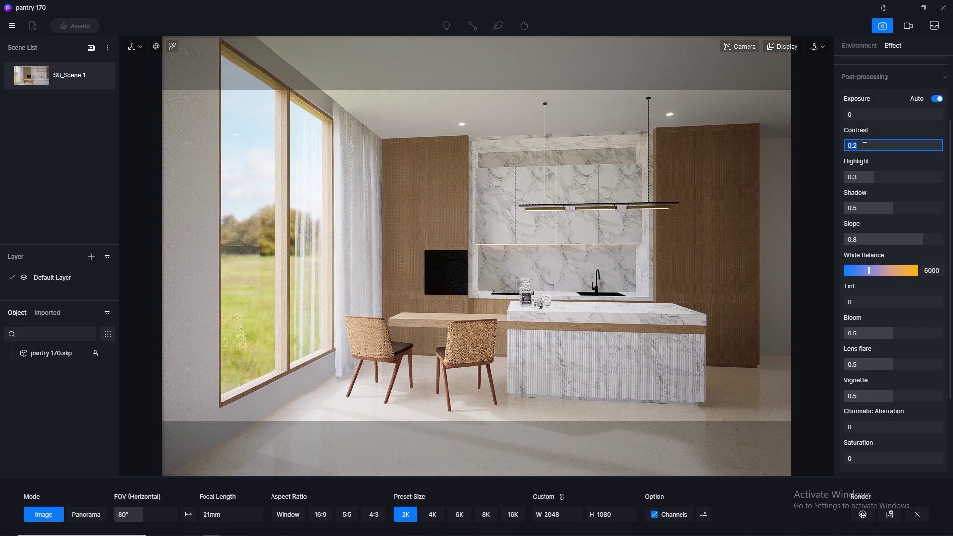
key("Return")
left_click(865, 146)
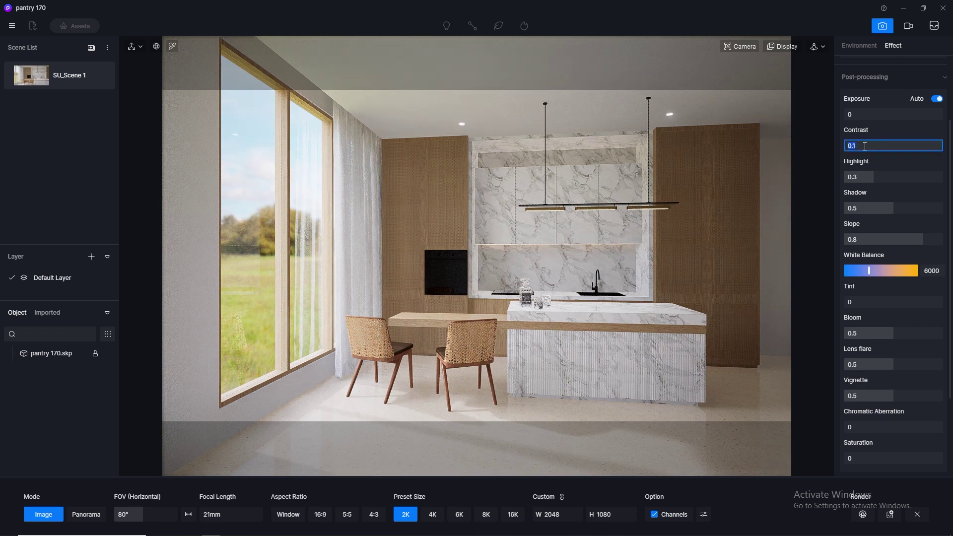
type("0")
key("Return")
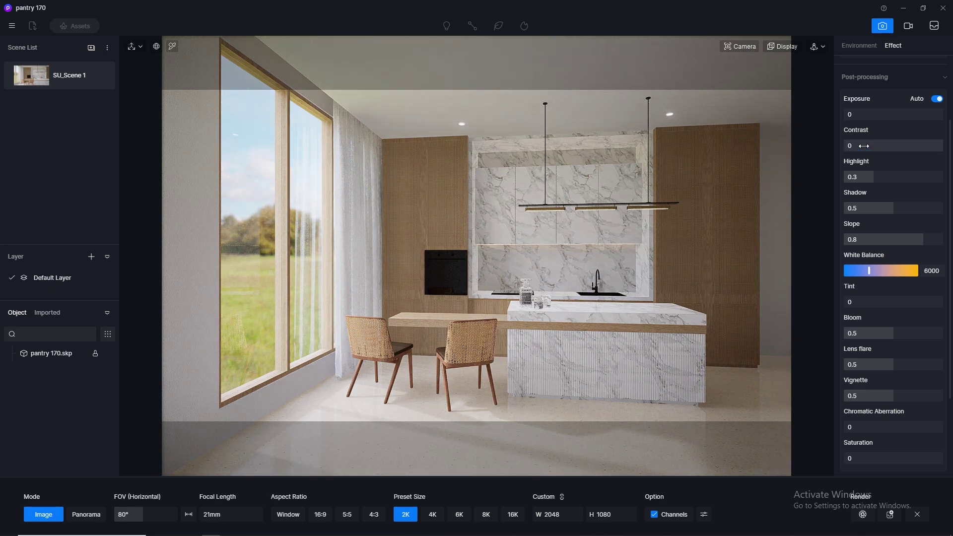
left_click(865, 146)
type("0.1")
key("Return")
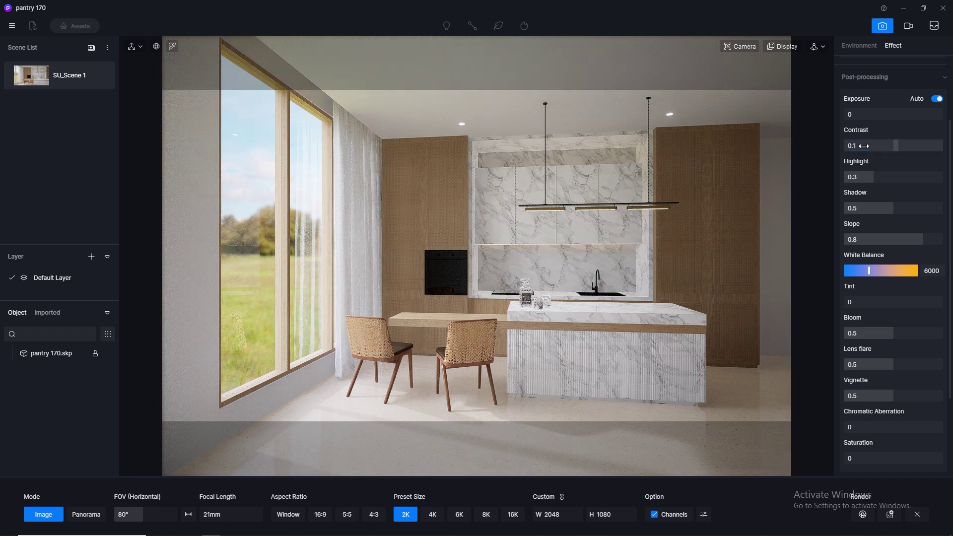
left_click(865, 146)
type("0")
key("Return")
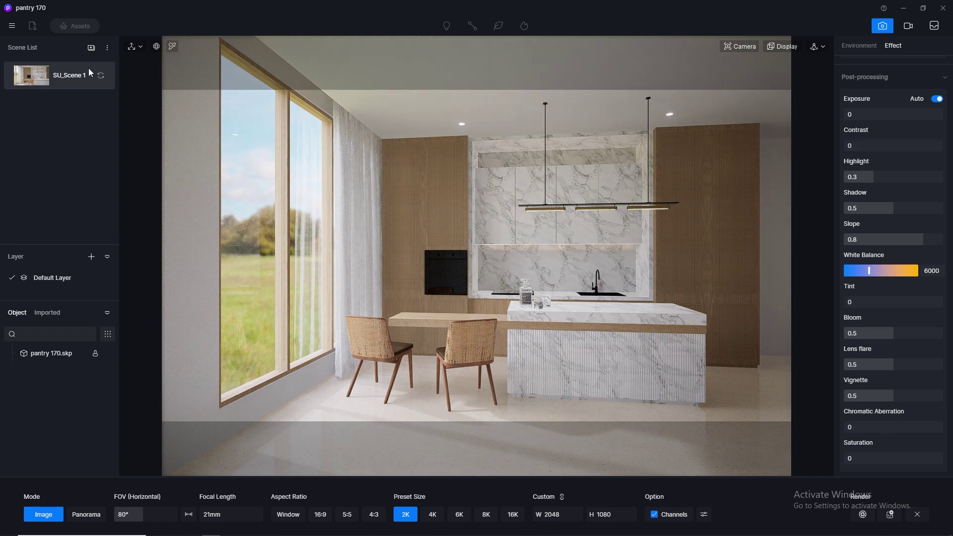
Update SU_Scene 1 with the current settings, turn off the channels output and choose the 4K preset size
left_click(102, 78)
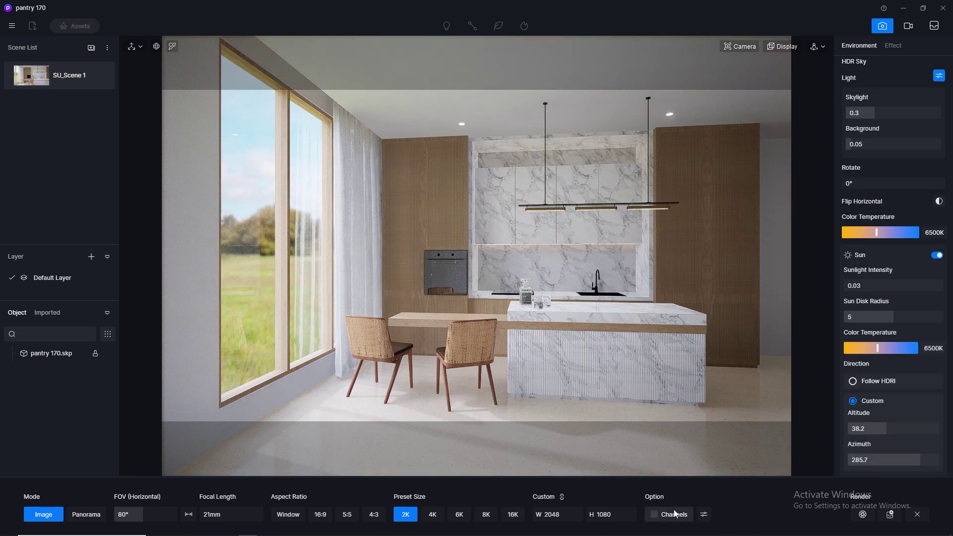
left_click(434, 512)
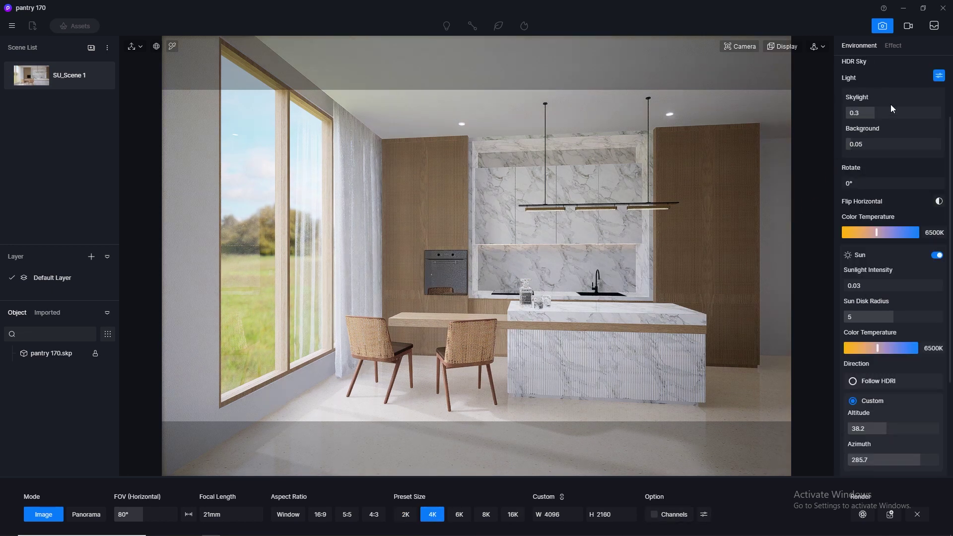
Review the HDRI sky, sun and post-processing settings, and start rendering the kitchen scene as a 4K image at 4096 × 2160
scroll(894, 248, "up", 3)
scroll(893, 268, "down", 5)
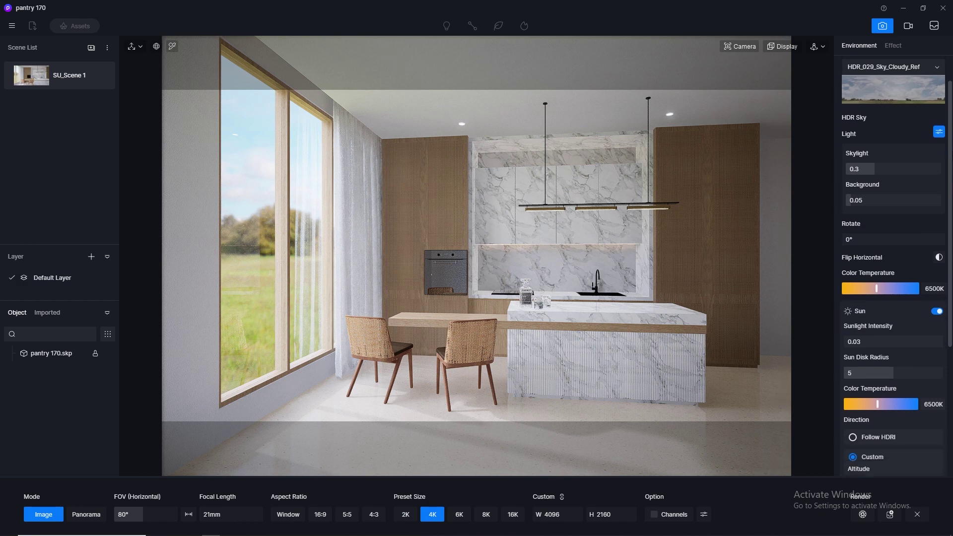
scroll(897, 69, "down", 3)
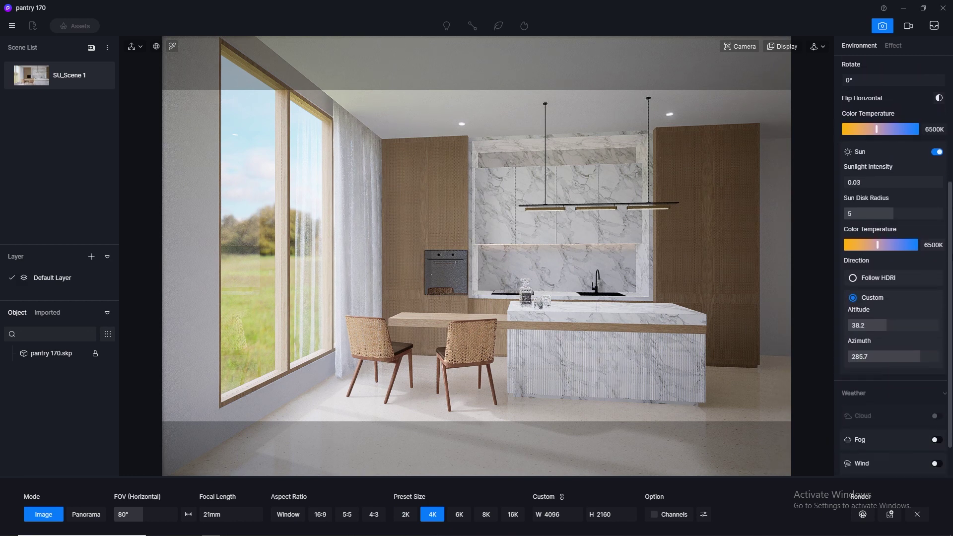
left_click(893, 45)
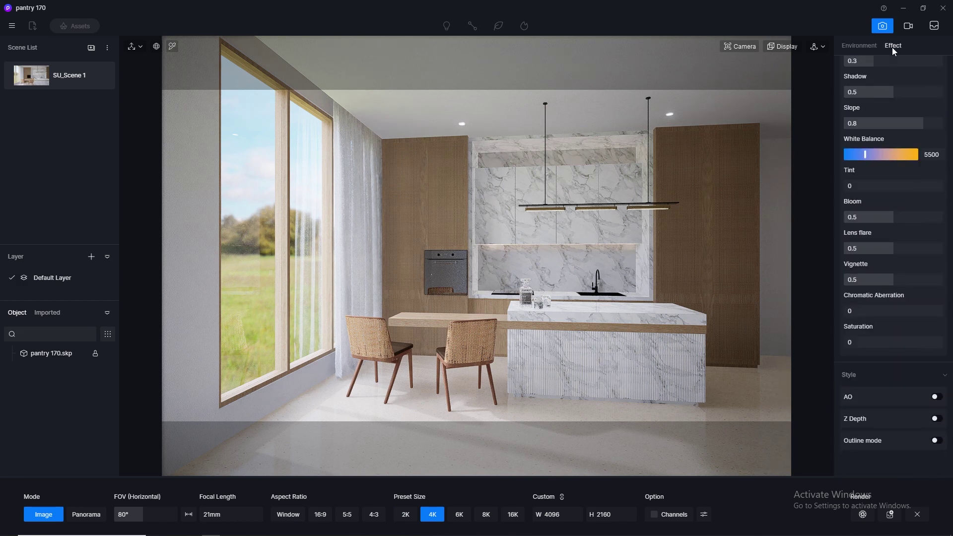
scroll(952, 273, "up", 3)
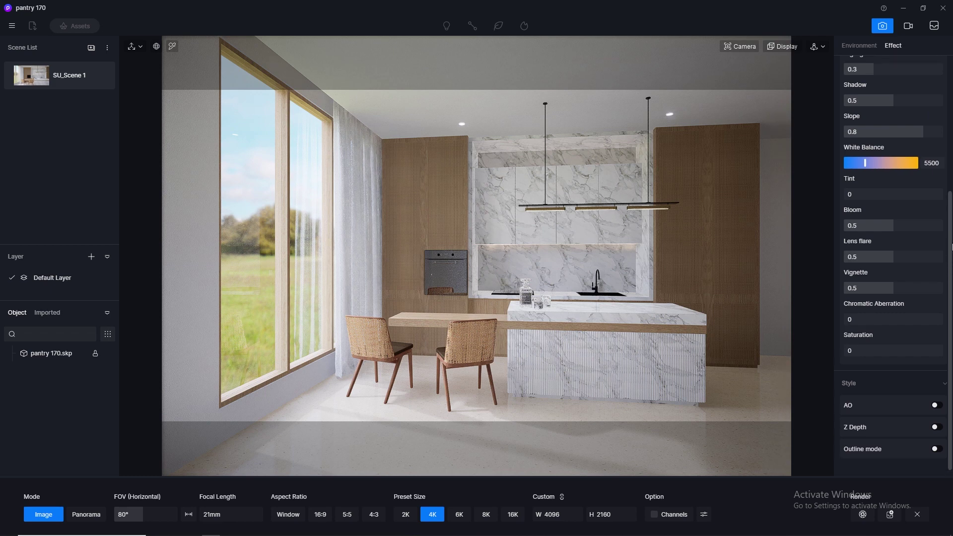
scroll(894, 268, "up", 4)
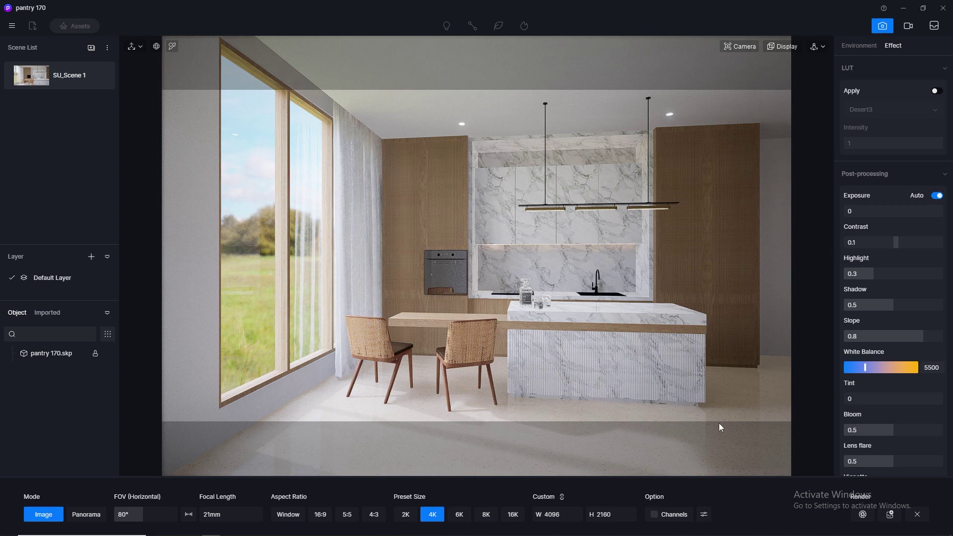
left_click(863, 515)
key("Return")
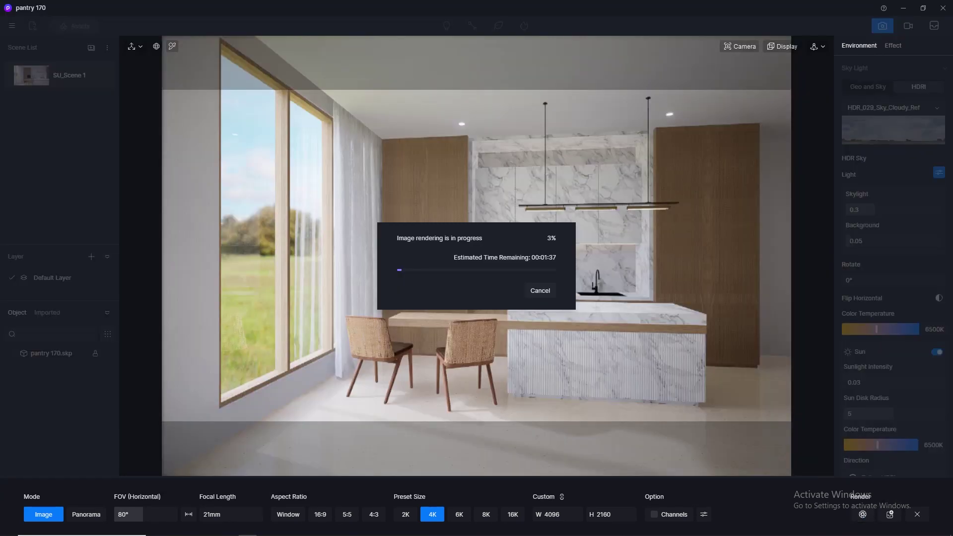